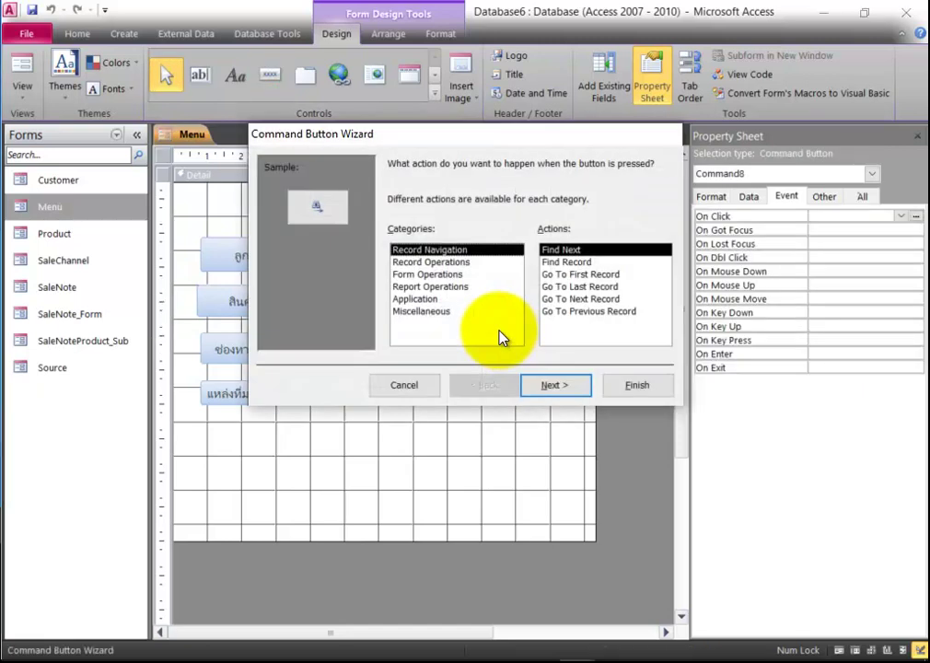
Step: Dismiss the Command Button Wizard and caption the new button สร้างรายการขายใหม่
left_click(419, 382)
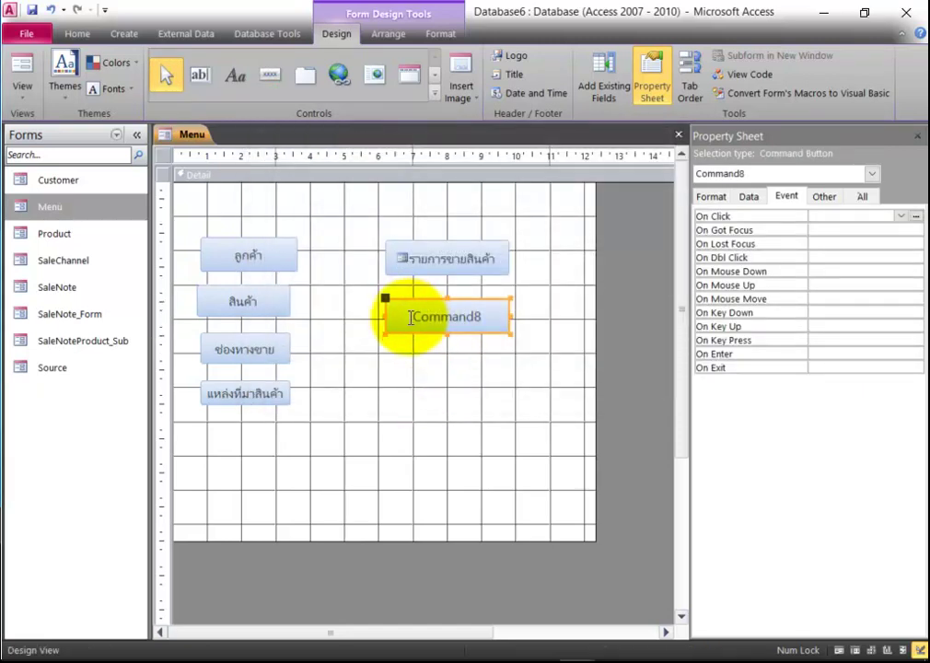
left_click(410, 316)
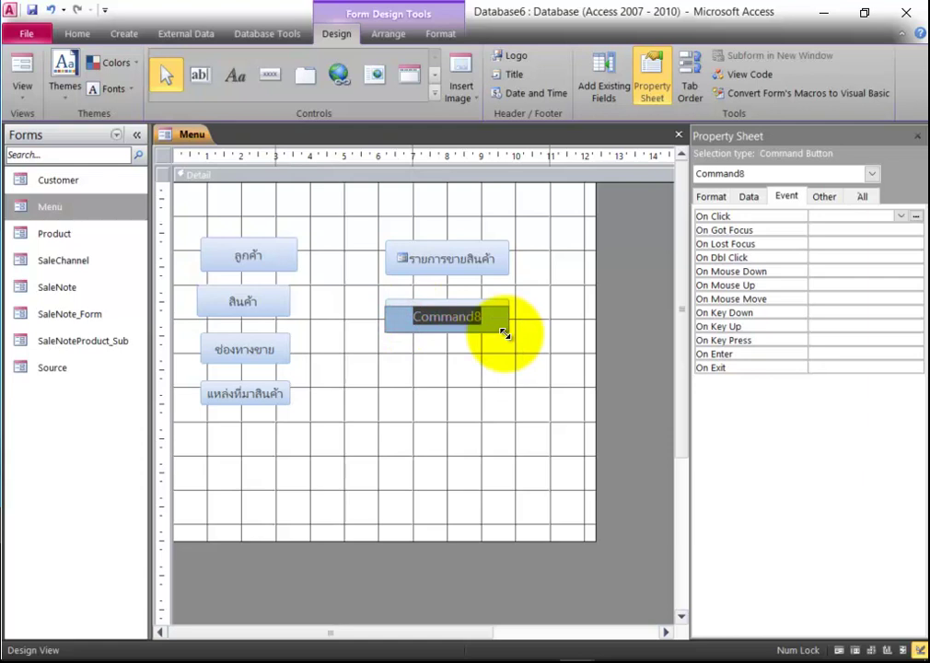
key("BackSpace")
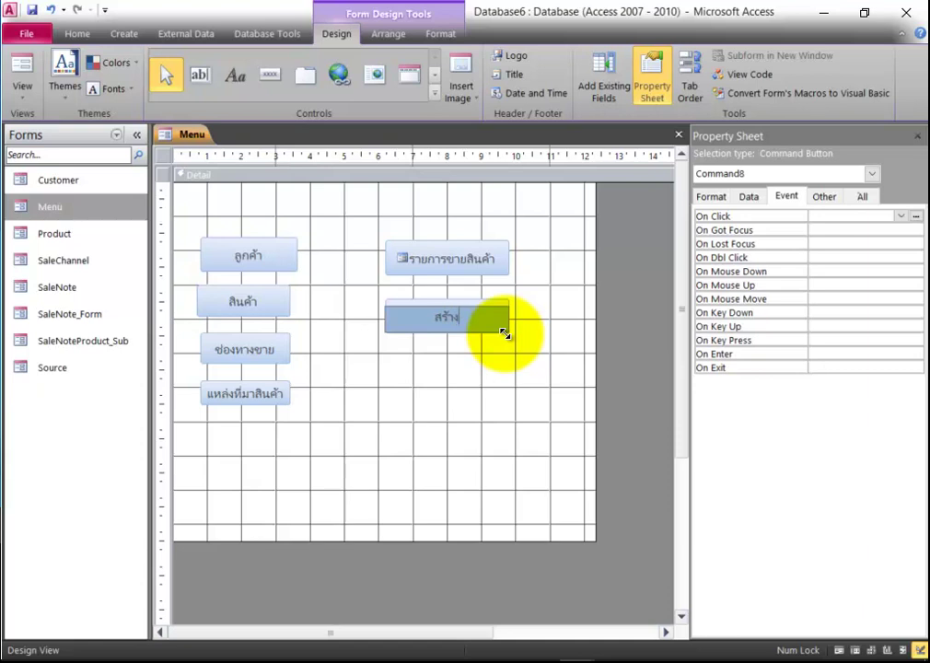
type("สร้างรายการขายใหม่")
left_click(469, 366)
Step: Set the Name property of the สร้างรายการขายใหม่ button to BtnAddNewSaleNote
left_click(470, 317)
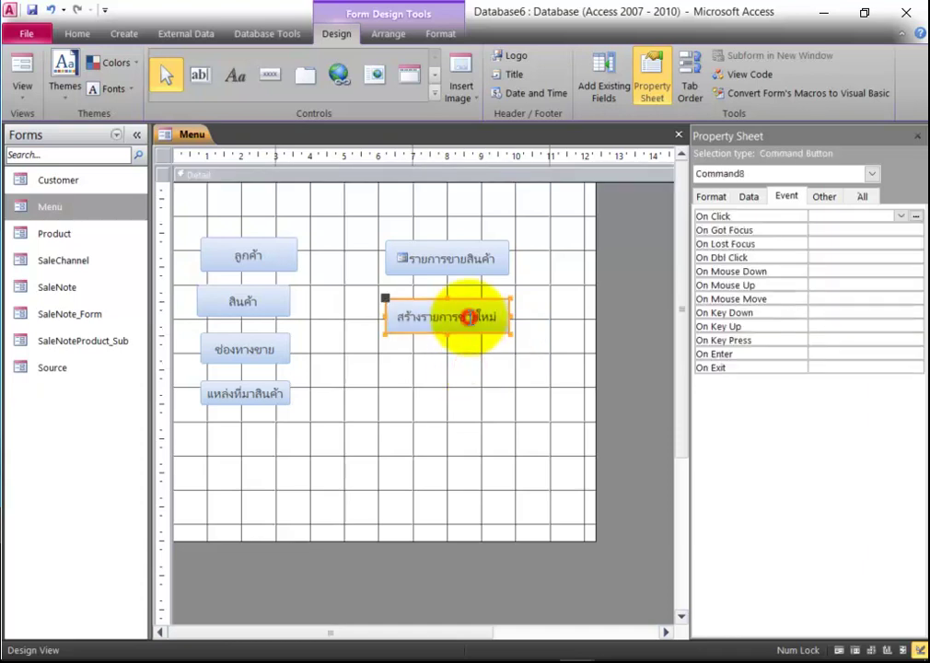
left_click(863, 196)
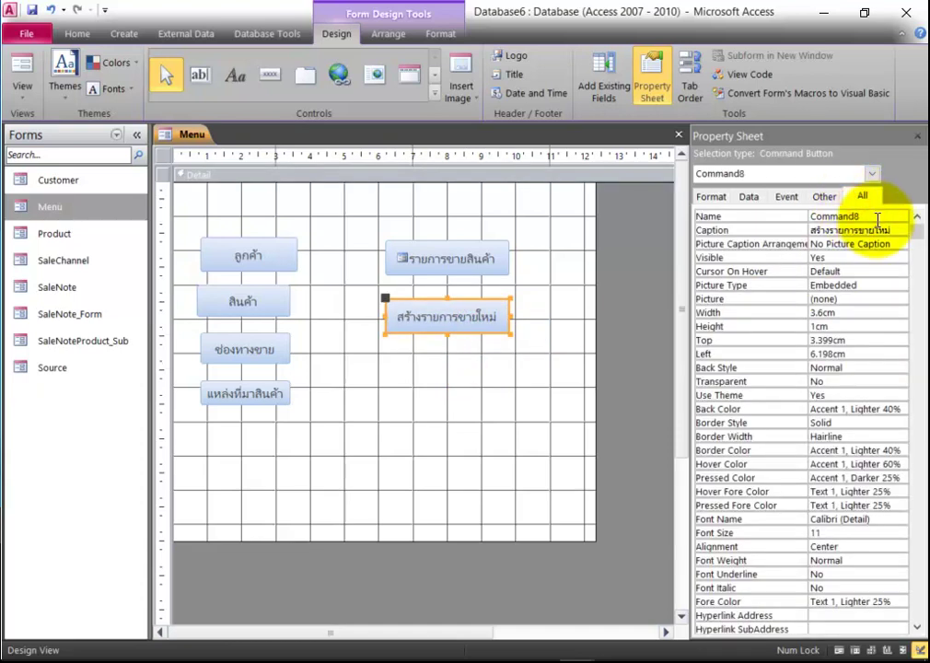
left_click(878, 216)
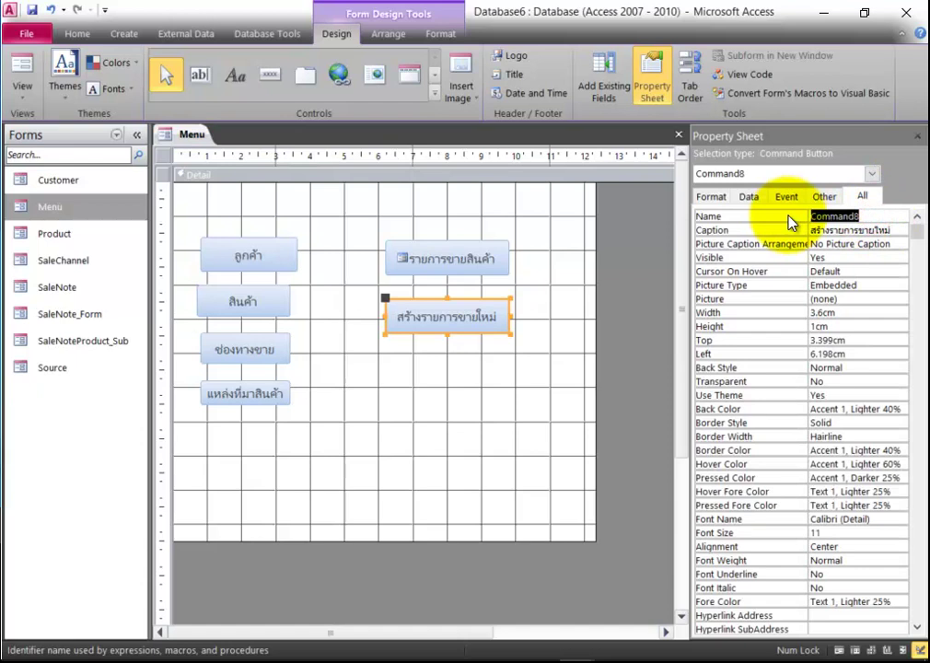
key("BackSpace")
type("BtnAddNewSaleNote")
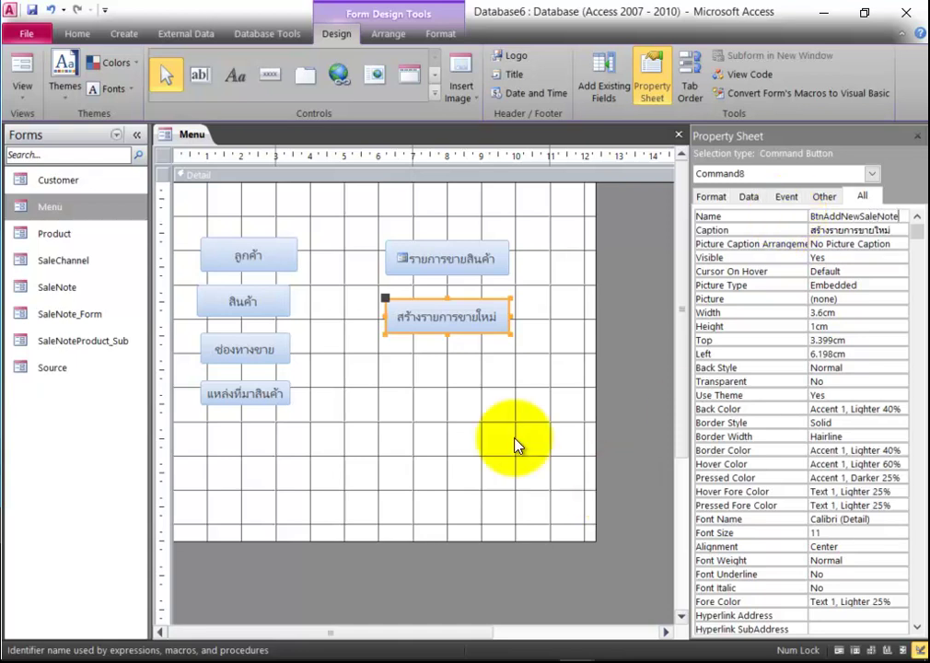
left_click(432, 371)
Step: Create the click event procedure for the สร้างรายการขายใหม่ button with Code Builder
left_click(485, 302)
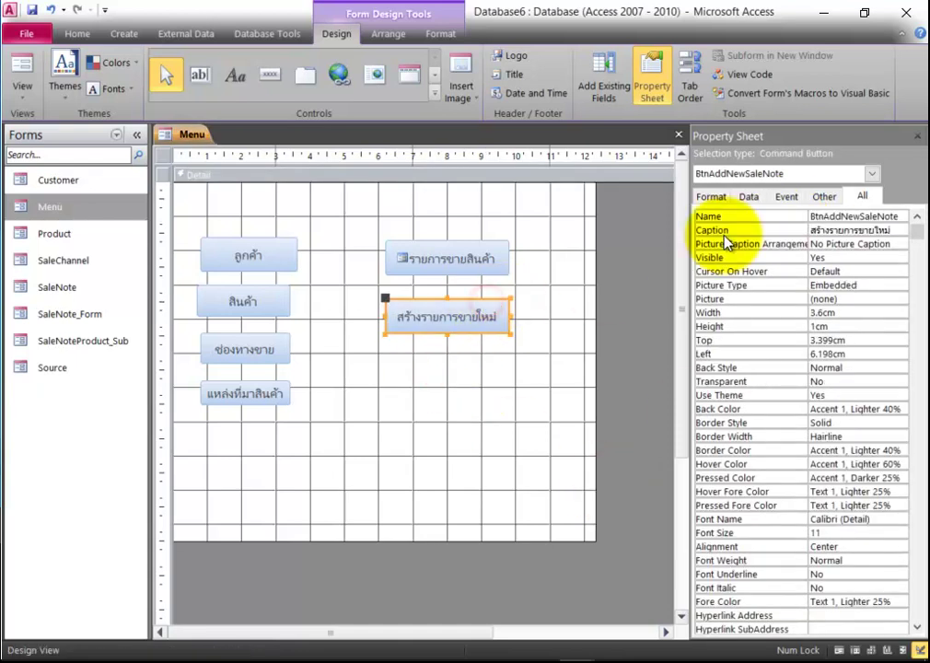
right_click(477, 307)
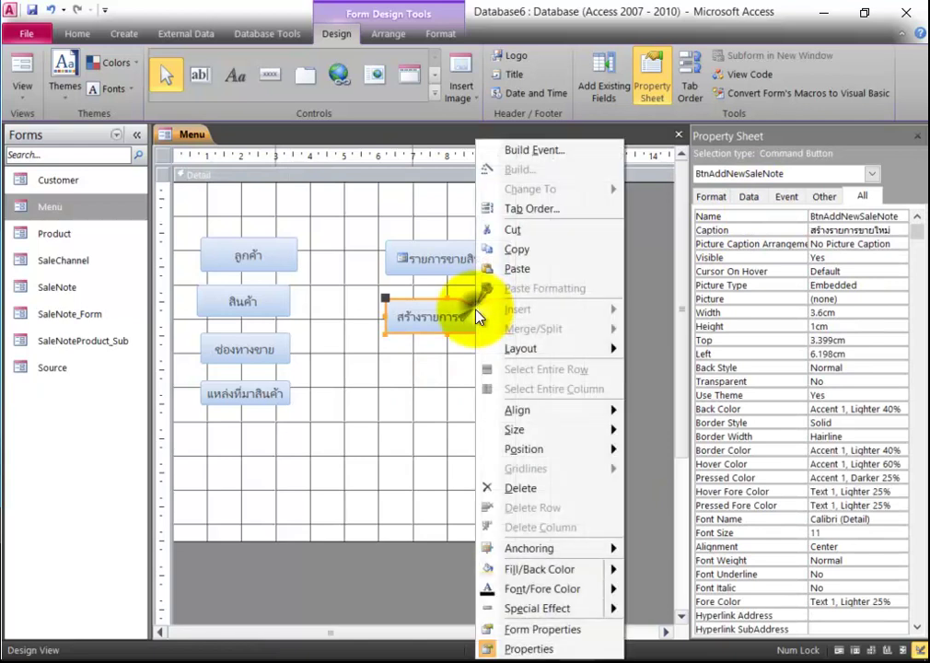
left_click(556, 154)
left_click(411, 198)
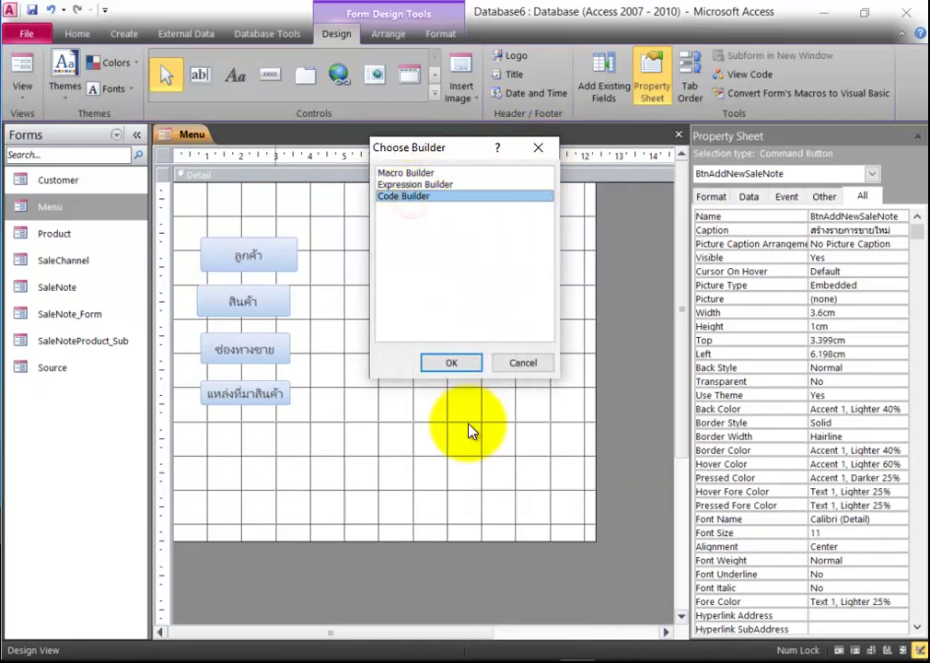
left_click(461, 364)
Step: Start the body of BtnAddNewSaleNote_Click with a DoCmd.OpenForm call that names the form "SaleNote_Form"
key("Tab")
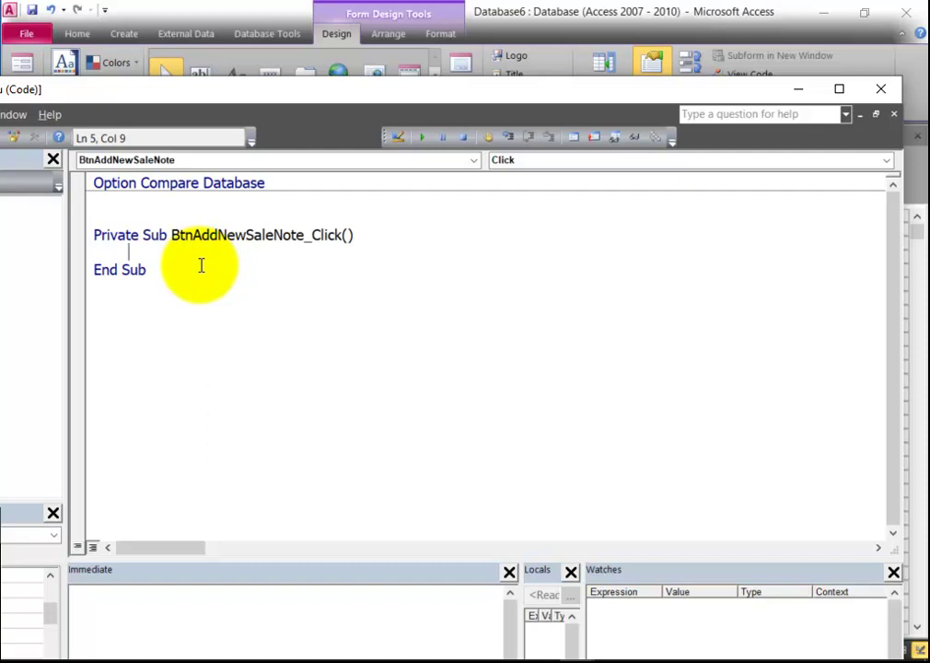
type("docmd.op")
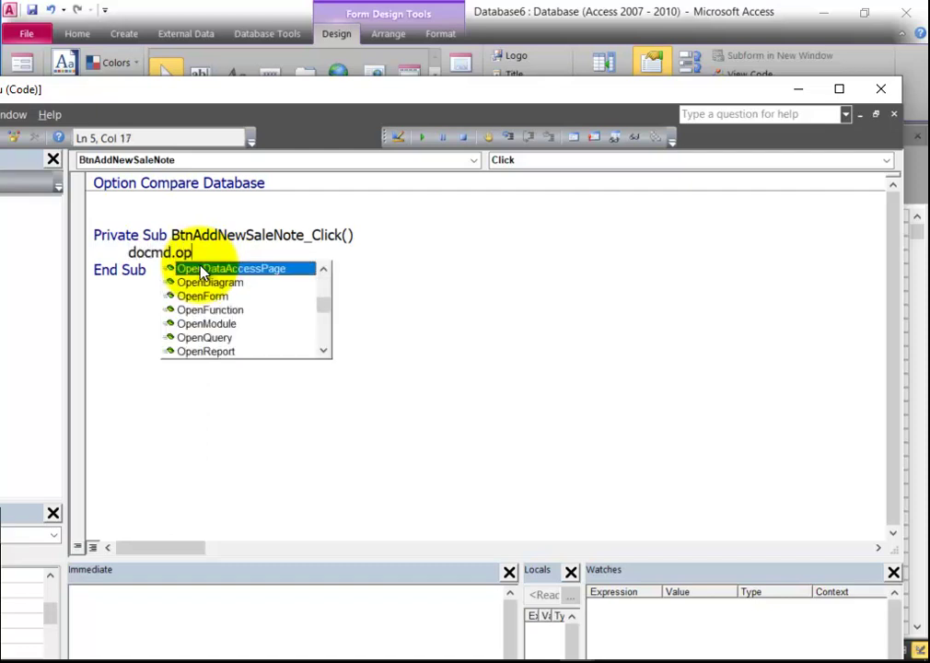
key("Down")
key("Down")
key("Tab")
type("\"SaleNote_Form")
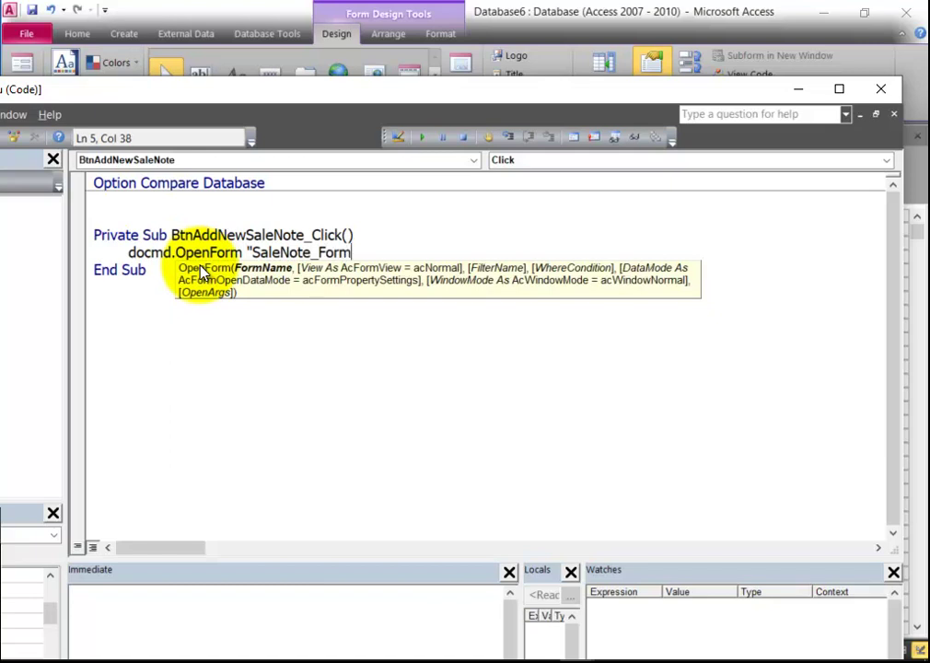
Step: Complete the OpenForm call with view acNormal, an empty filter and where condition 1=0, and close the code editor
type("\",")
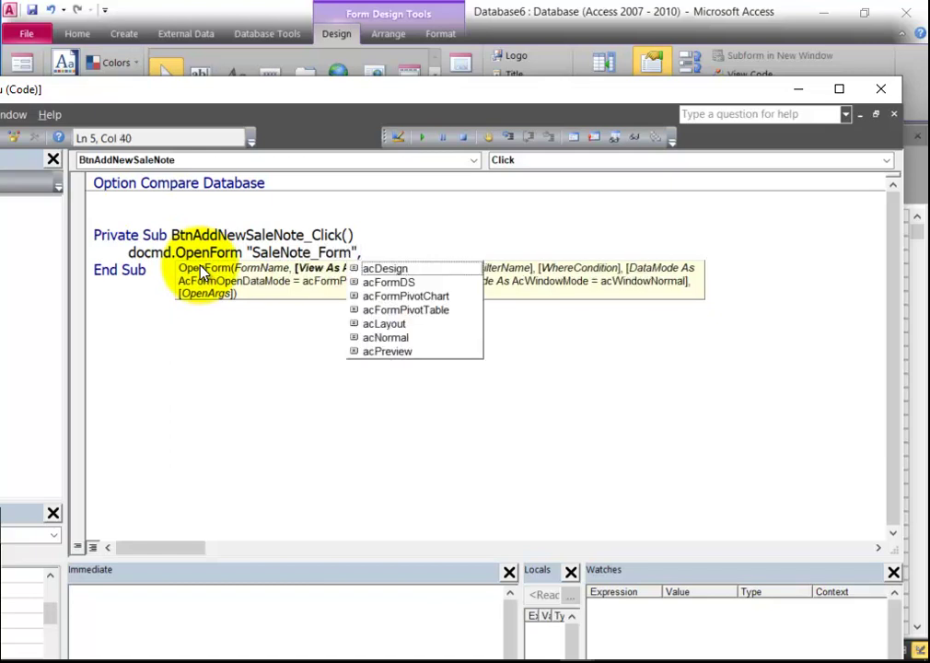
key("Down")
key("Down")
key("Down")
key("Down")
key("Down")
key("Down")
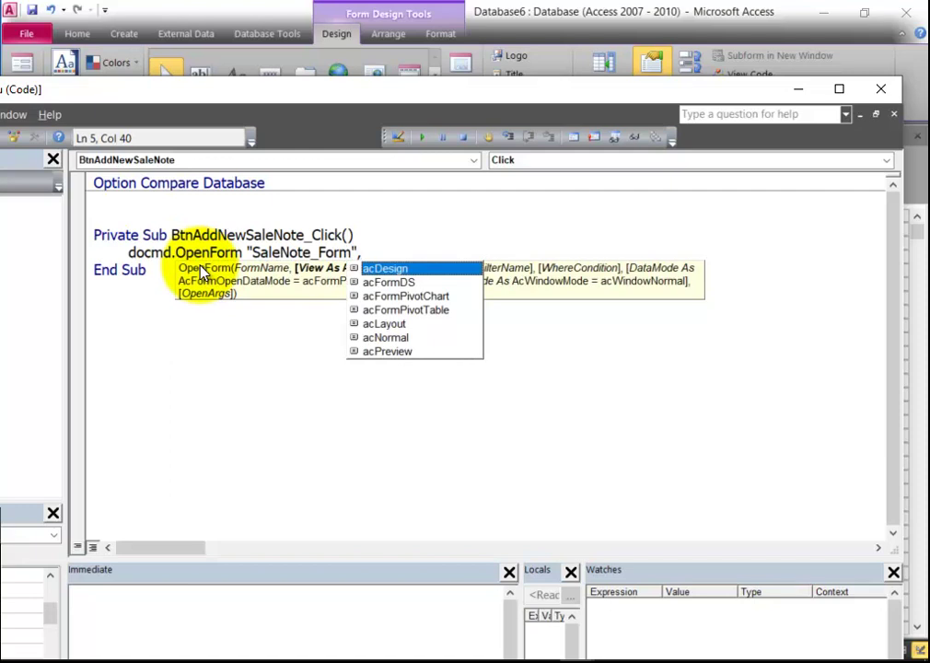
key("Tab")
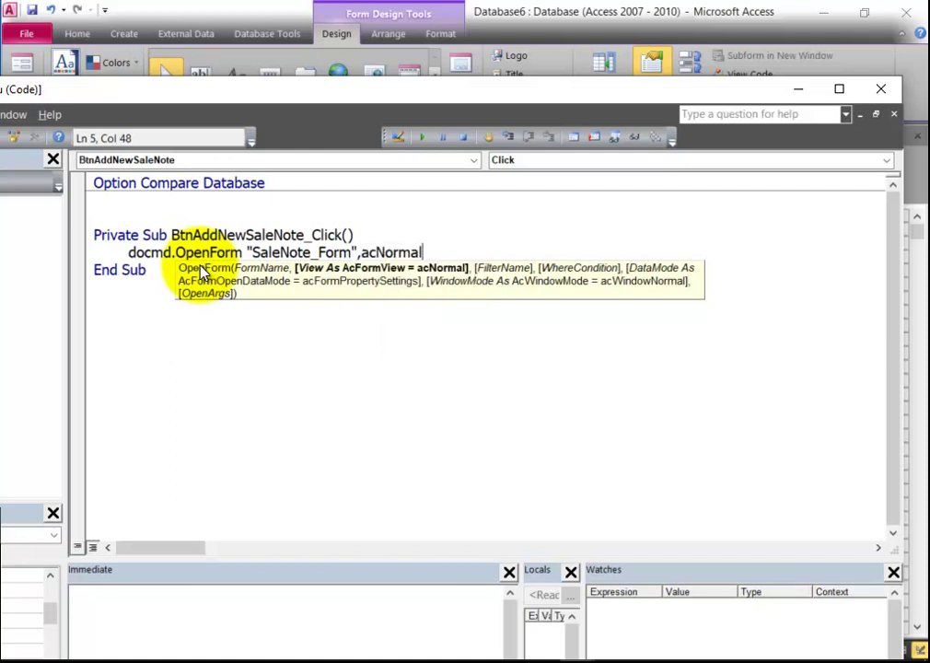
type(",,1=0")
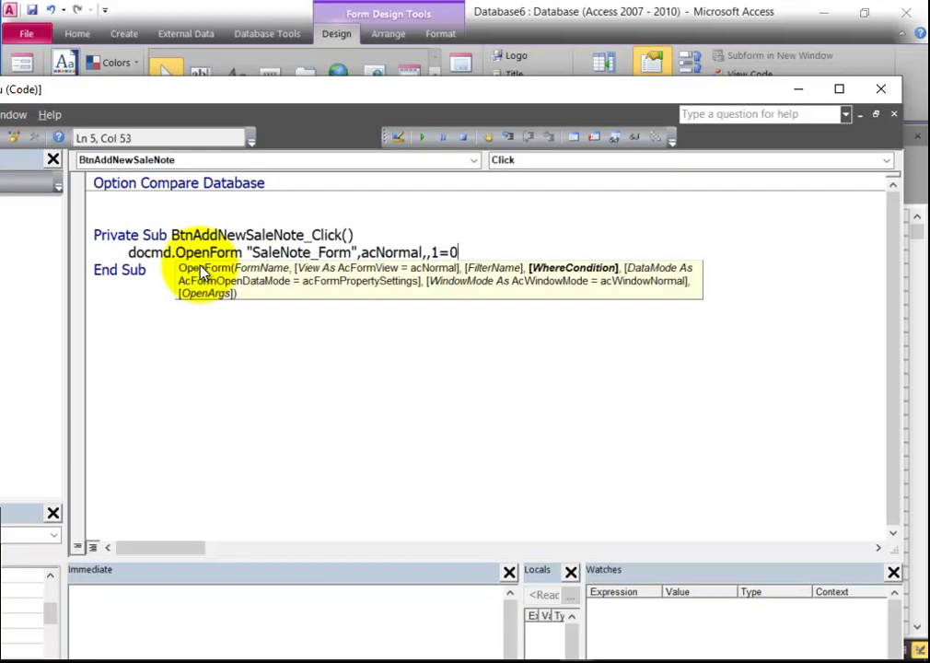
left_click(494, 237)
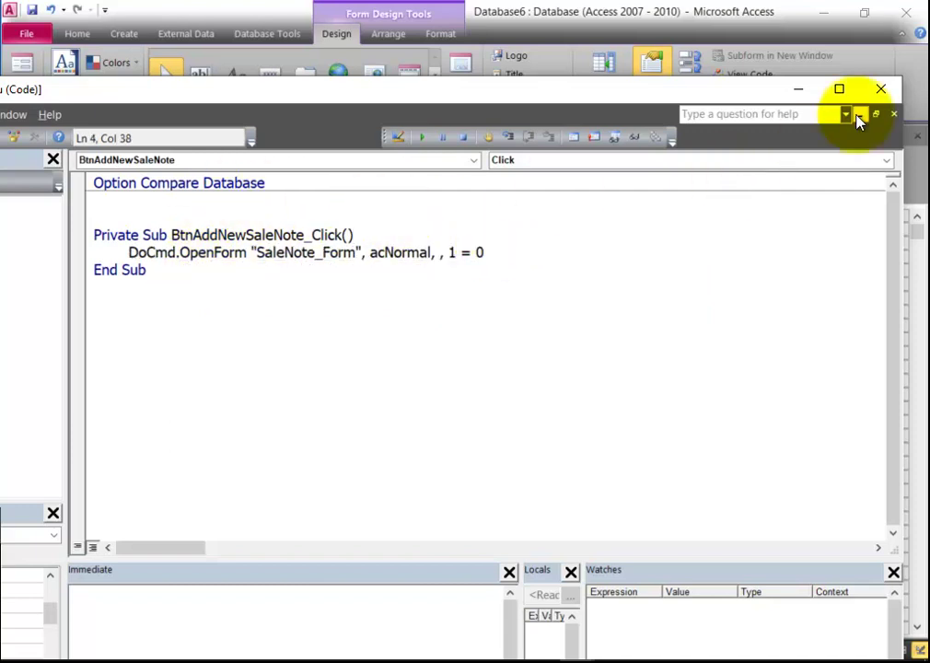
left_click(881, 89)
Step: Switch the Menu form to Form View and run the สร้างรายการขายใหม่ button
left_click(375, 395)
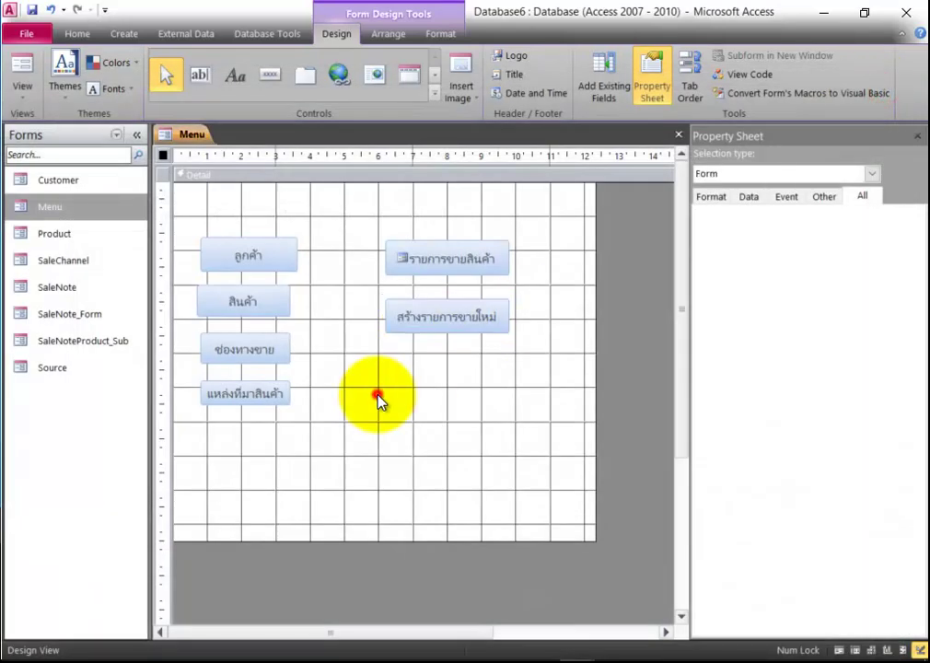
left_click(31, 66)
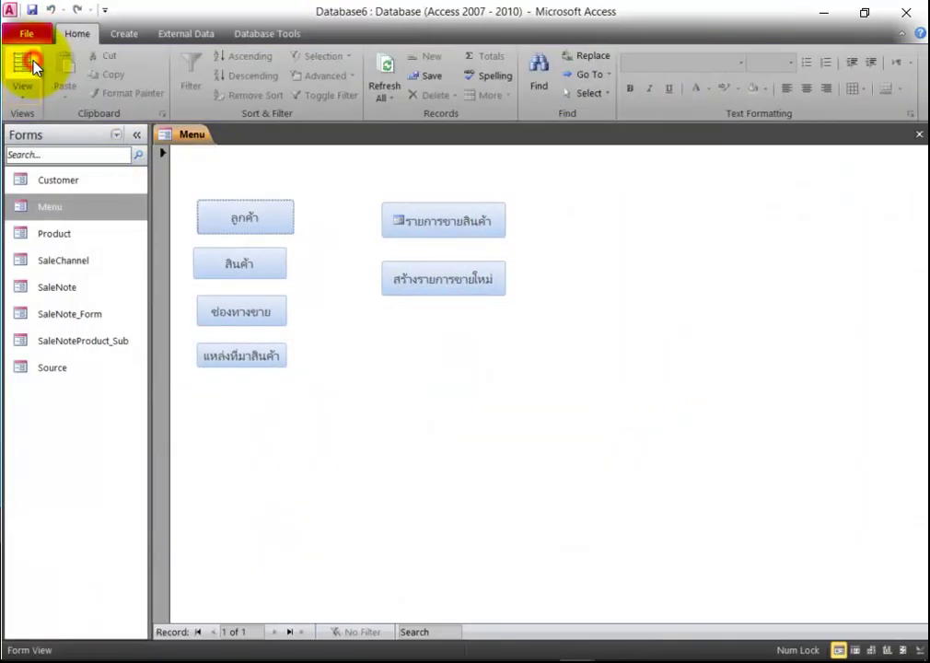
left_click(450, 286)
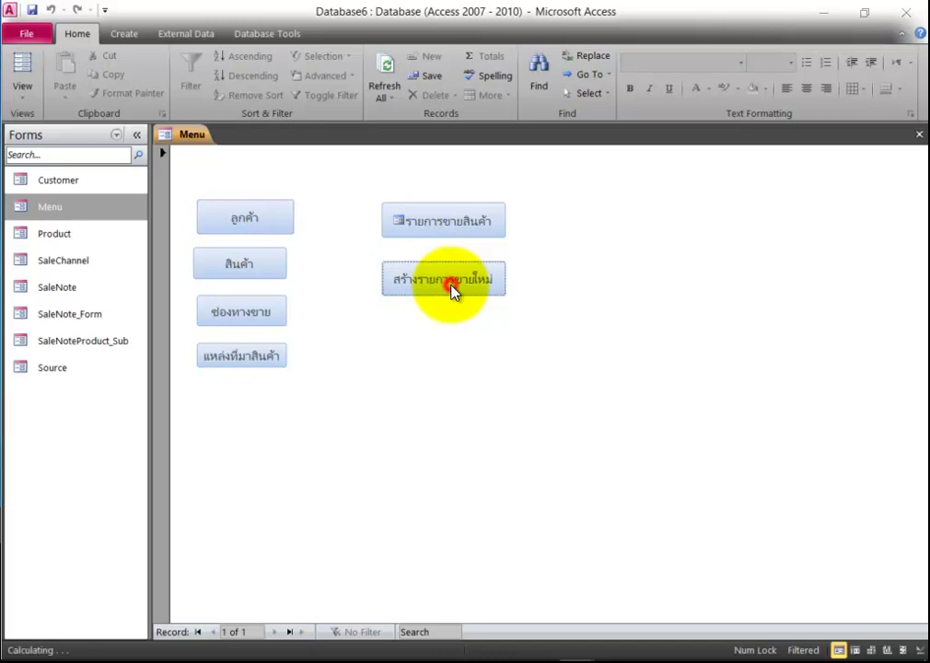
Step: Fill in the new sale note with date 18/12/2019, sales channel Shoppee and customer ลูกค้า 2
left_click(313, 243)
left_click(329, 243)
left_click(260, 334)
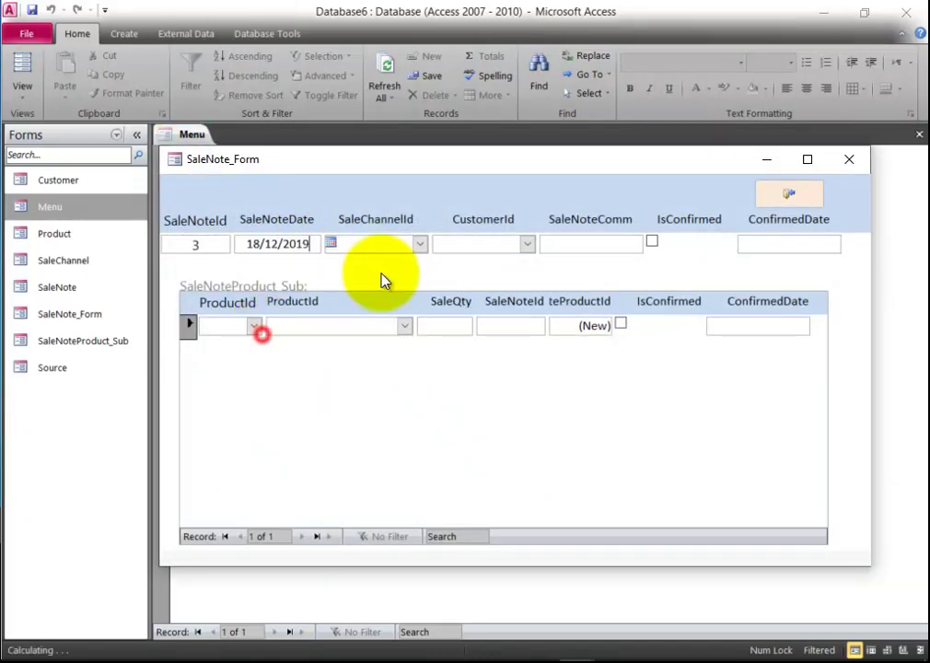
left_click(420, 243)
left_click(400, 297)
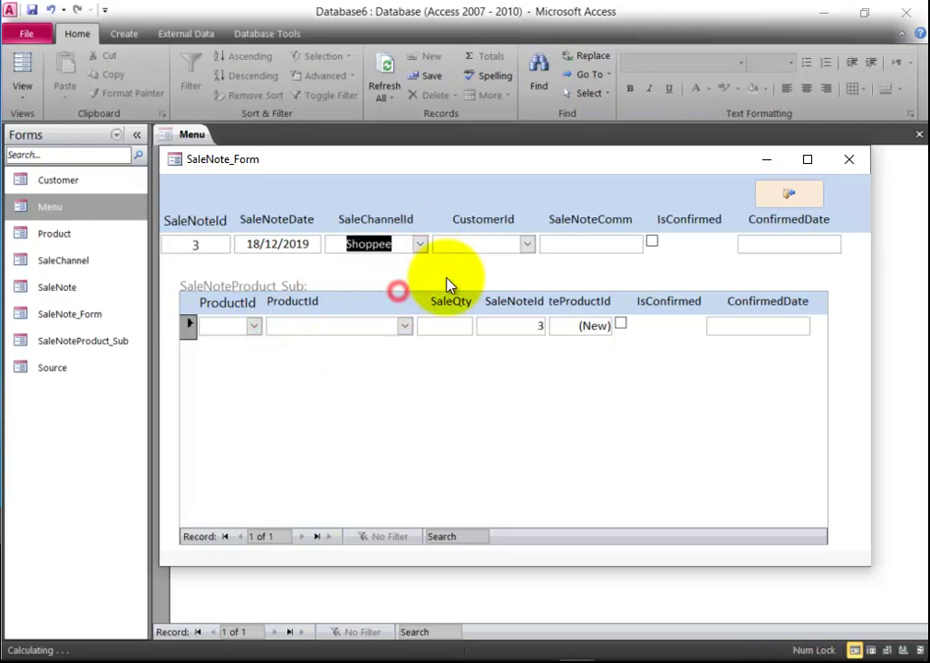
left_click(527, 244)
left_click(510, 279)
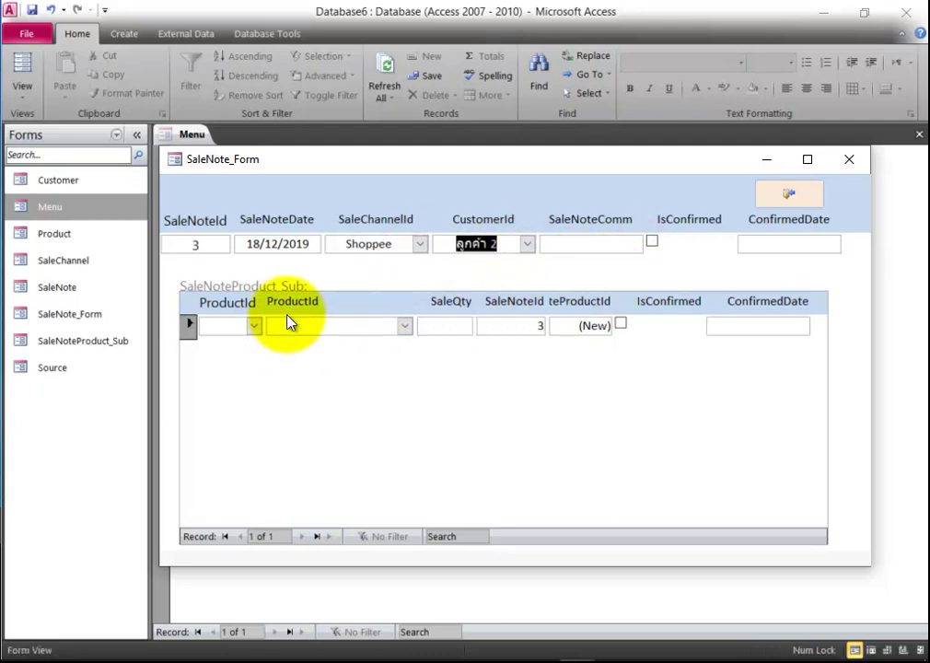
Step: Add product AAA with a sale quantity of 10 to the sale note and close SaleNote_Form
left_click(253, 326)
left_click(256, 349)
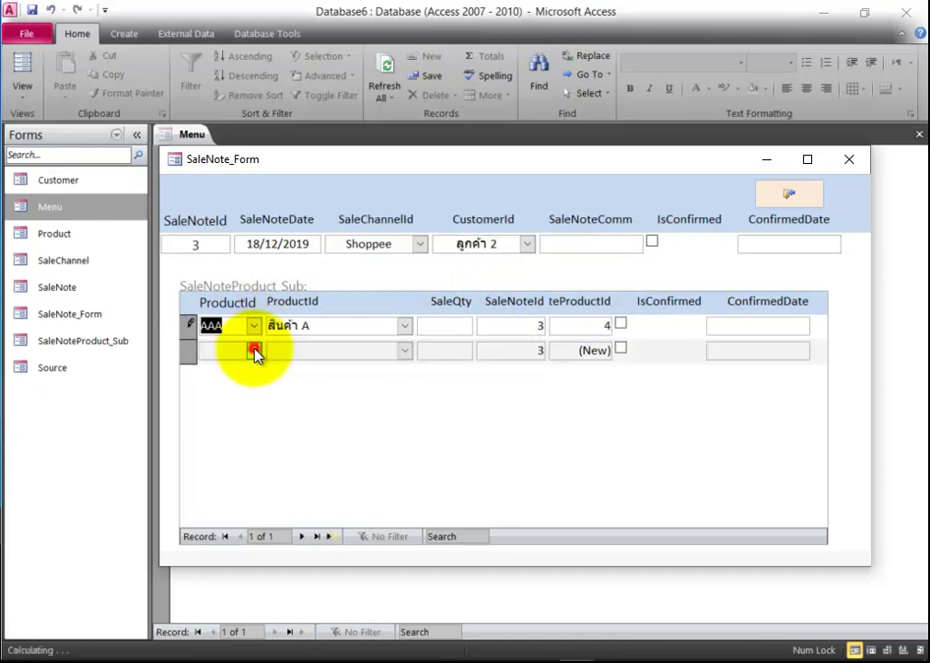
left_click(441, 324)
type("10")
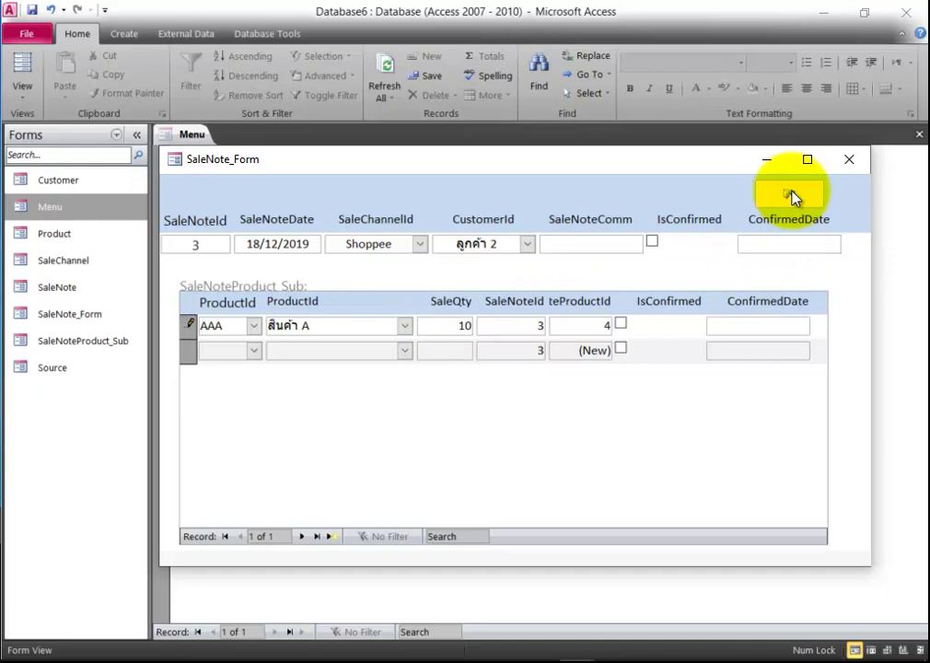
left_click(790, 195)
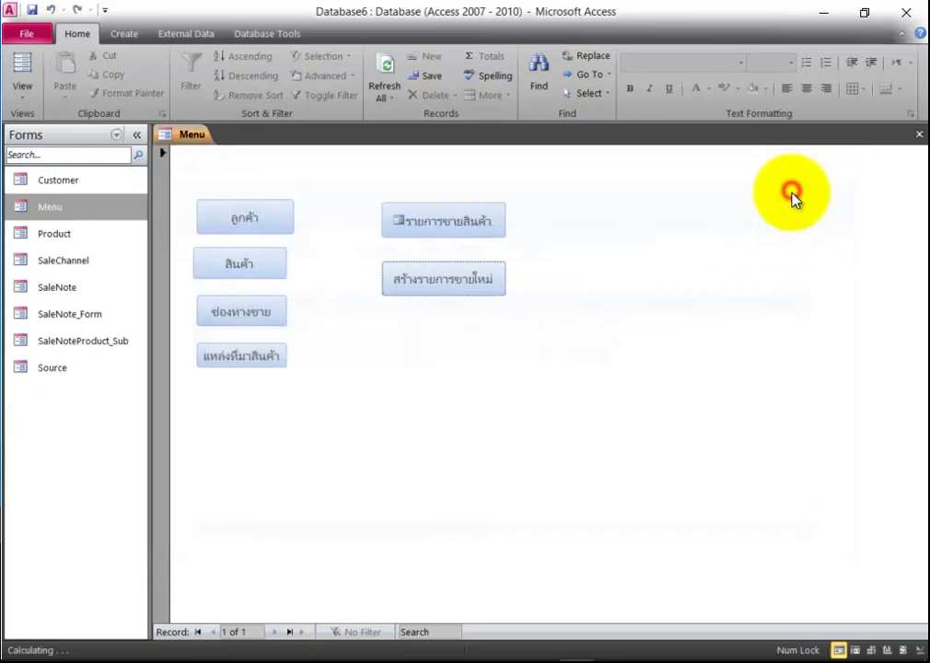
Step: List the database tables, check the new Shoppee sale note in the sales list and its detail form, and close both forms
left_click(107, 141)
left_click(58, 303)
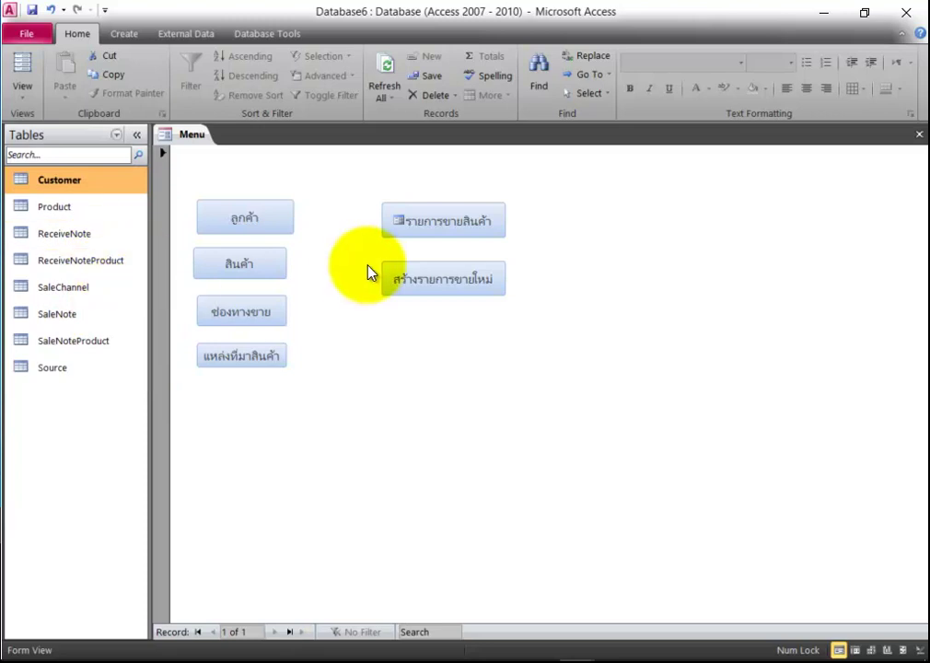
left_click(403, 235)
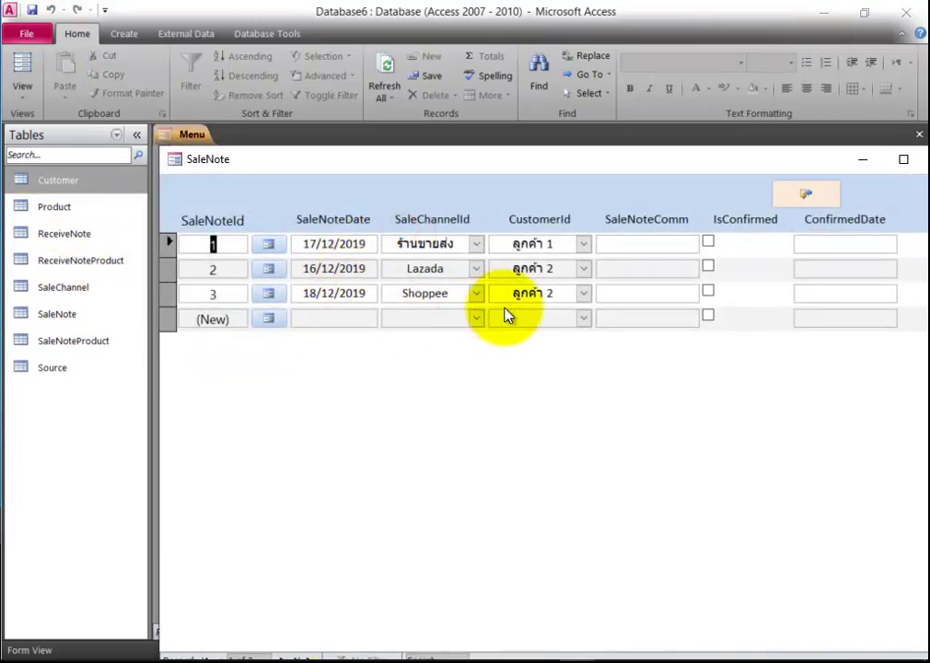
left_click(268, 294)
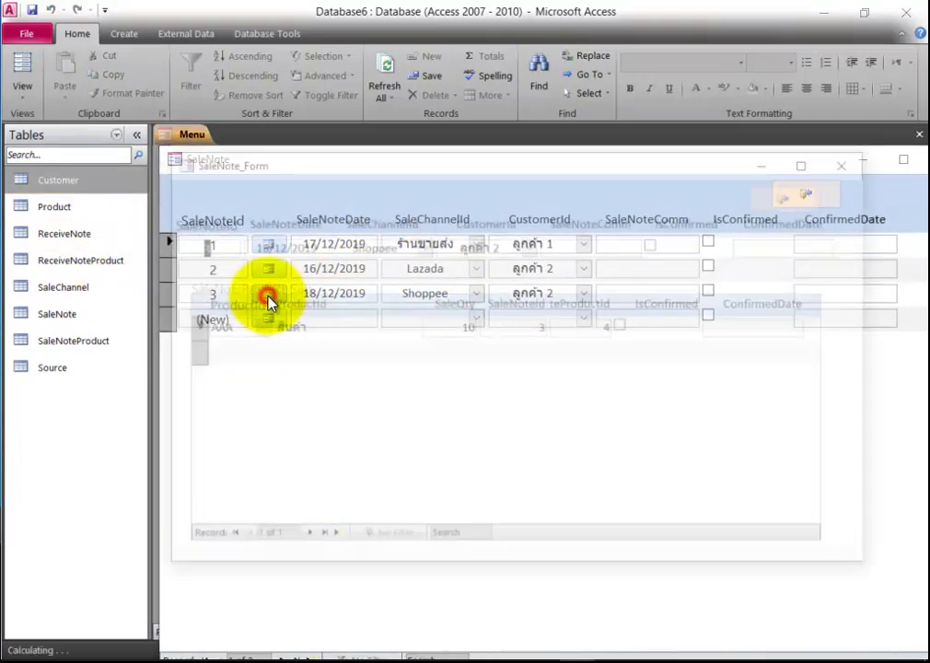
left_click(770, 197)
left_click(806, 196)
Step: Switch the Menu form back to Design View
right_click(676, 205)
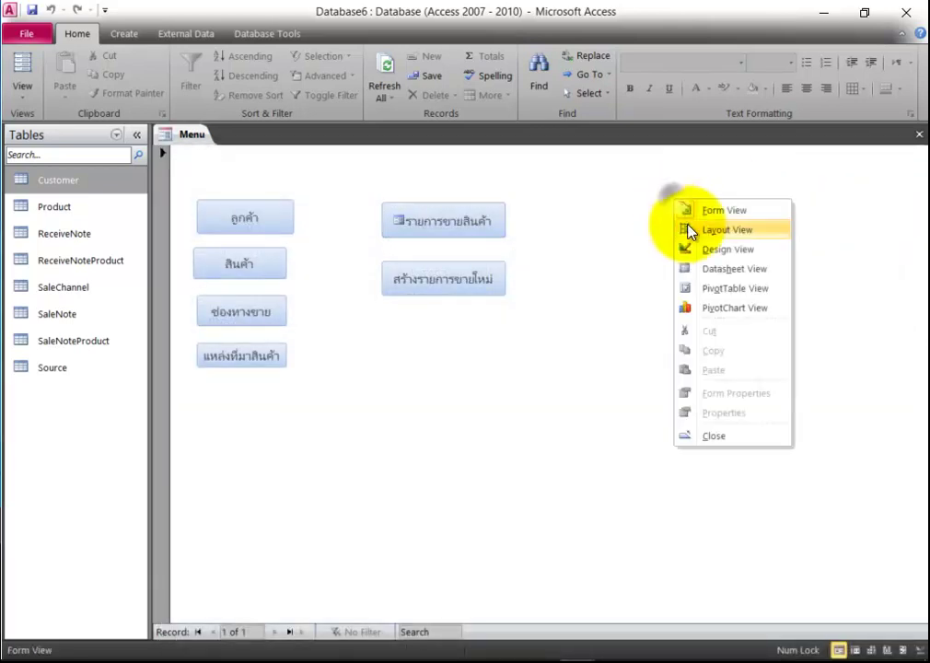
left_click(702, 250)
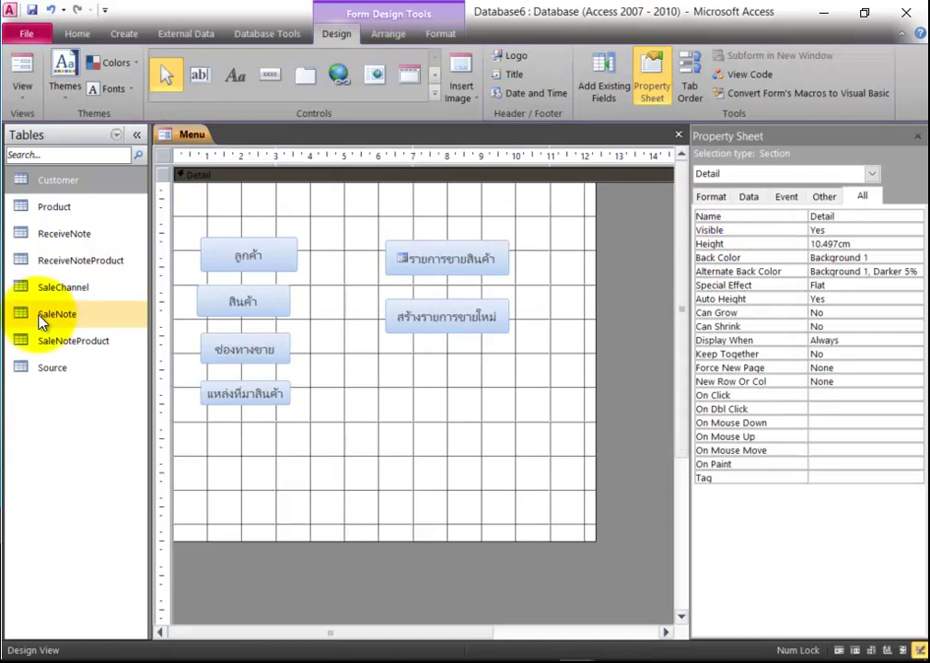
Step: List the database forms, open SaleNoteProduct_Sub, view its records in Form View and return it to Design View
left_click(57, 134)
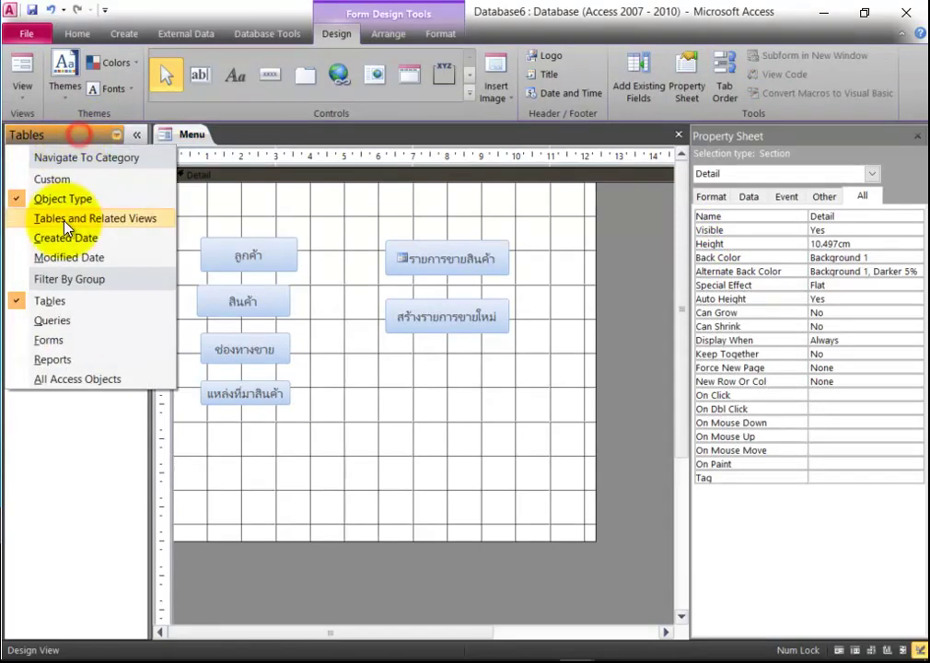
left_click(60, 343)
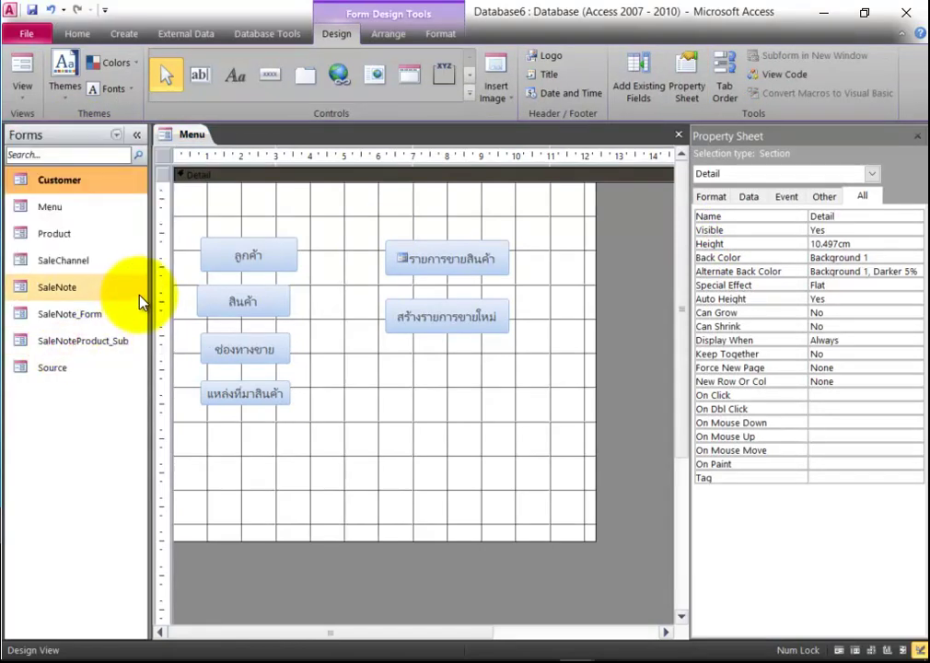
right_click(107, 343)
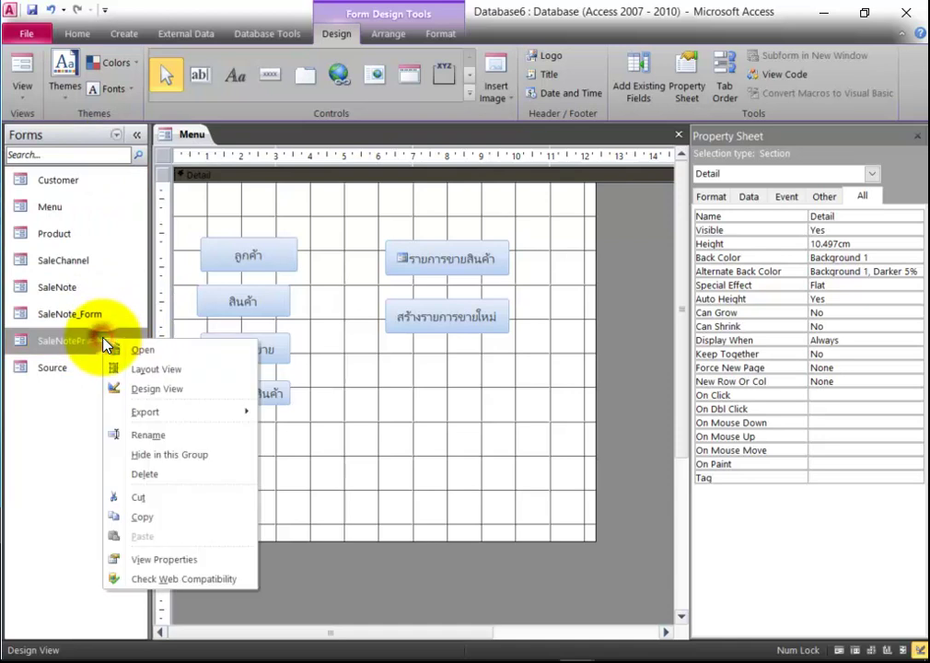
left_click(157, 390)
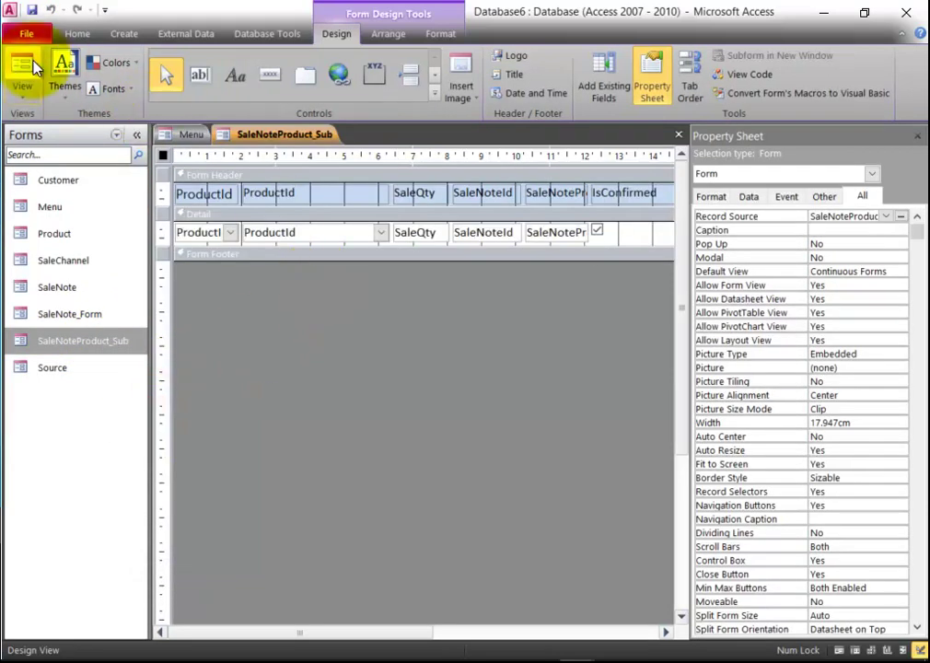
left_click(22, 69)
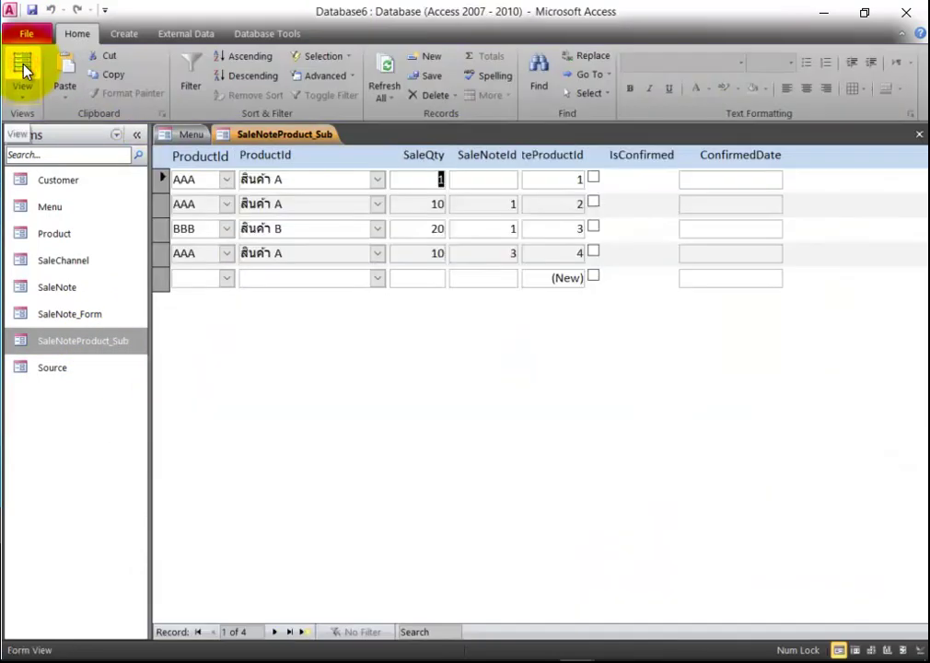
left_click(21, 90)
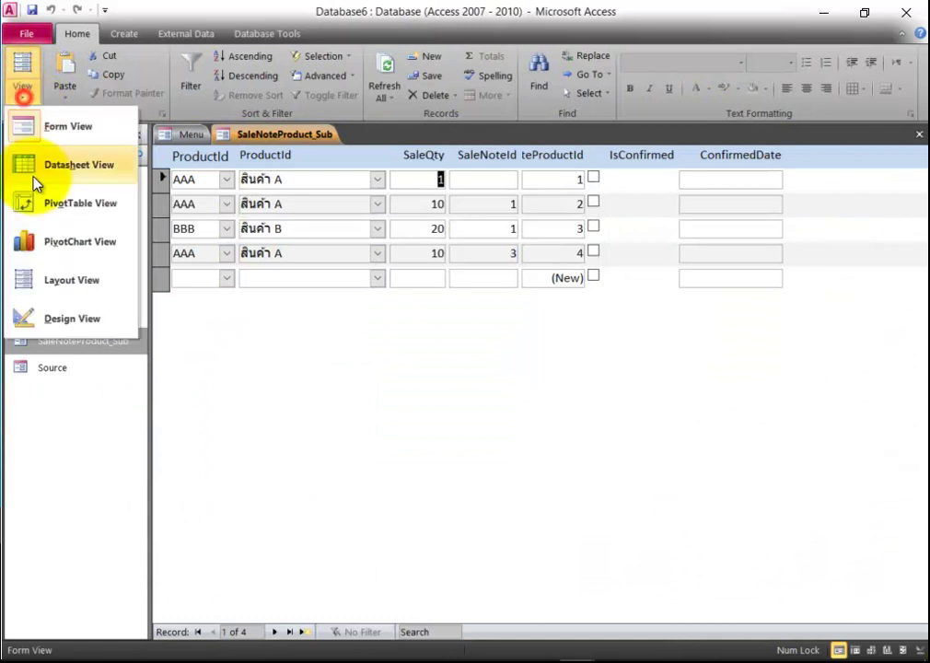
left_click(37, 321)
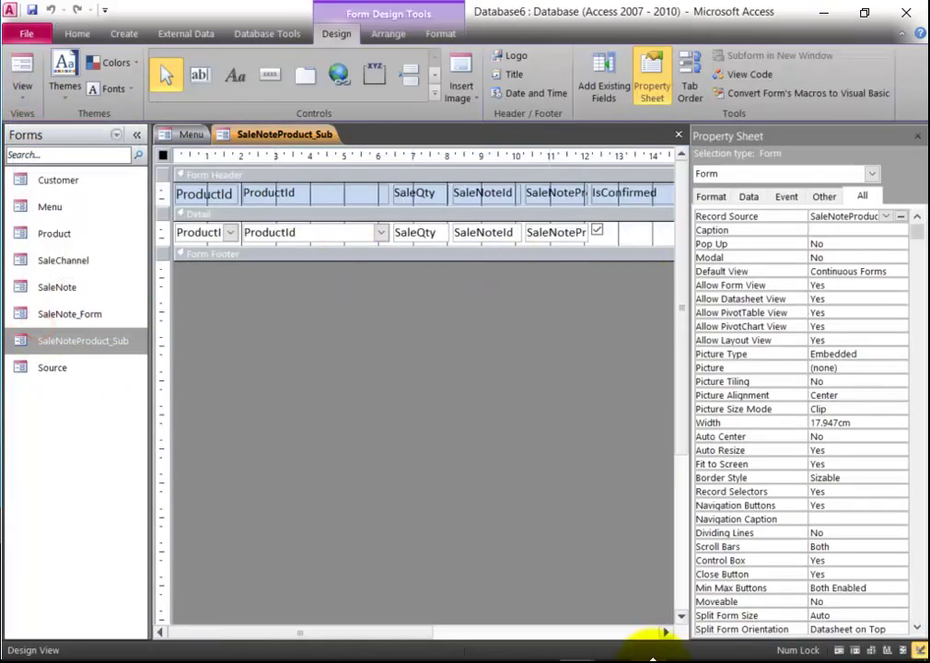
Step: Move the SaleNoteId and SaleNoteProductId columns of SaleNoteProduct_Sub, labels and fields together, to the end after ConfirmedDate
left_click(666, 633)
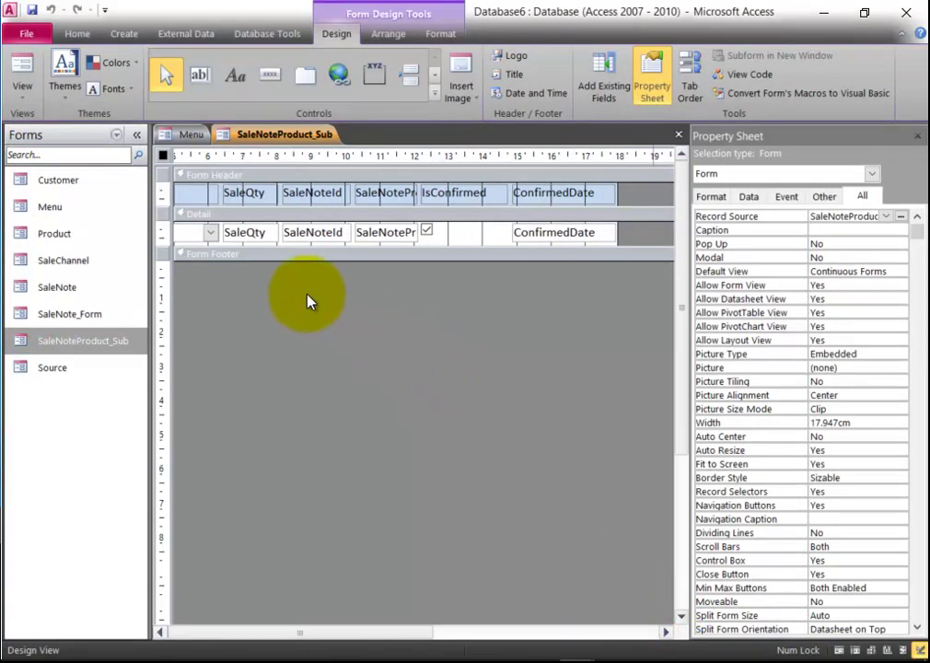
left_click(311, 193)
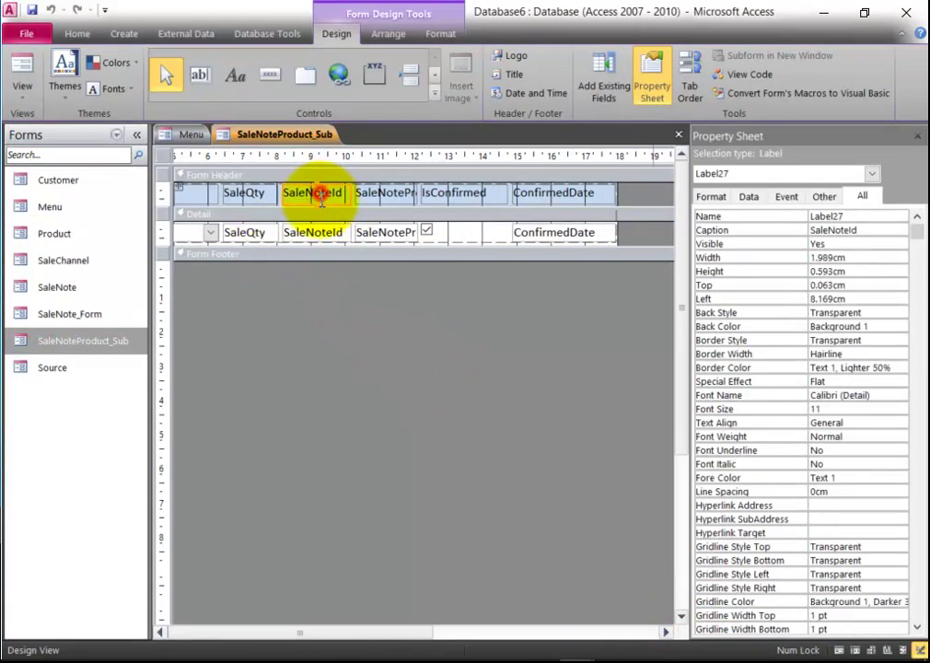
left_click(321, 232, "shift")
left_click(405, 194, "shift")
left_click(385, 233, "shift")
mouse_move(370, 232)
left_mouse_down()
mouse_move(594, 244)
mouse_move(617, 234)
left_mouse_up()
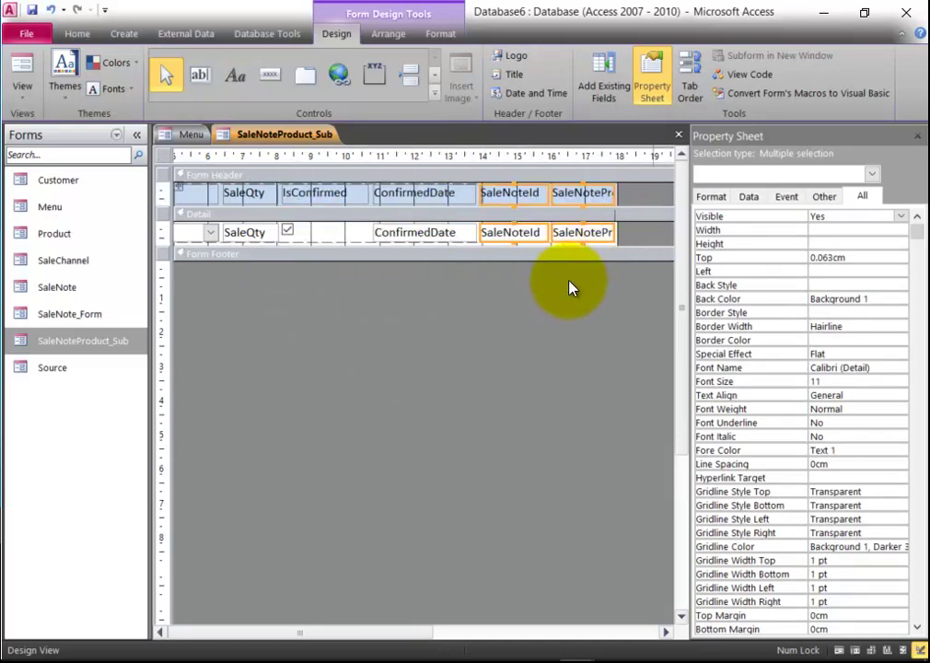
left_click(568, 286)
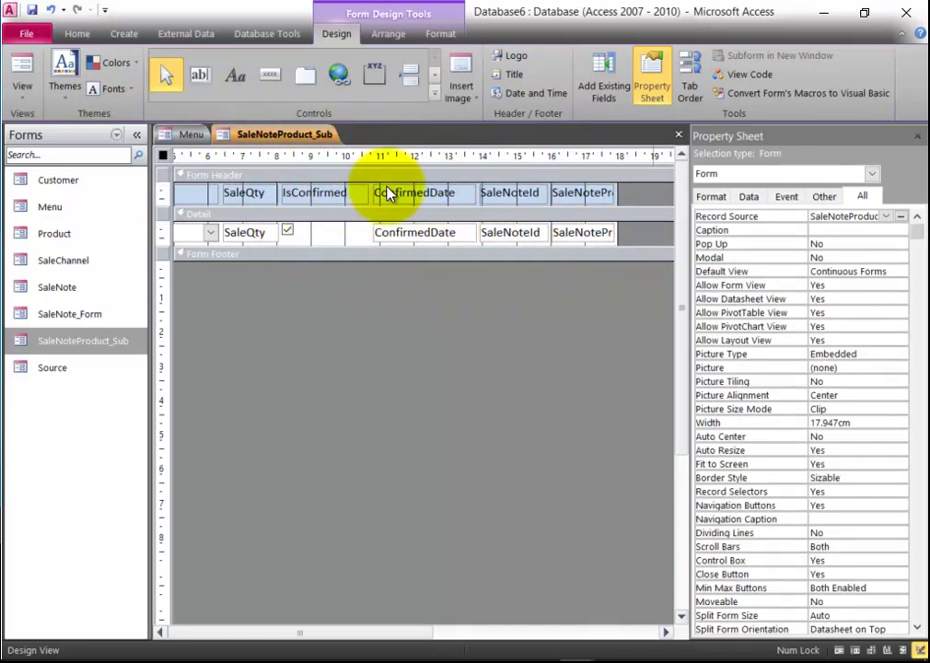
Step: Set the font colour of the SaleNoteId and SaleNoteProductId labels and fields to a light grey theme shade
left_click_drag(634, 238, 500, 185)
left_click(441, 33)
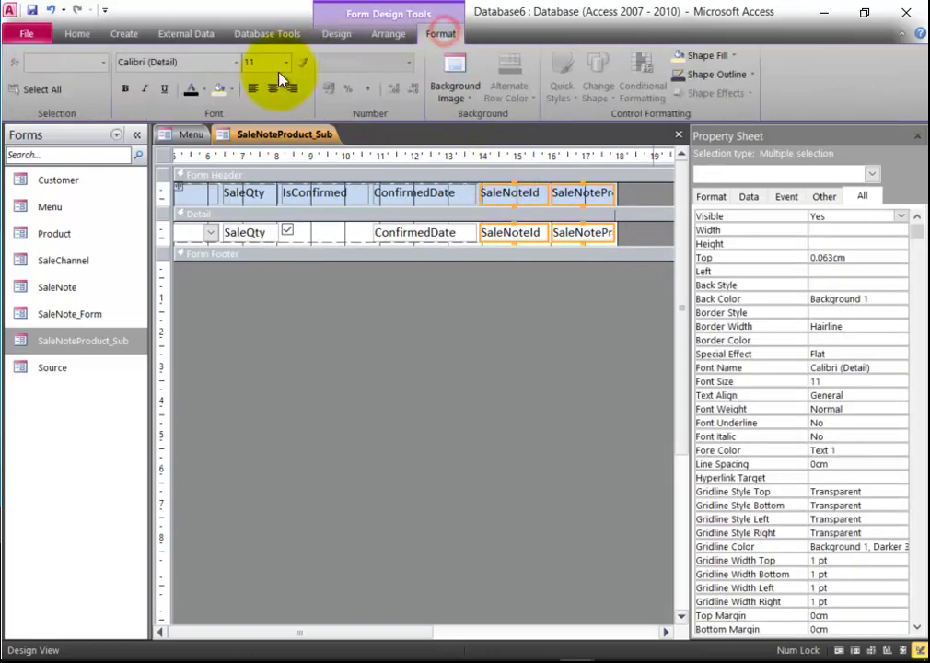
left_click(203, 89)
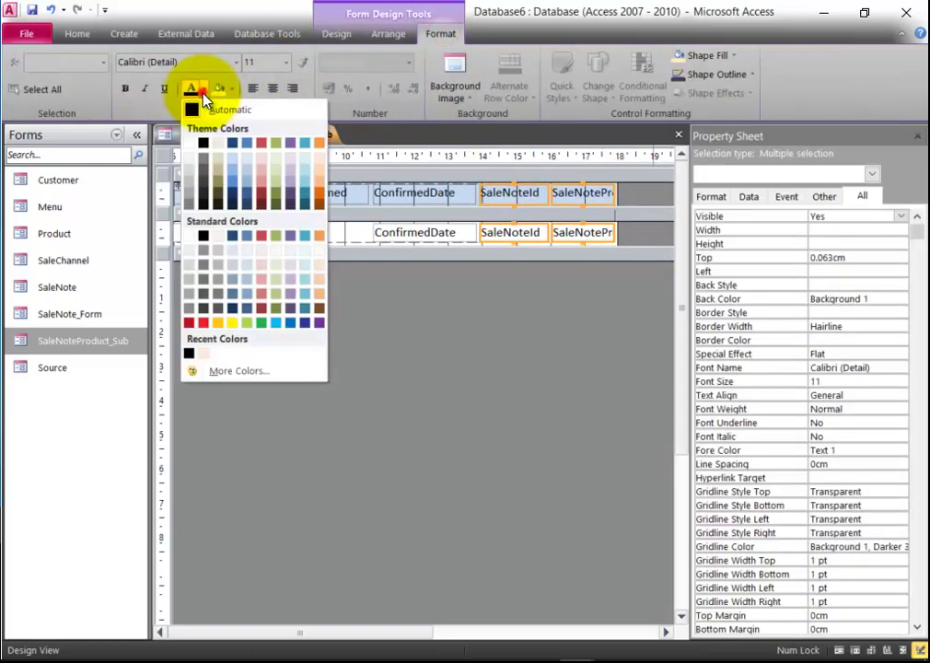
left_click(190, 158)
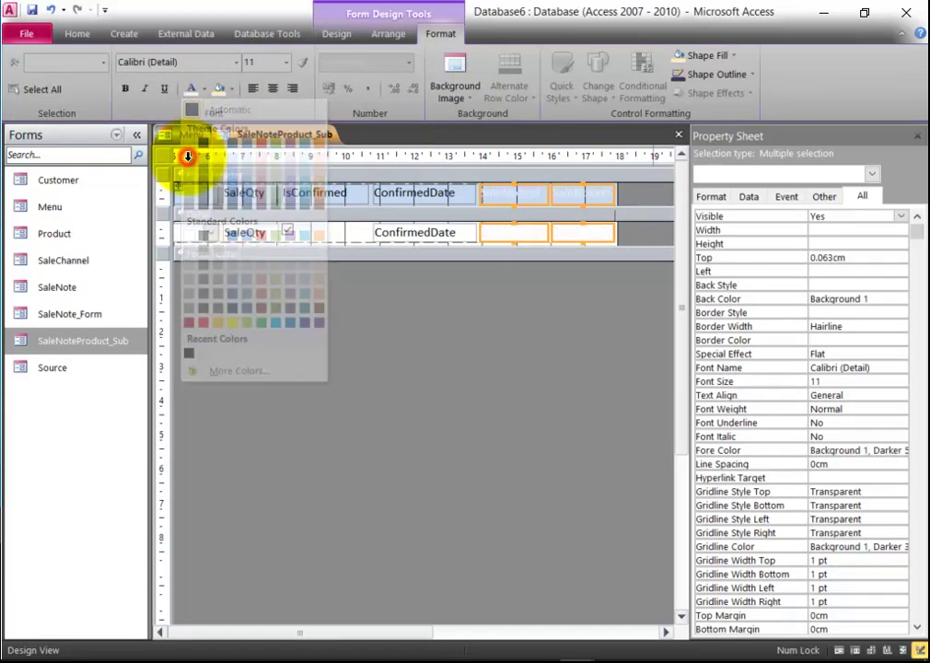
left_click(204, 89)
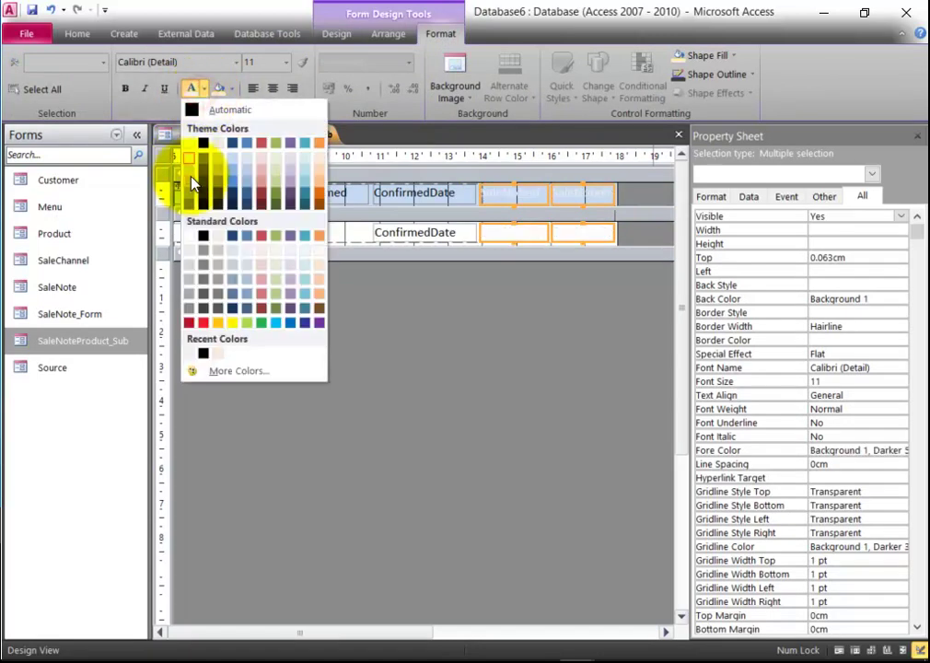
left_click(190, 187)
left_click(357, 404)
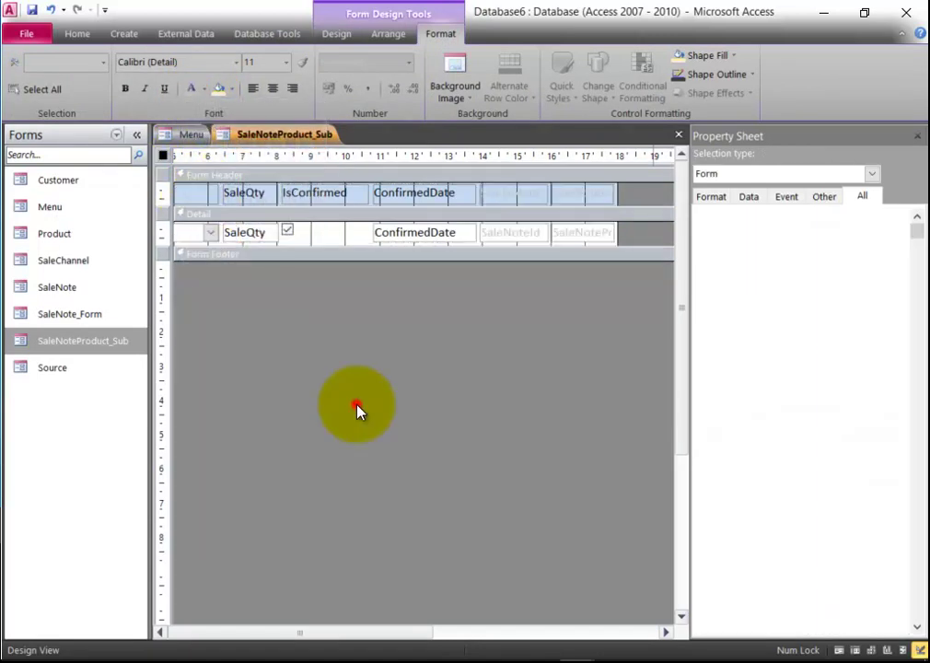
Step: Check the reordered, greyed-out columns of SaleNoteProduct_Sub in Form View and return to Design View
left_click(77, 33)
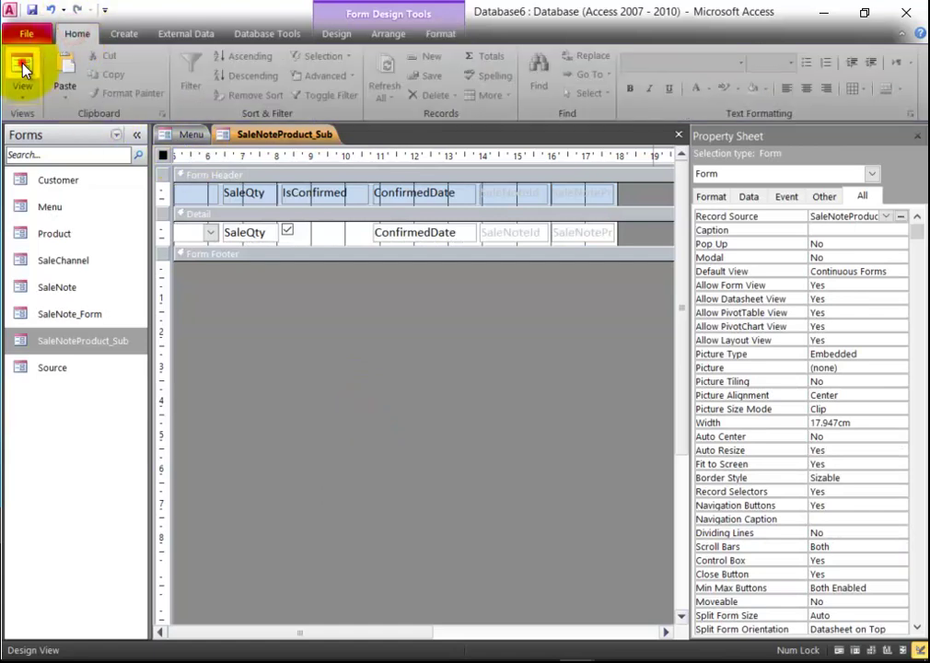
left_click(22, 63)
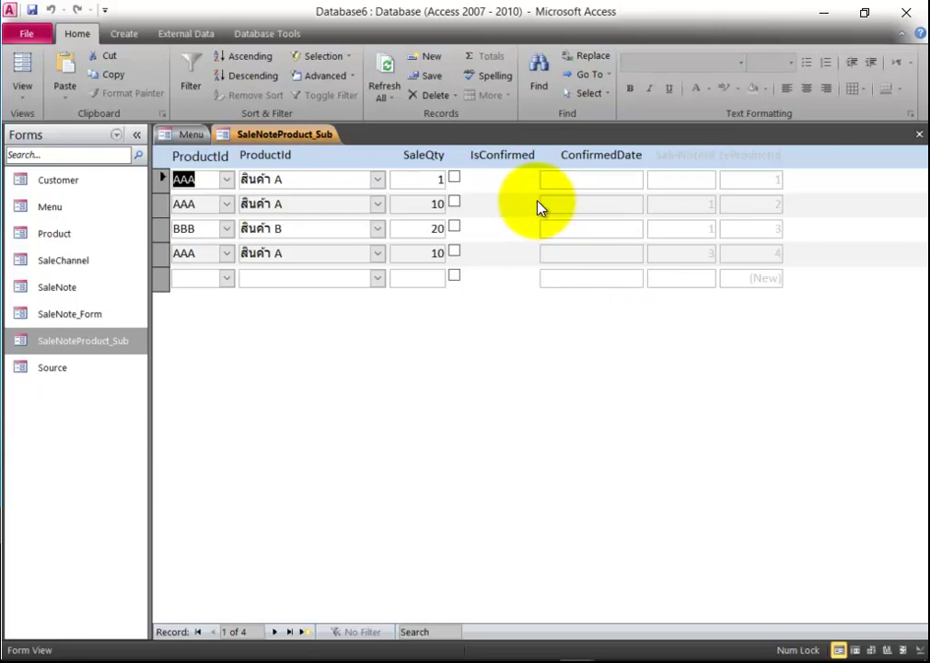
left_click(24, 92)
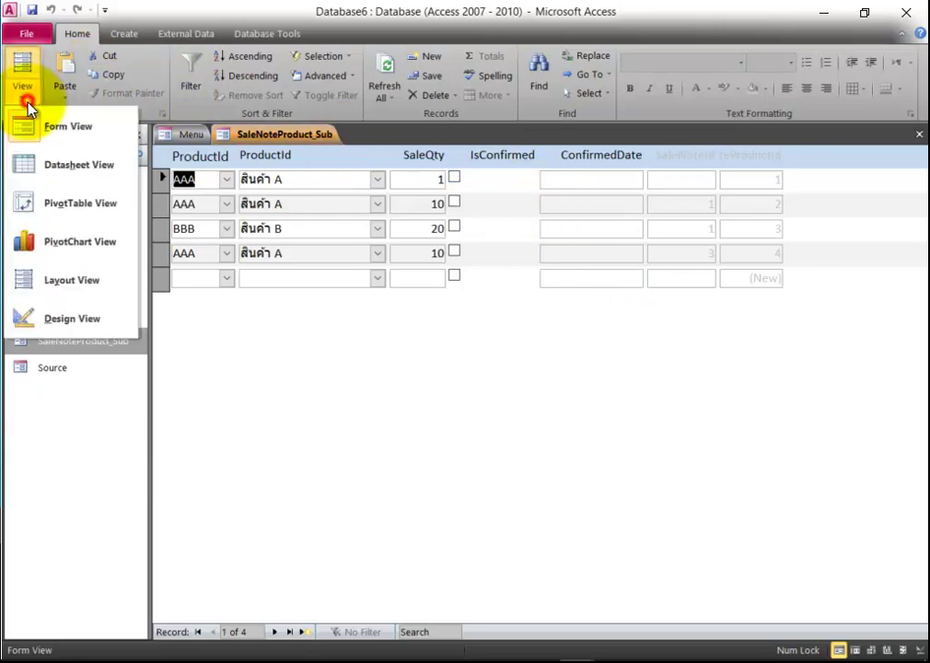
left_click(41, 322)
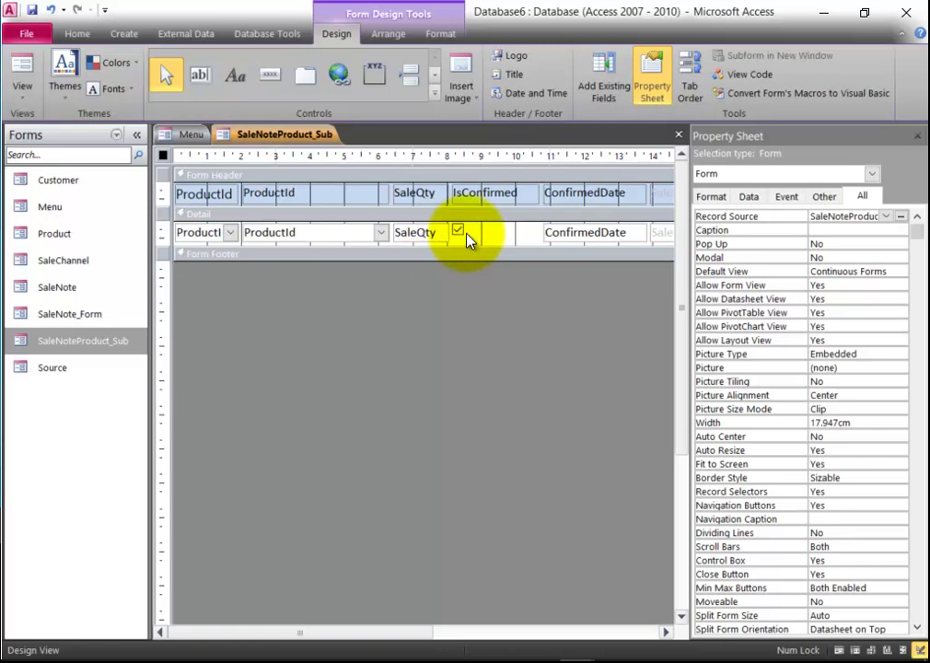
Step: Split the IsConfirmed check box cell horizontally and shift the check box towards the middle of its column
left_click(467, 236)
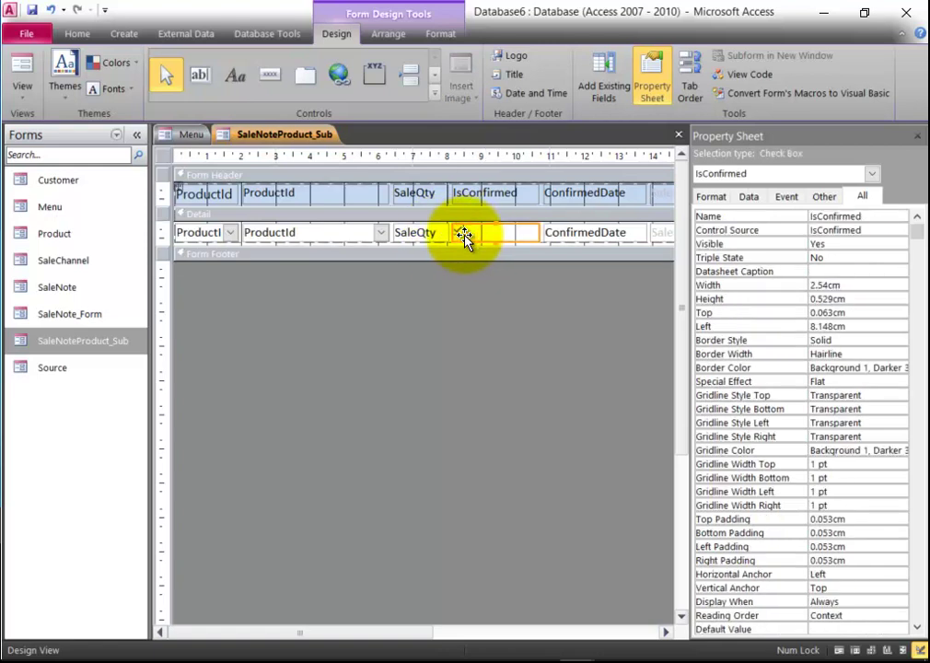
right_click(465, 235)
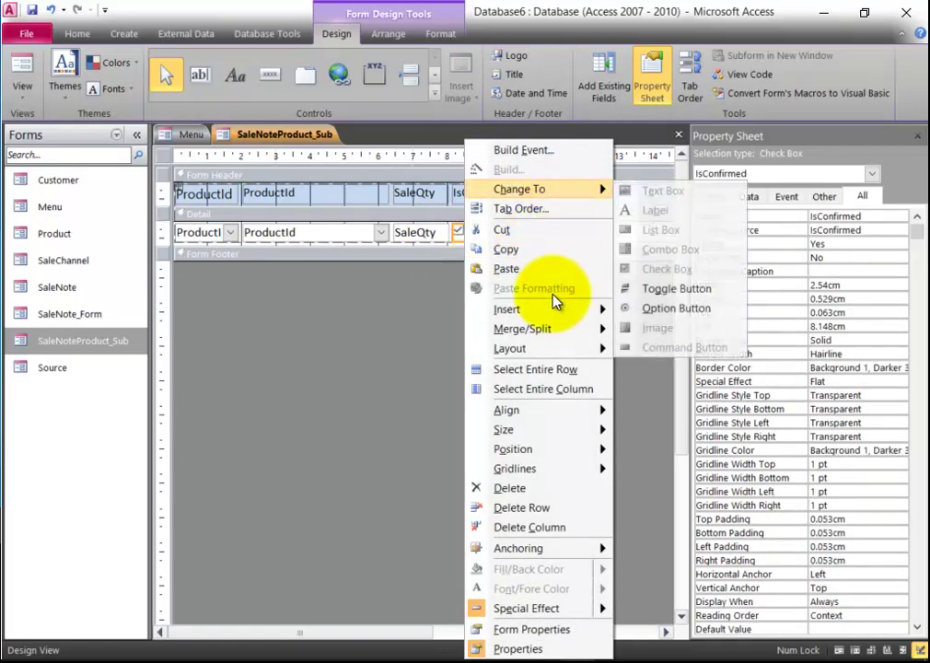
mouse_move(561, 332)
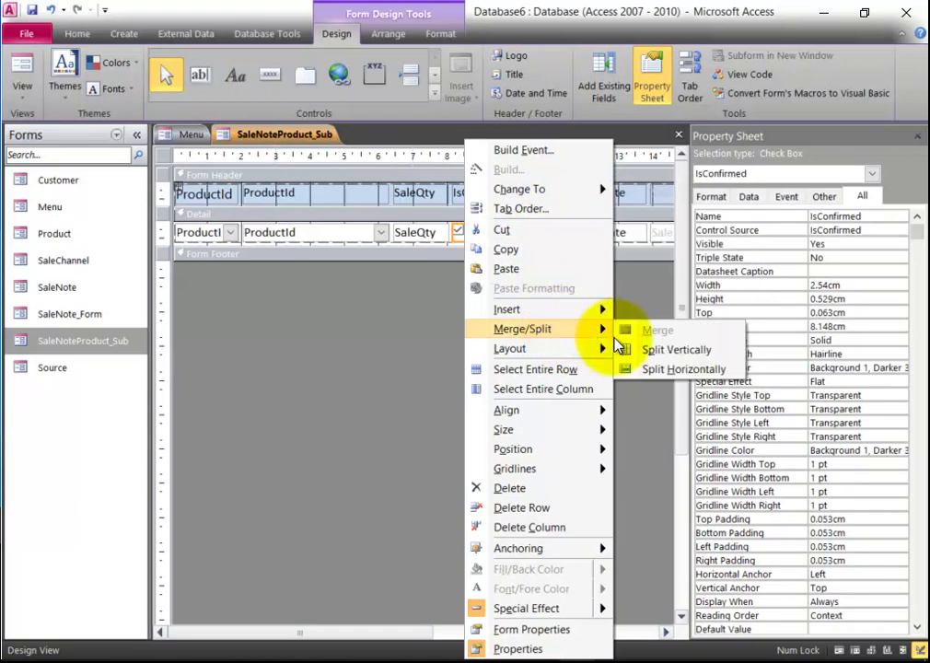
left_click(656, 370)
left_click(554, 312)
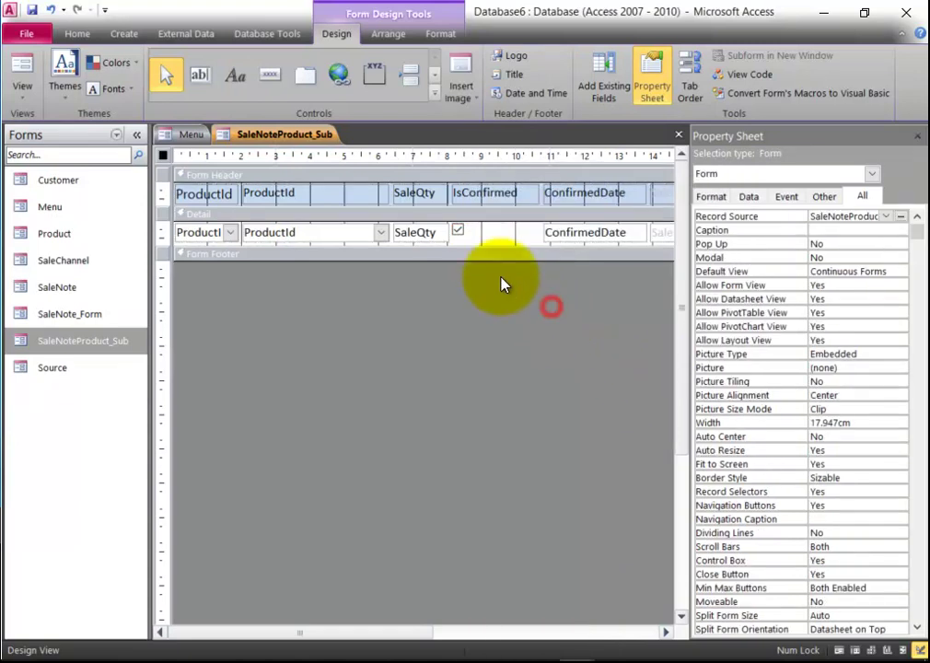
left_click(461, 232)
mouse_move(460, 232)
left_mouse_down()
mouse_move(499, 235)
mouse_move(469, 230)
left_mouse_up()
Step: Widen the IsConfirmed header label so that its full caption fits
left_click(504, 196)
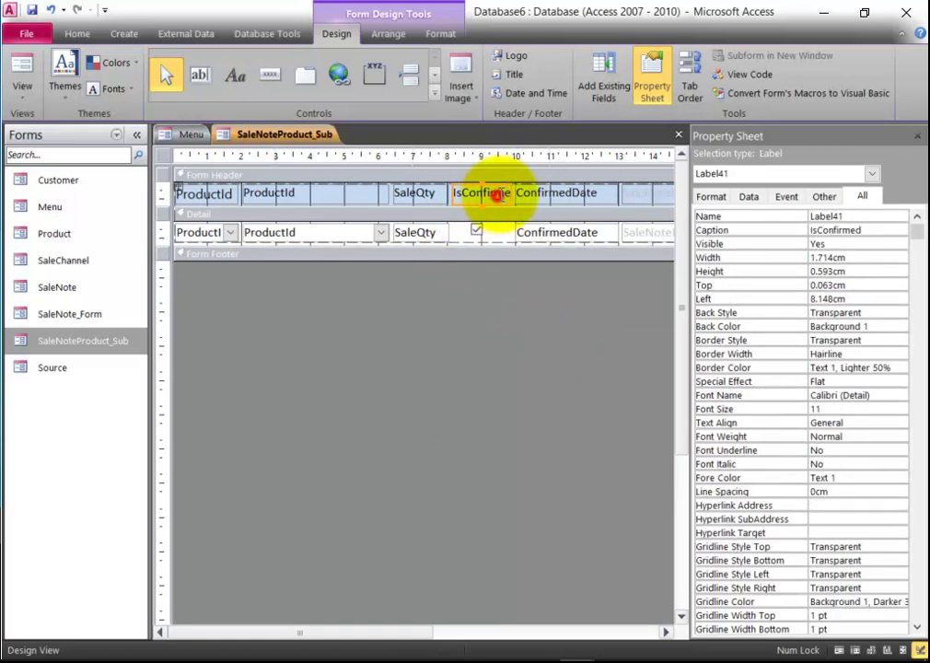
left_click_drag(509, 194, 535, 194)
left_click(488, 325)
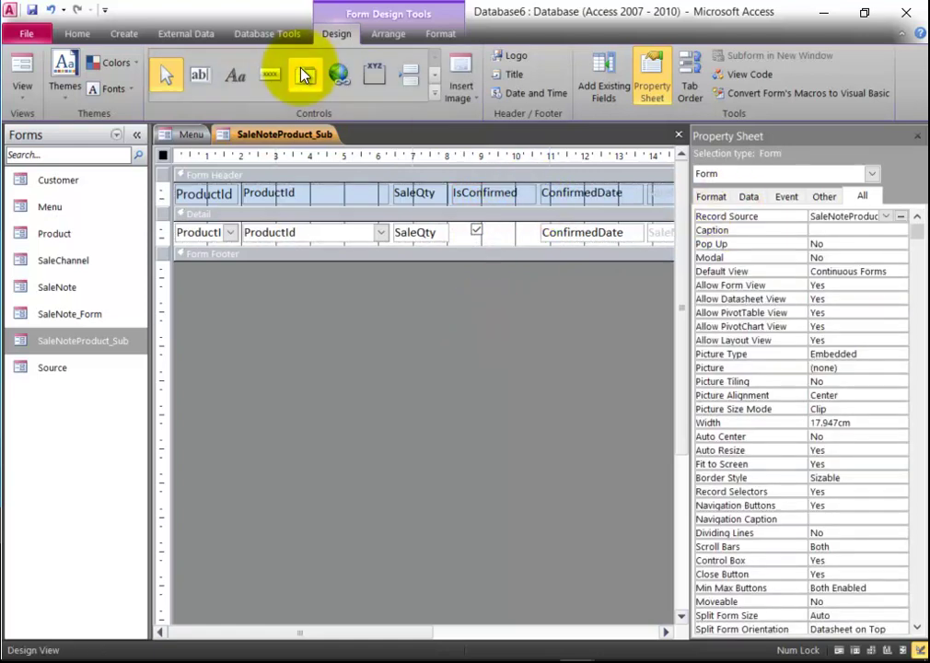
Step: Preview SaleNoteProduct_Sub in Form View and close it, saving the design changes
left_click(20, 66)
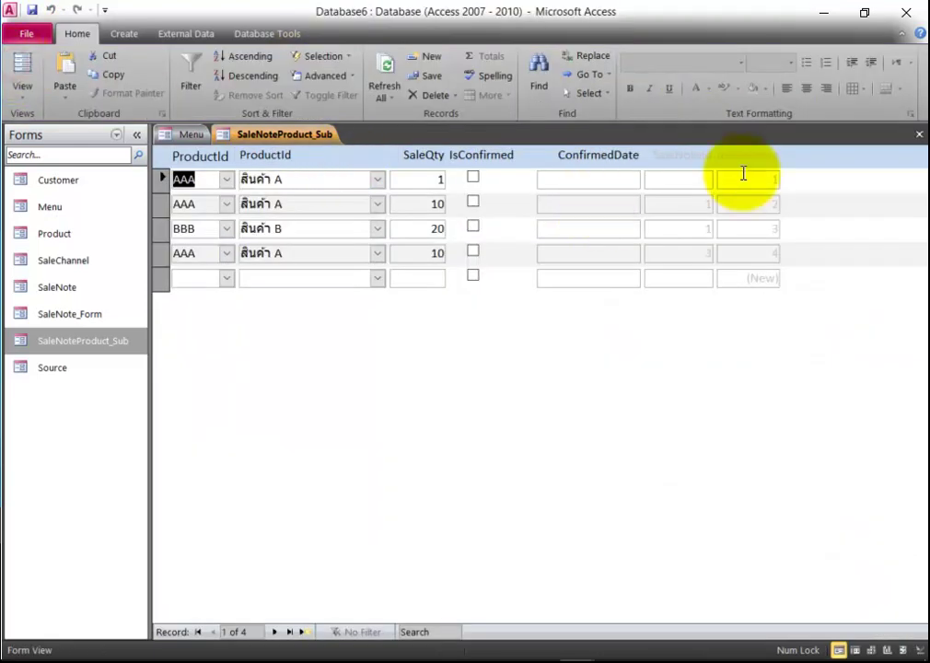
left_click(919, 137)
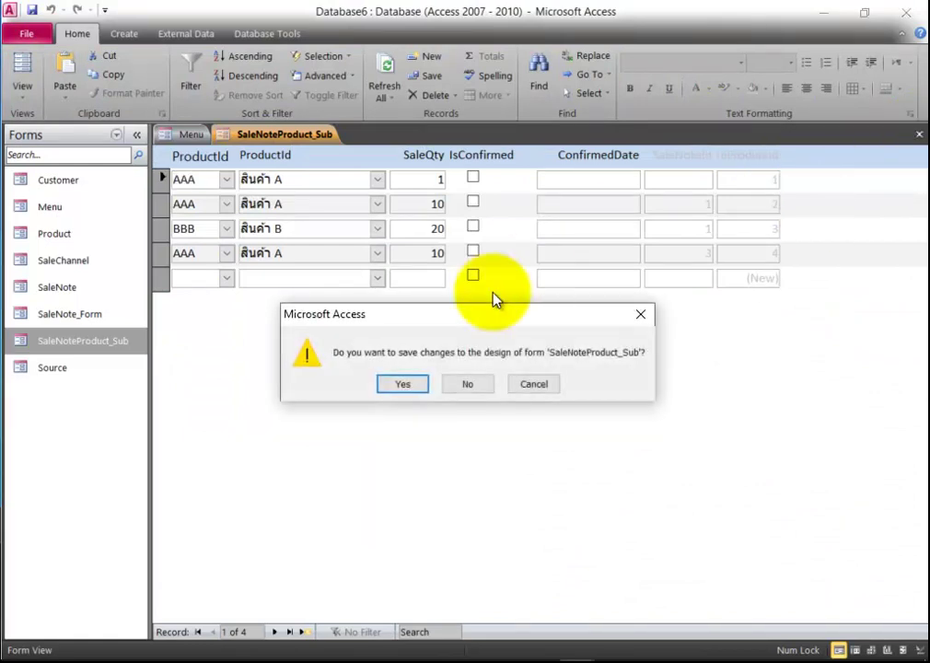
left_click(401, 387)
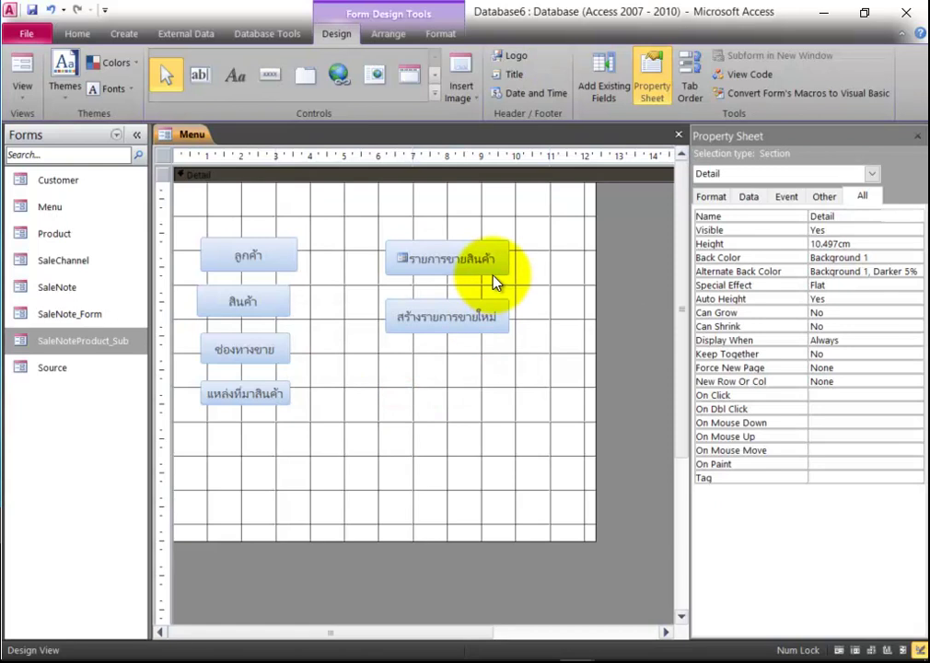
Step: Check the revised subform in sale note 1's detail form through the Menu form's sales list, and return Menu to Design View
left_click(30, 66)
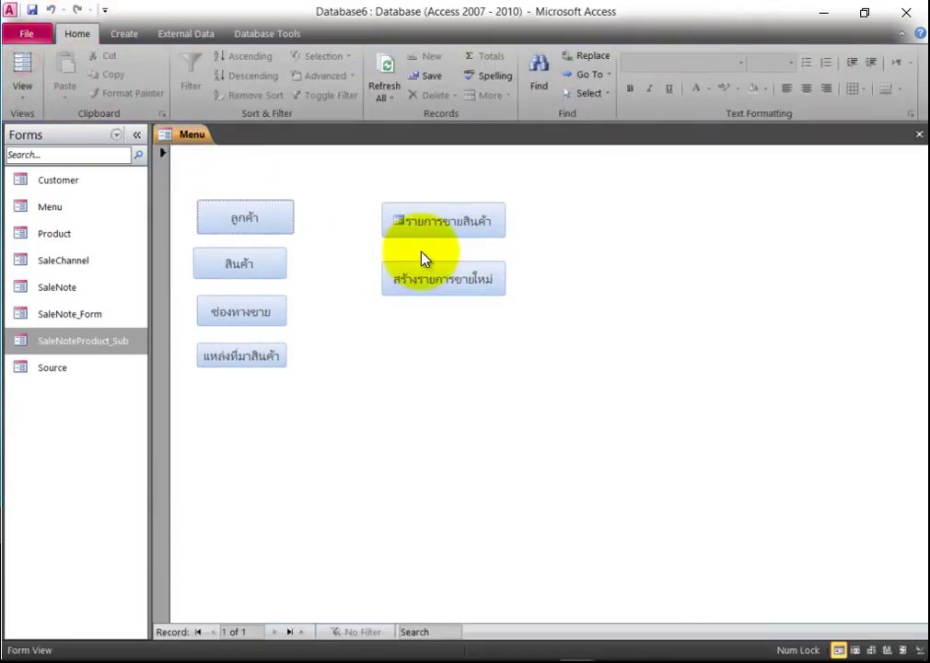
left_click(444, 223)
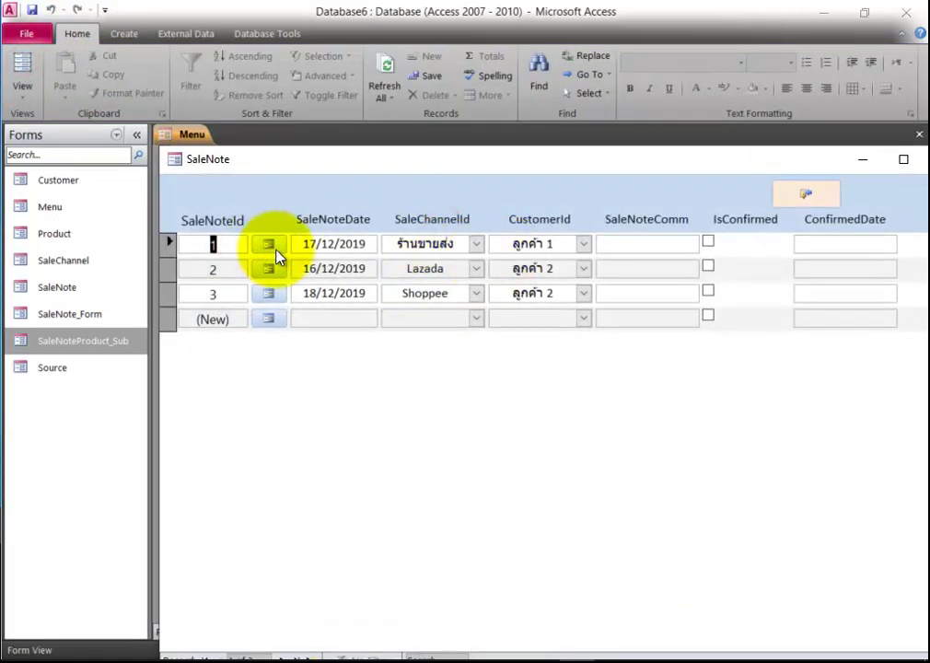
left_click(274, 248)
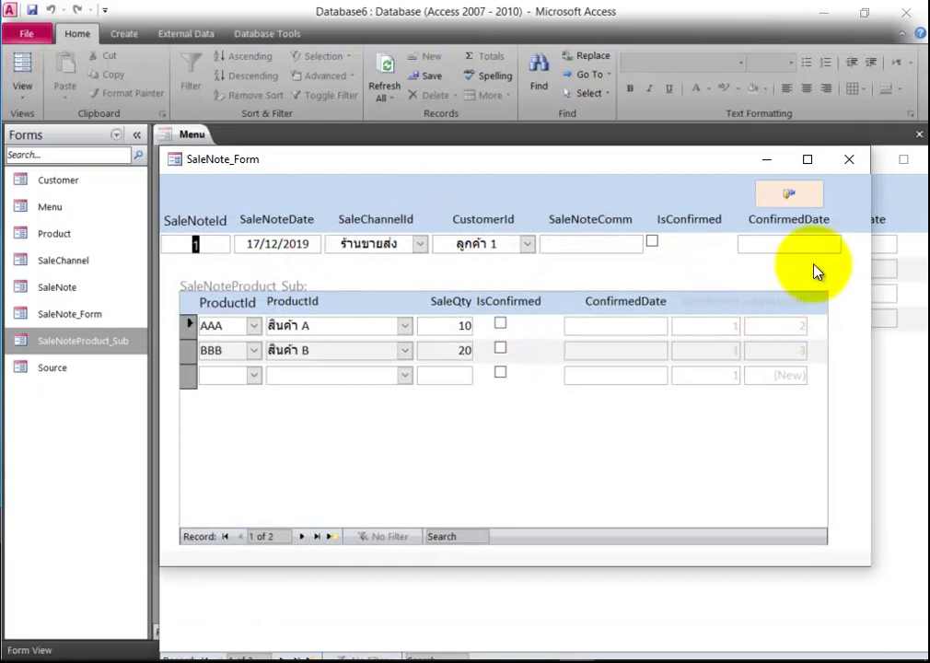
left_click(804, 198)
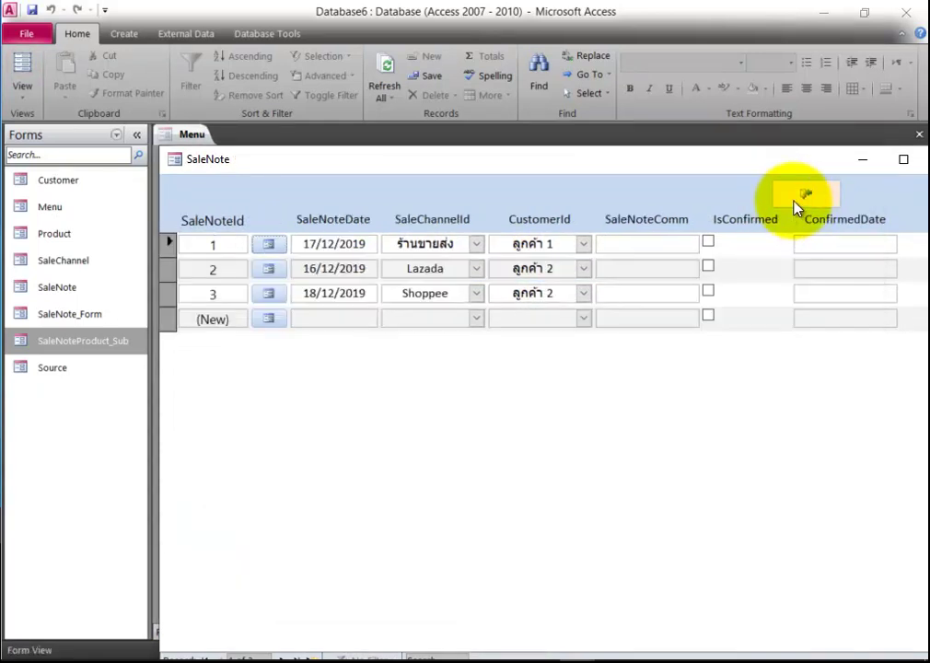
left_click(795, 200)
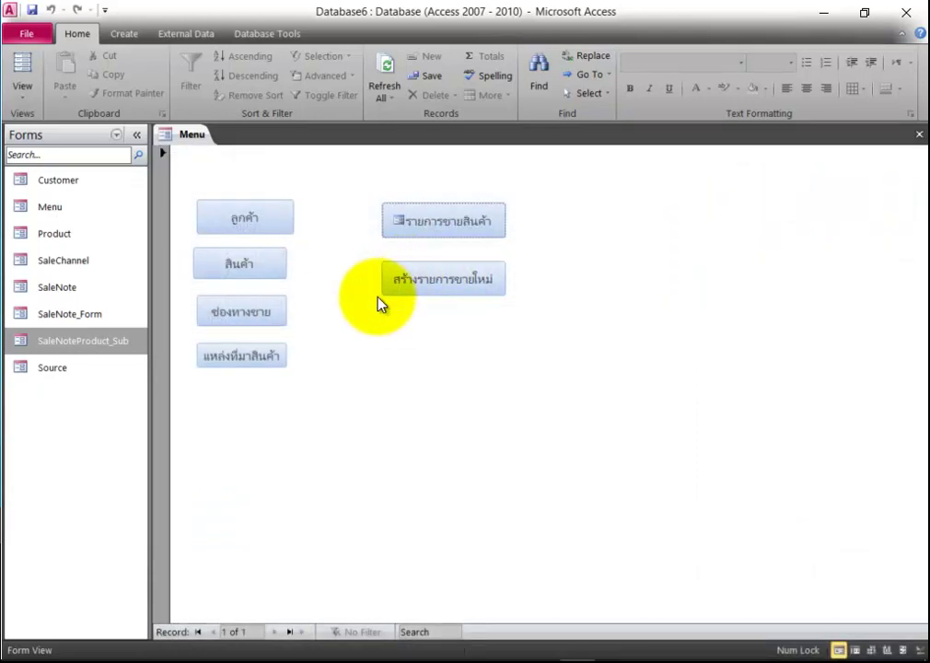
right_click(367, 322)
left_click(378, 369)
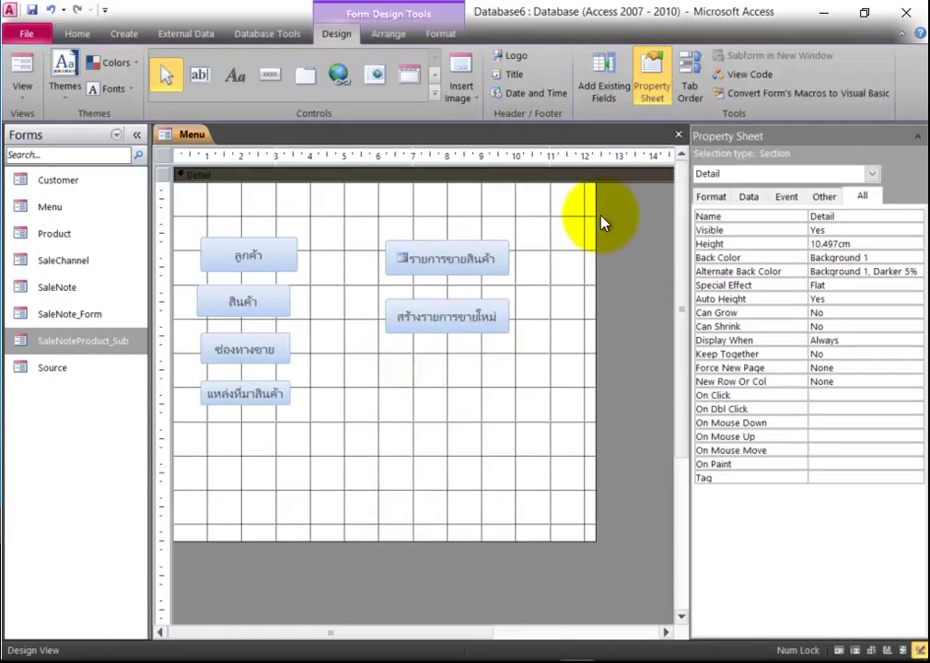
Step: Close the Menu form, saving its design changes, and start a new query design containing the SaleNoteProduct and Product tables
left_click(674, 140)
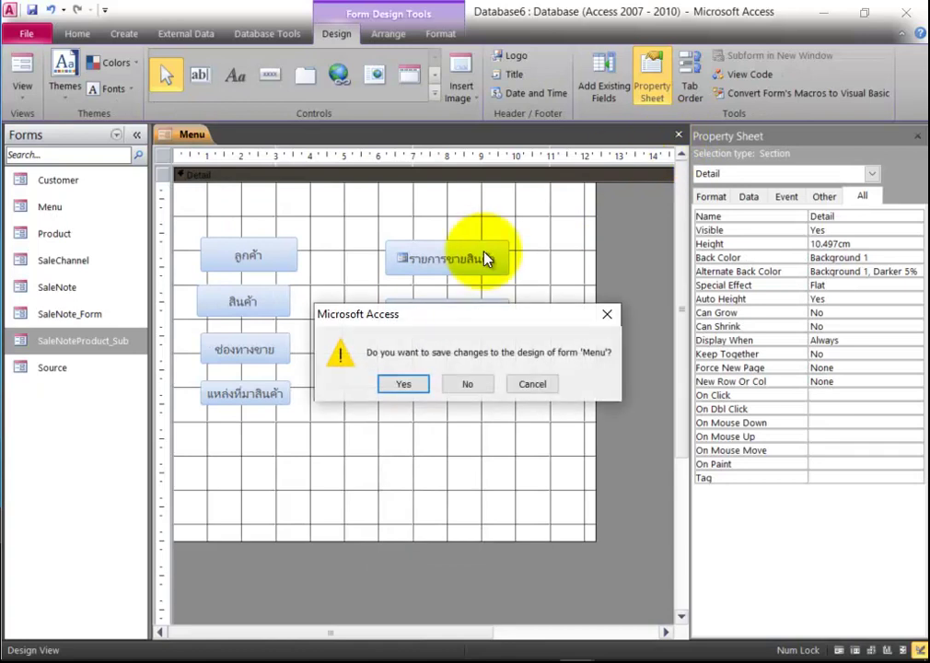
left_click(408, 386)
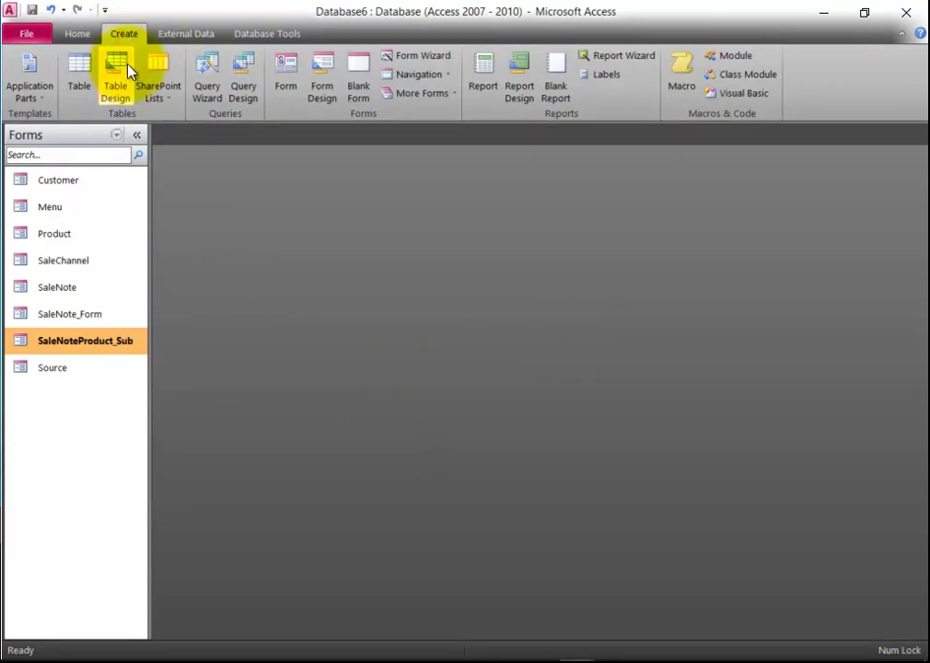
left_click(245, 101)
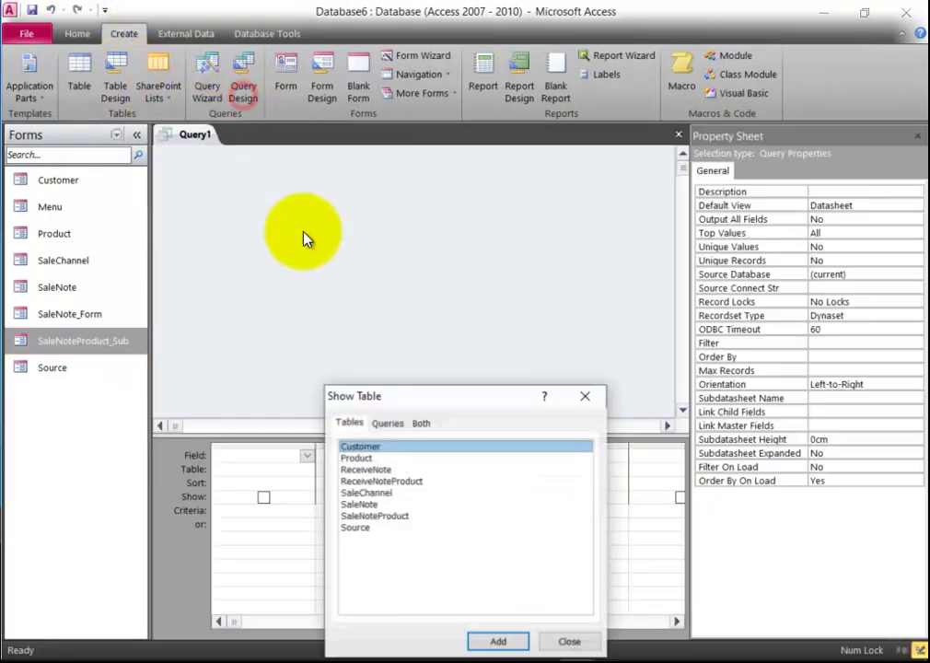
double_click(387, 519)
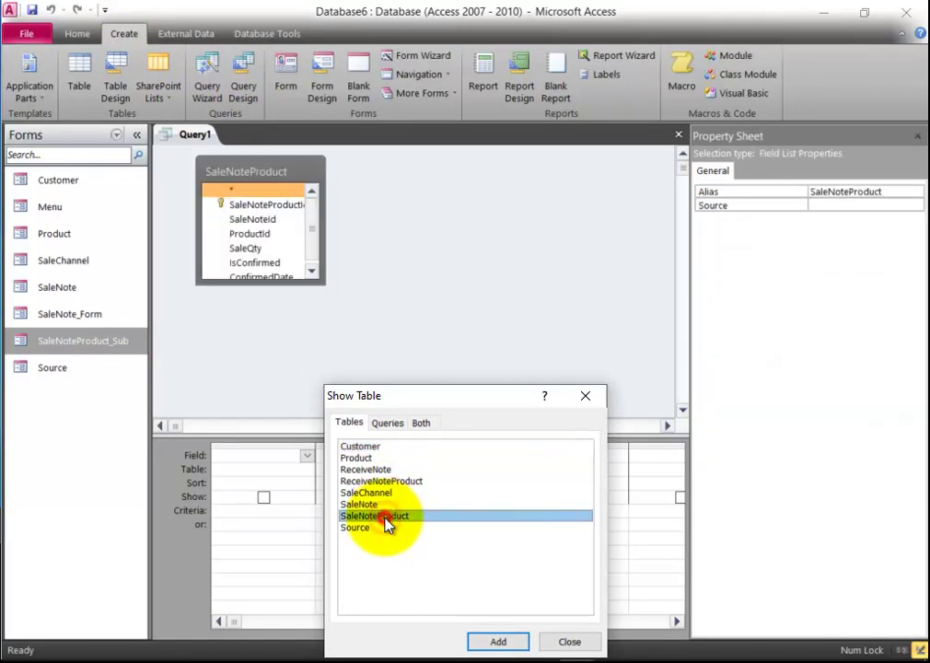
left_click(373, 458)
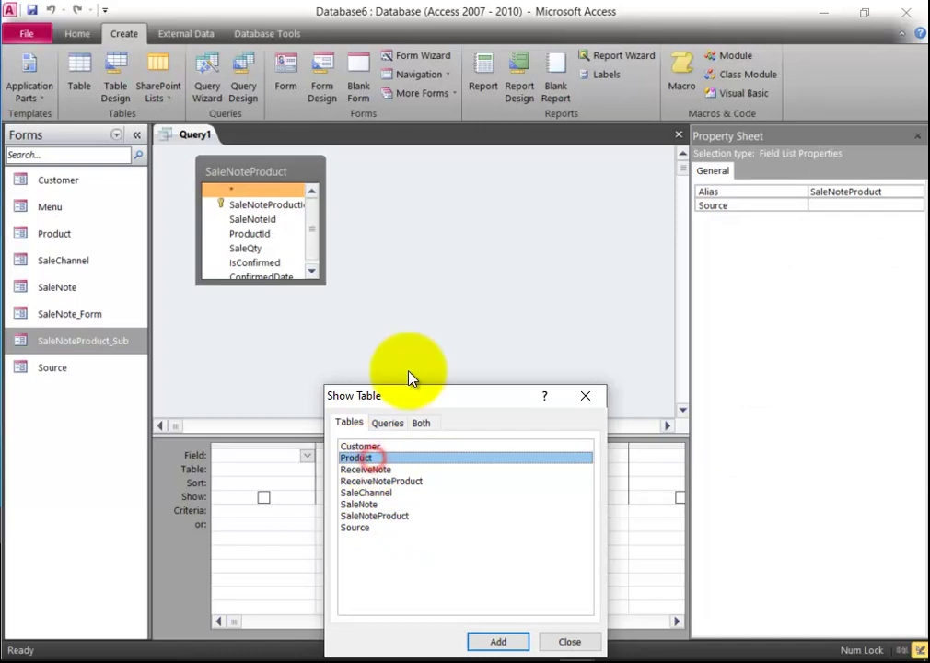
double_click(381, 460)
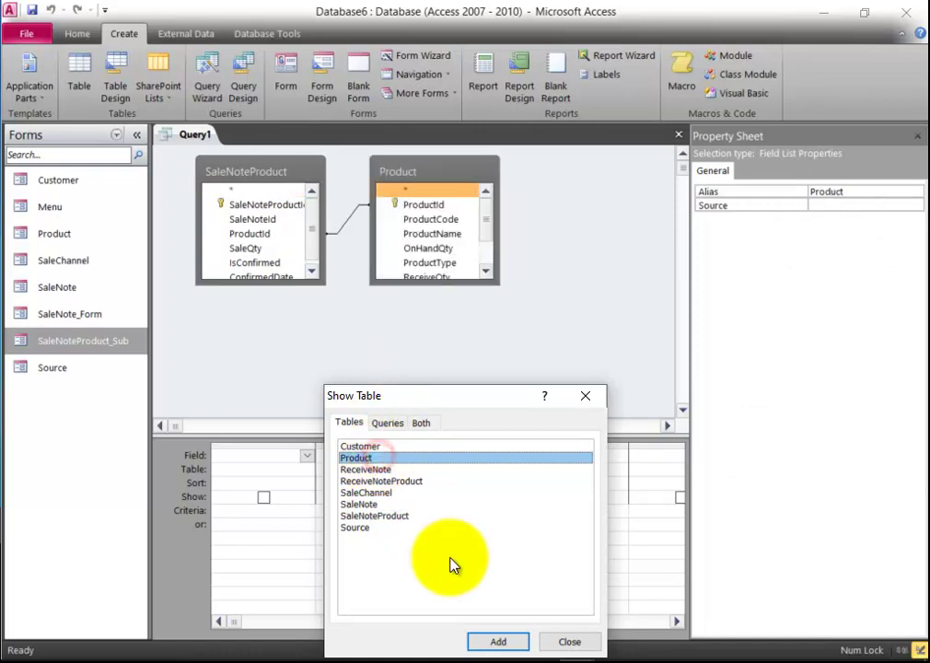
left_click(564, 642)
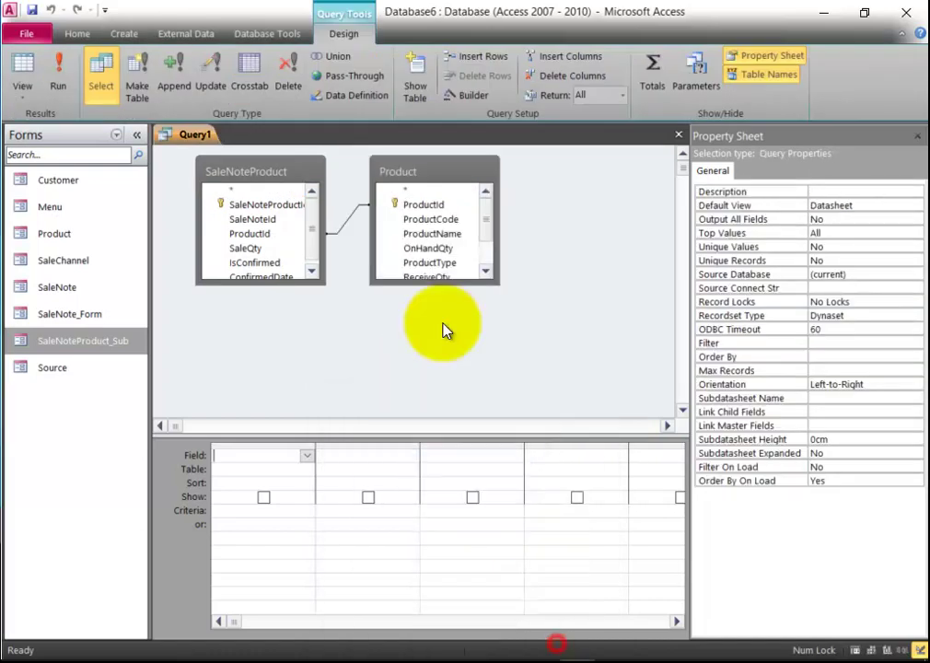
Step: Space the SaleNoteProduct and Product field lists apart and enlarge both so that all their fields show
left_click_drag(461, 178, 507, 176)
left_click_drag(318, 284, 336, 315)
left_click_drag(543, 281, 561, 337)
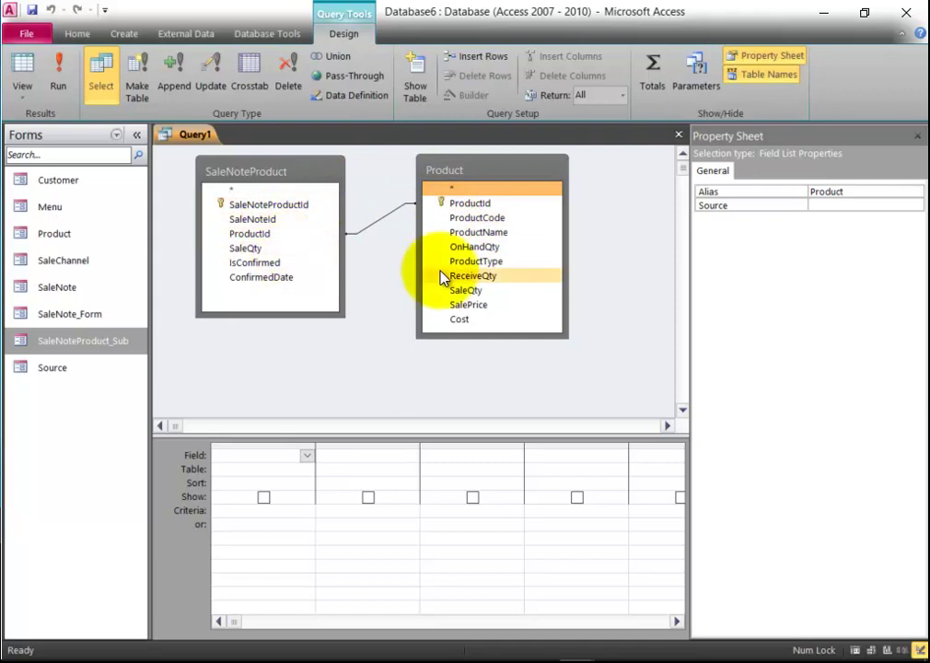
Step: Add OnHandQty from Product and SaleQty and SaleNoteId from SaleNoteProduct to the query's design grid
left_click_drag(483, 247, 241, 455)
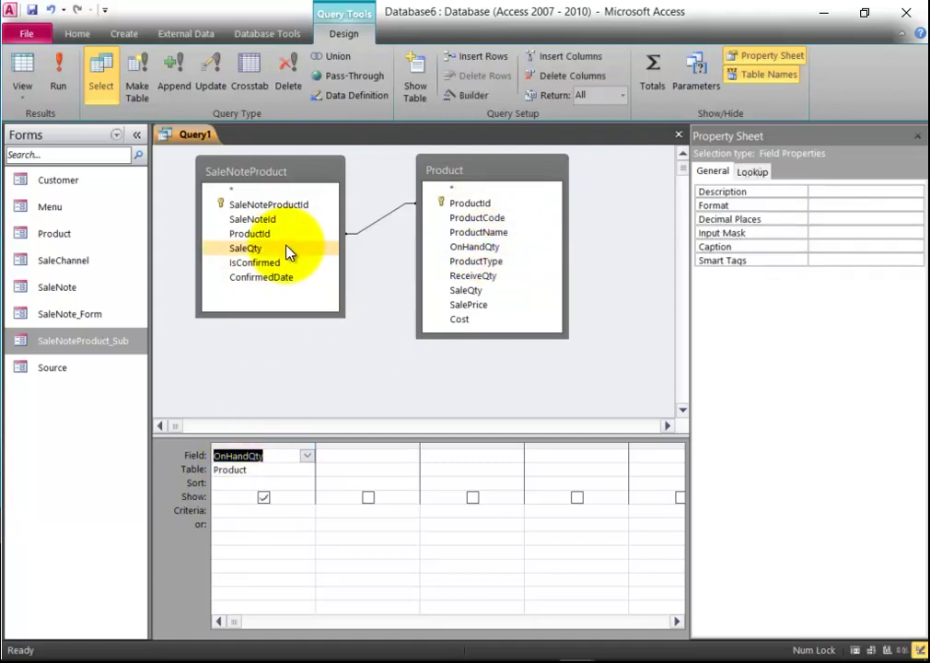
left_click_drag(289, 252, 355, 458)
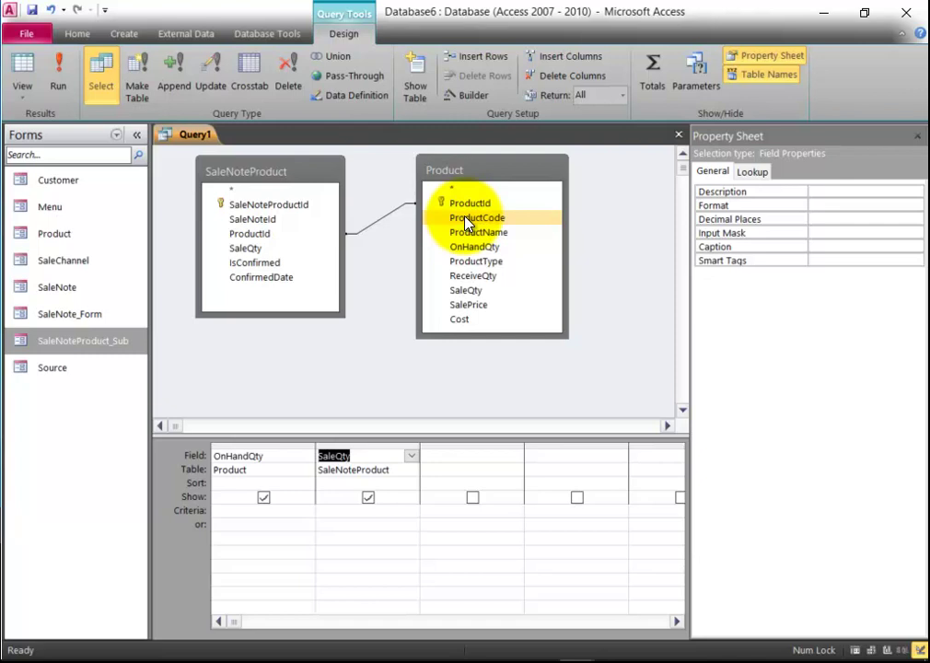
left_click(266, 220)
left_click_drag(266, 221, 434, 498)
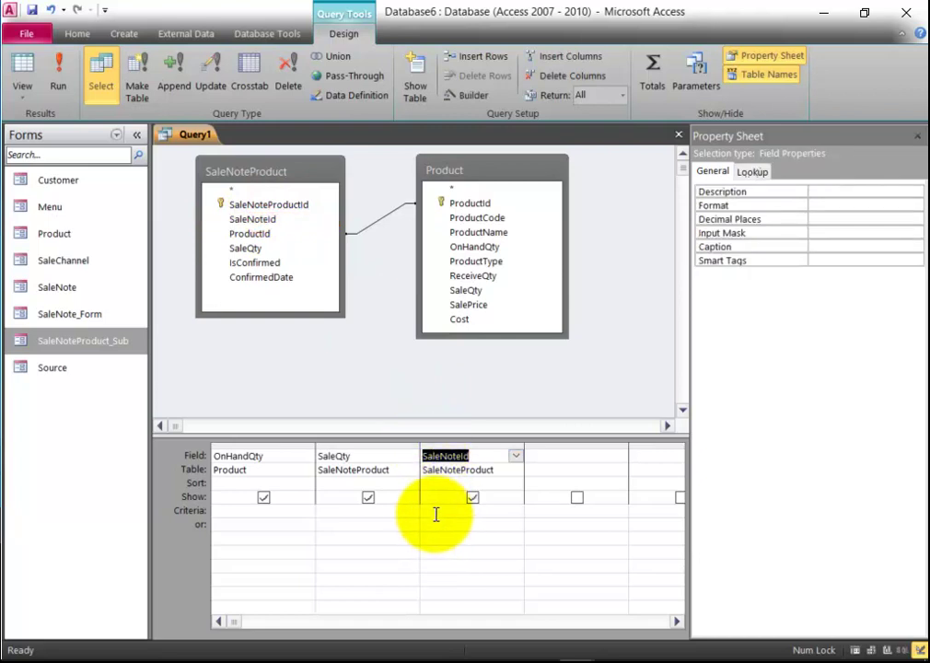
Step: Set the SaleNoteId criterion to 1, preview the query in Datasheet View and return to Design View
left_click(436, 514)
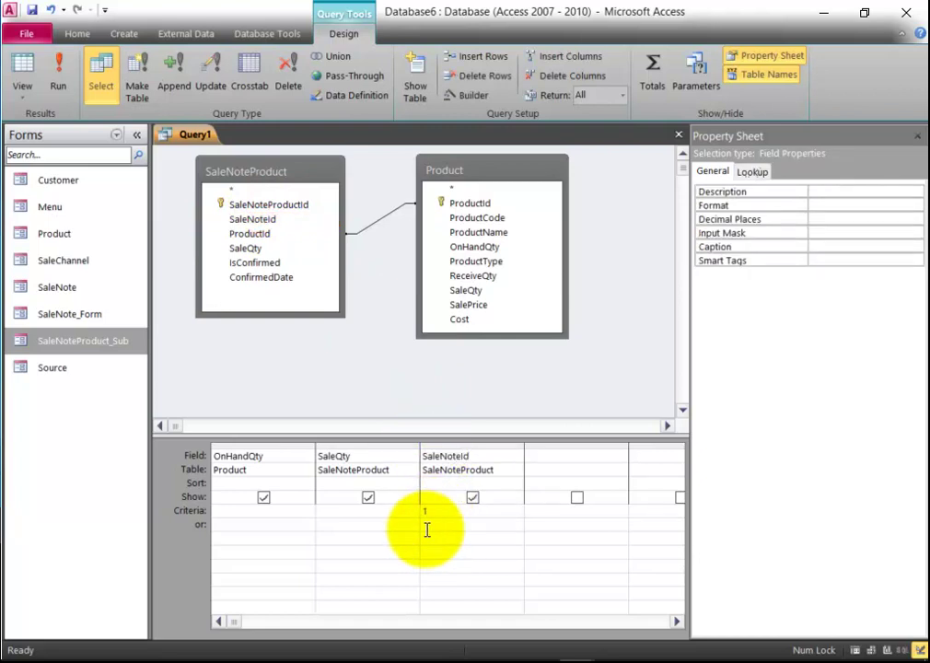
left_click(406, 525)
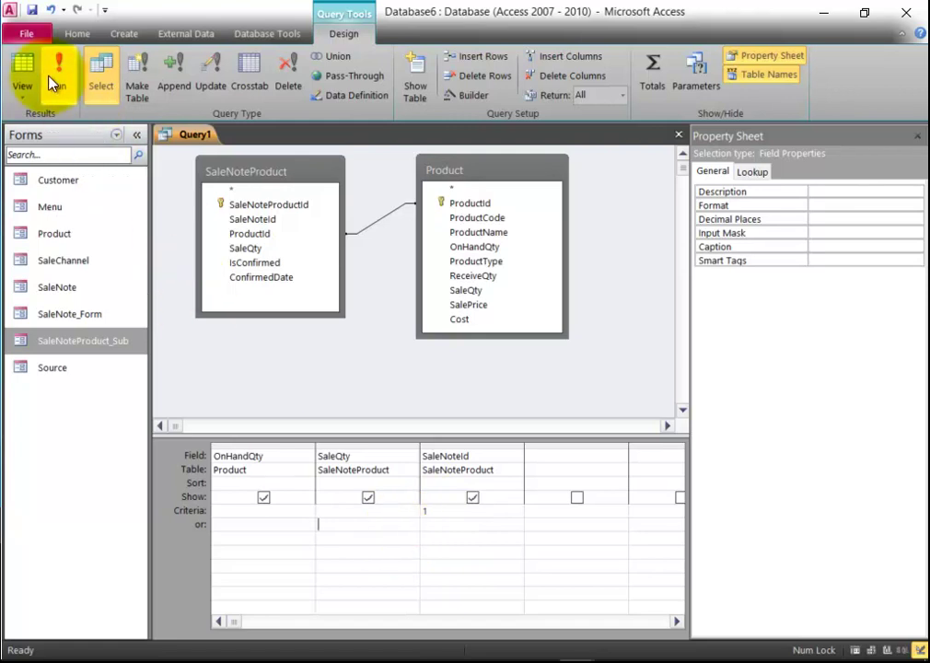
left_click(22, 67)
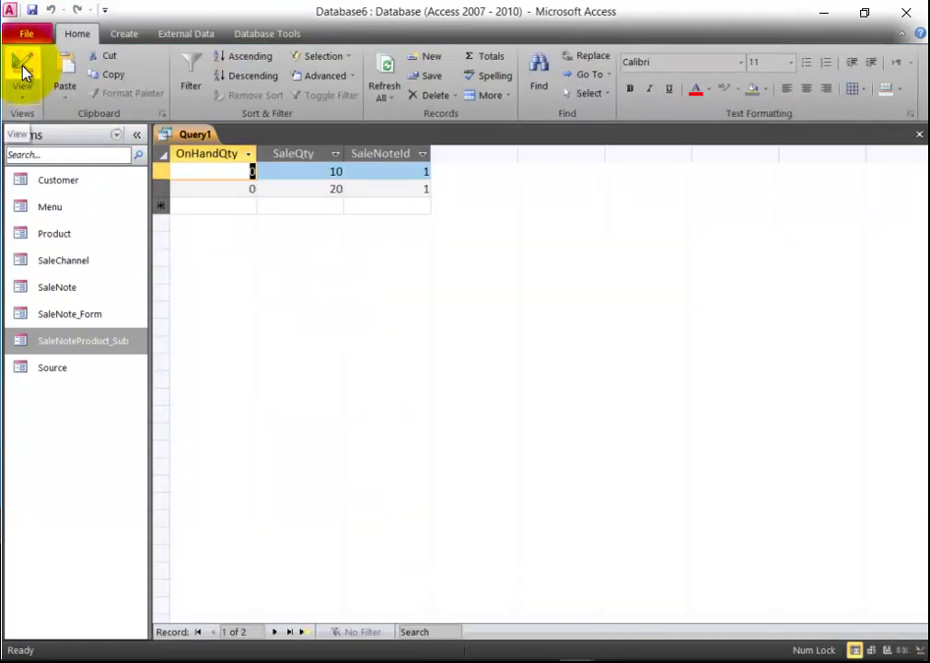
left_click(23, 70)
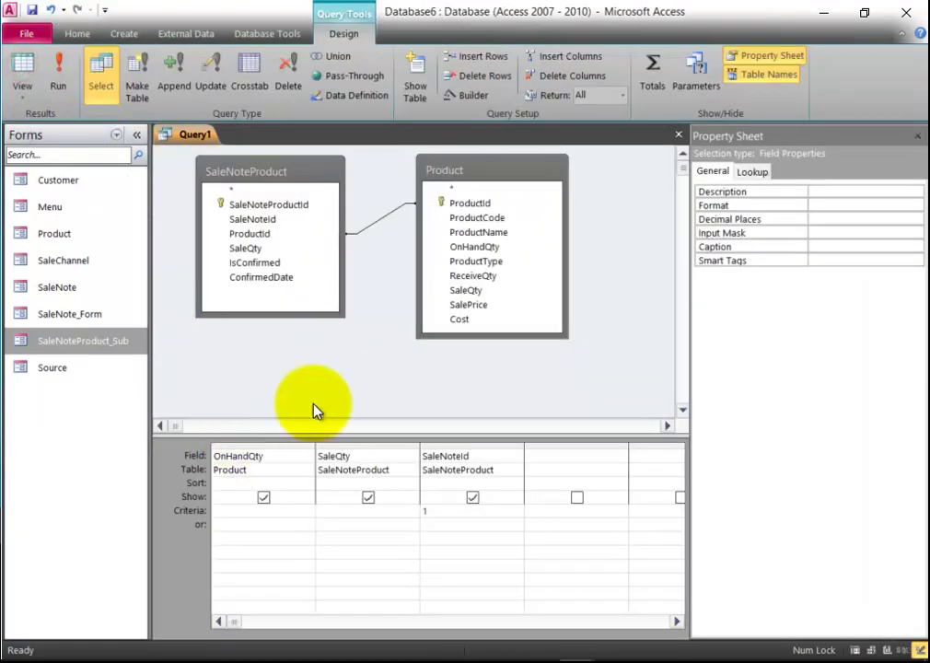
Step: Convert the query to an update query and set OnHandQty's Update To expression to [Product].[OnHandQty]
left_click(208, 85)
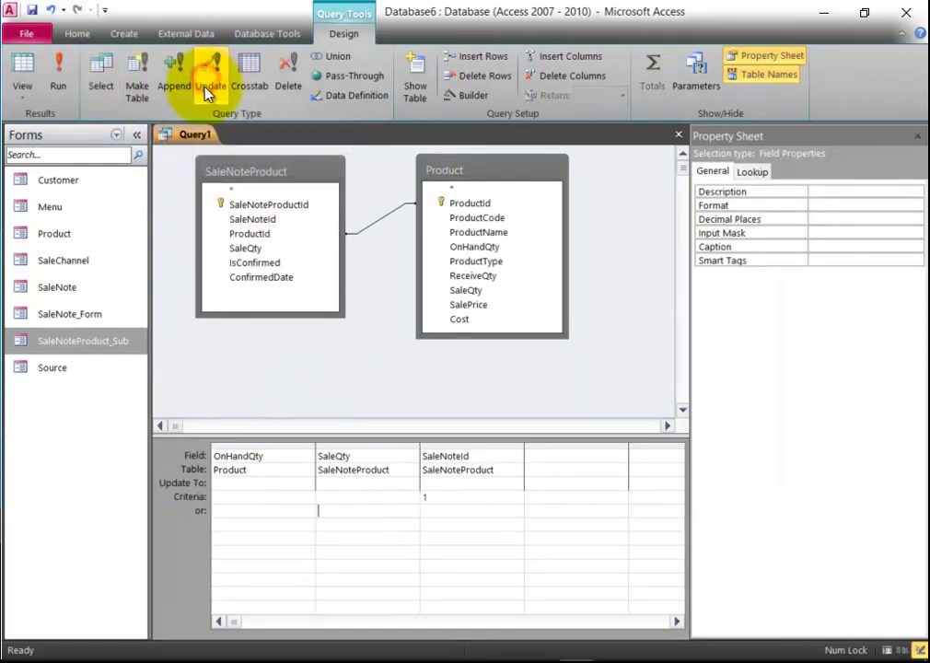
double_click(261, 472)
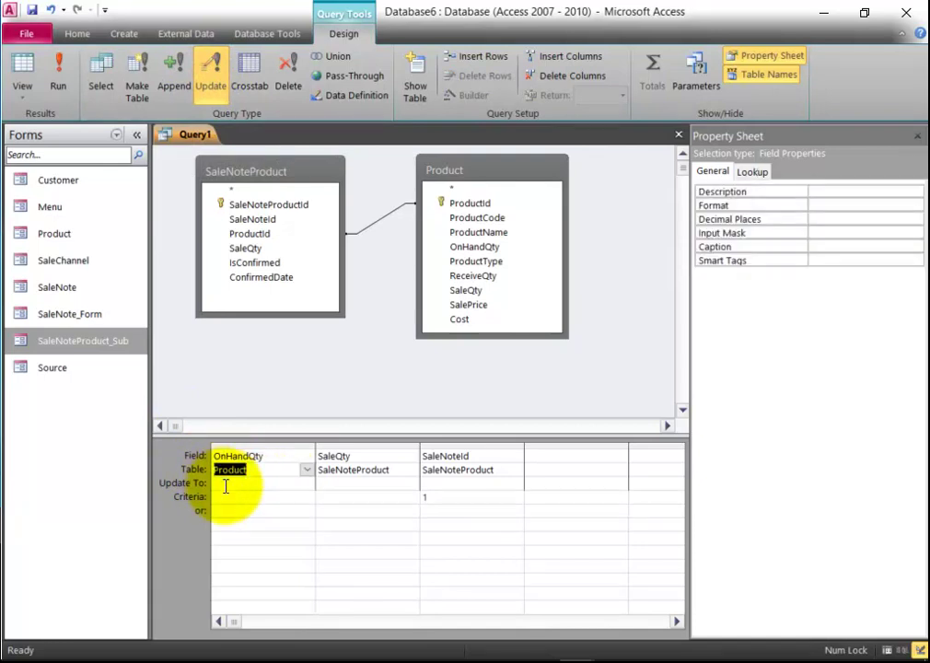
right_click(226, 485)
left_click(258, 579)
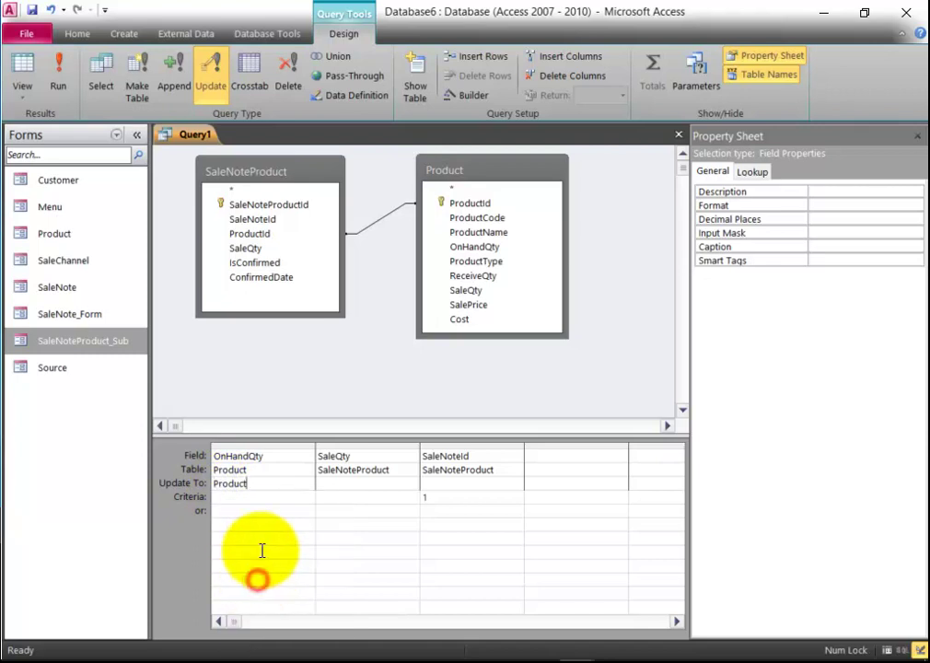
type(".o")
key("Tab")
Step: Widen the OnHandQty column and append +SaleNoteProduct.[SaleQty] to its Update To expression, reusing the copied table name
left_click(398, 473)
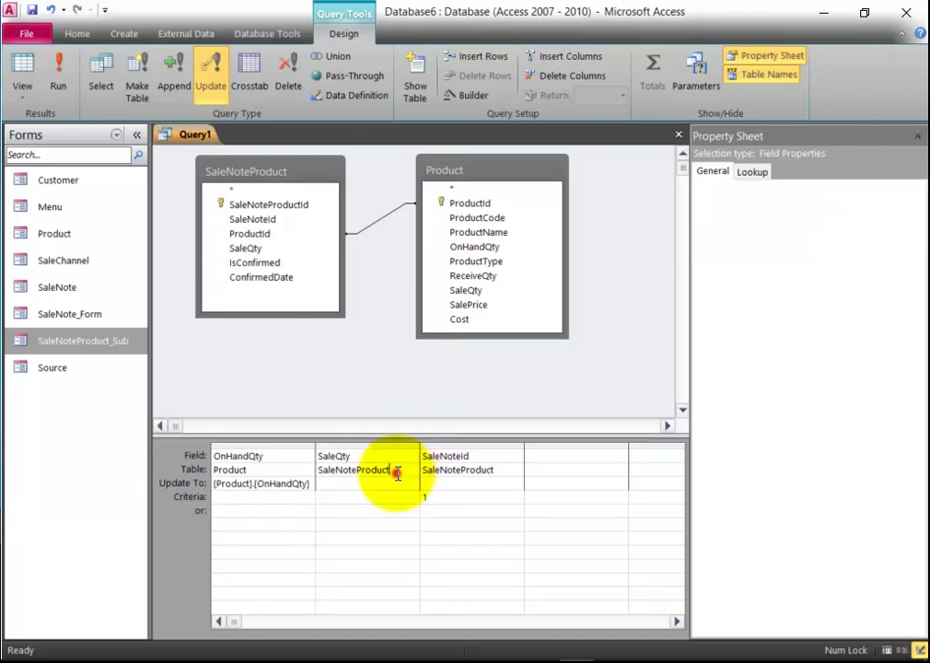
left_click(398, 473)
right_click(334, 479)
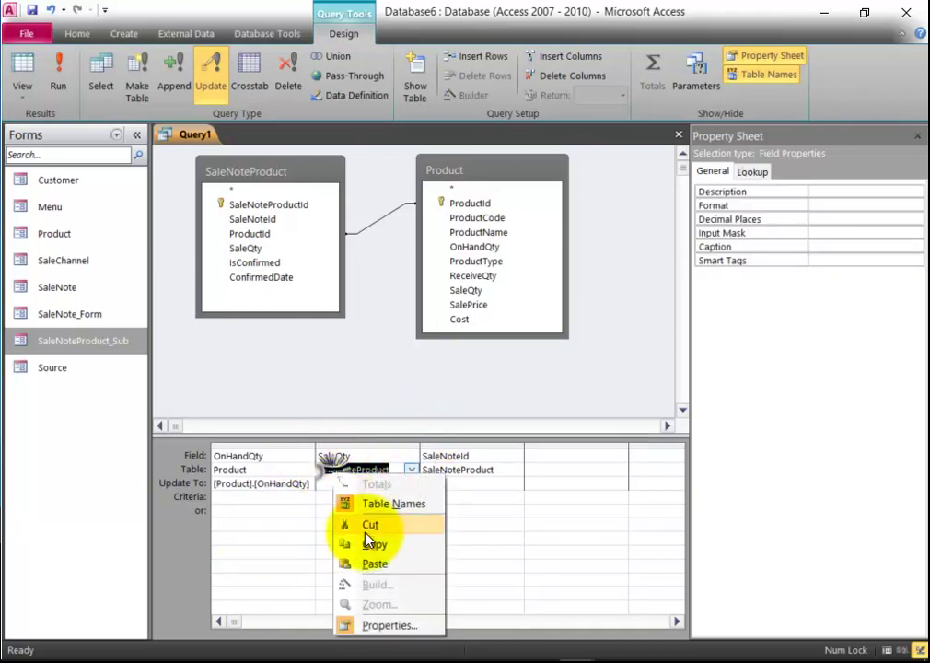
left_click(380, 544)
left_click_drag(315, 447, 387, 459)
left_click(335, 481)
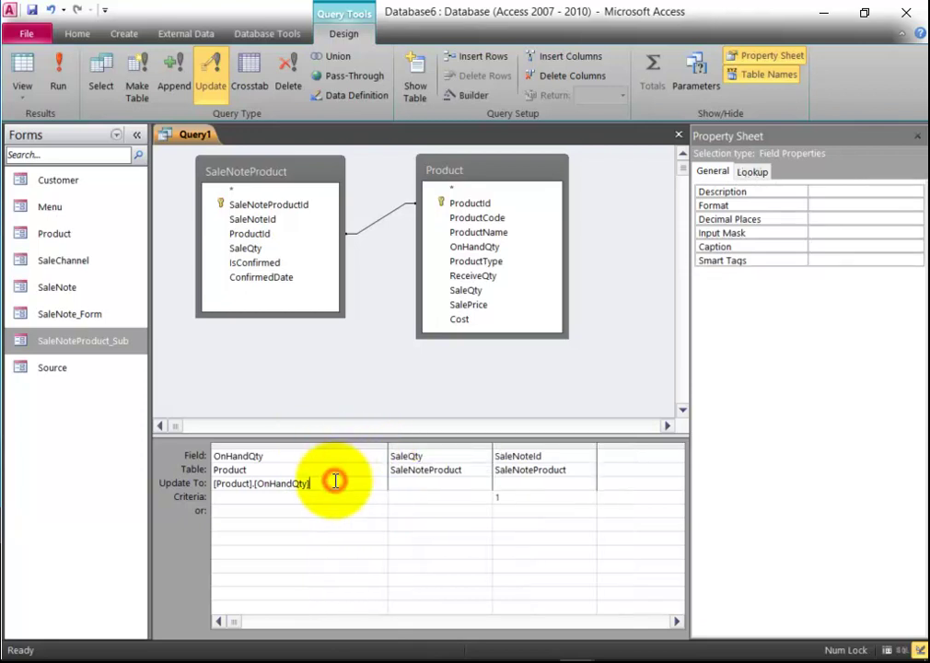
right_click(335, 481)
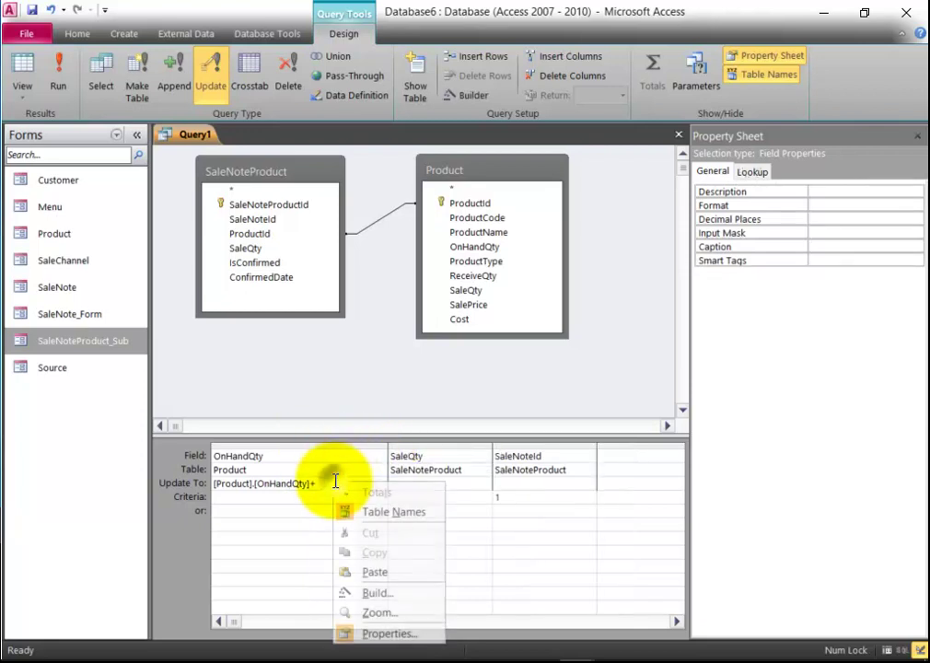
left_click(381, 568)
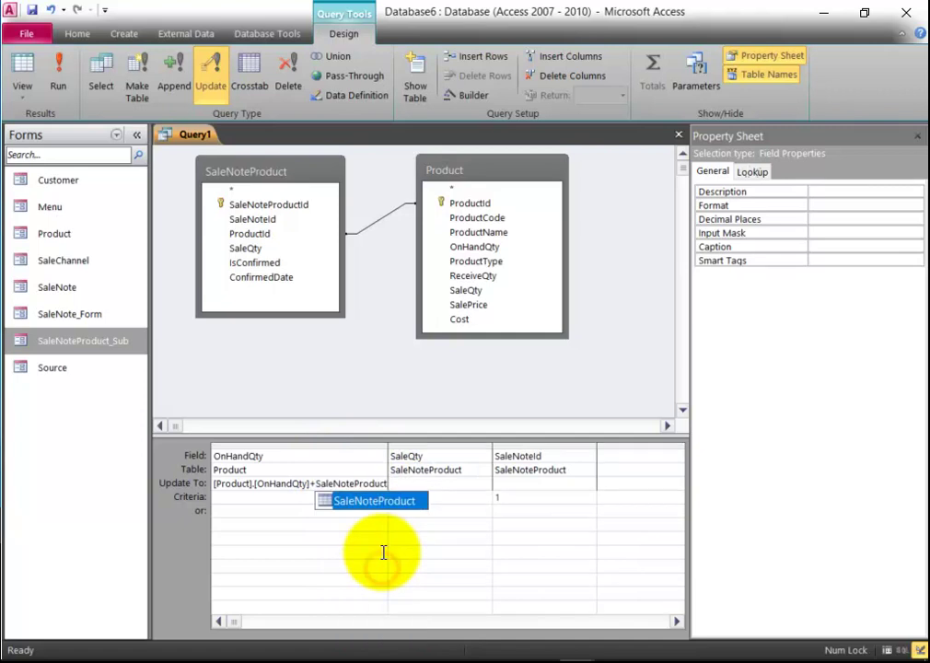
type(".")
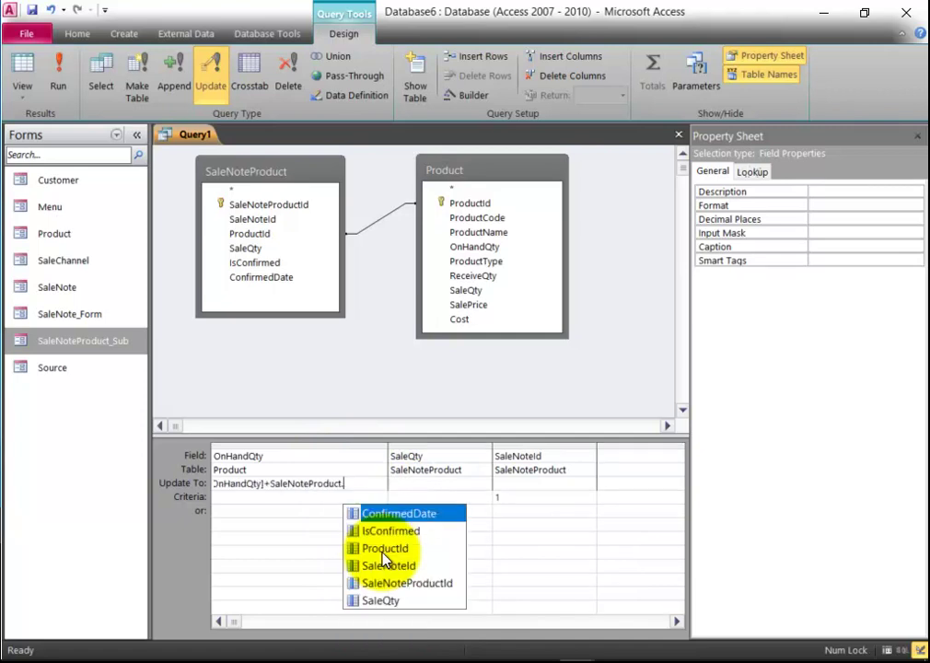
key("Down")
key("Down")
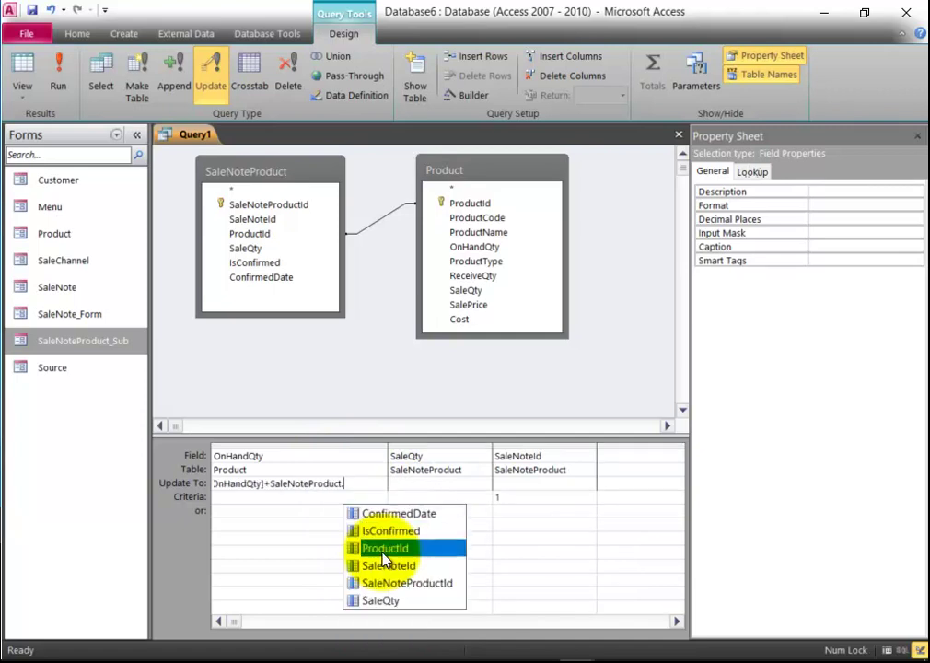
key("Down")
key("Down")
key("Down")
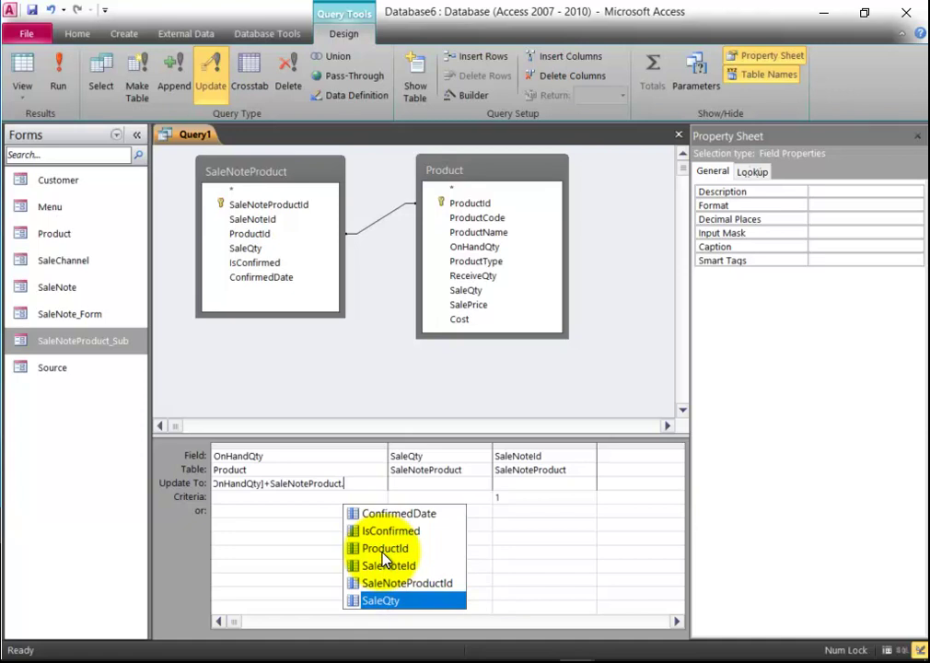
key("Return")
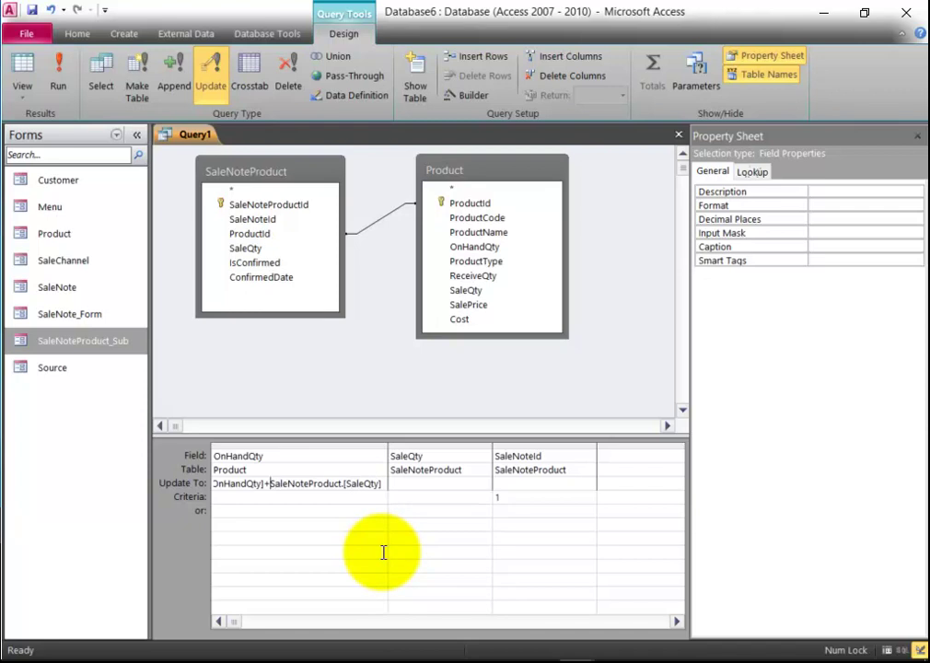
Step: Replace the plus with a minus in the OnHandQty update expression and widen the column to fit the whole expression
key("Delete")
type("-")
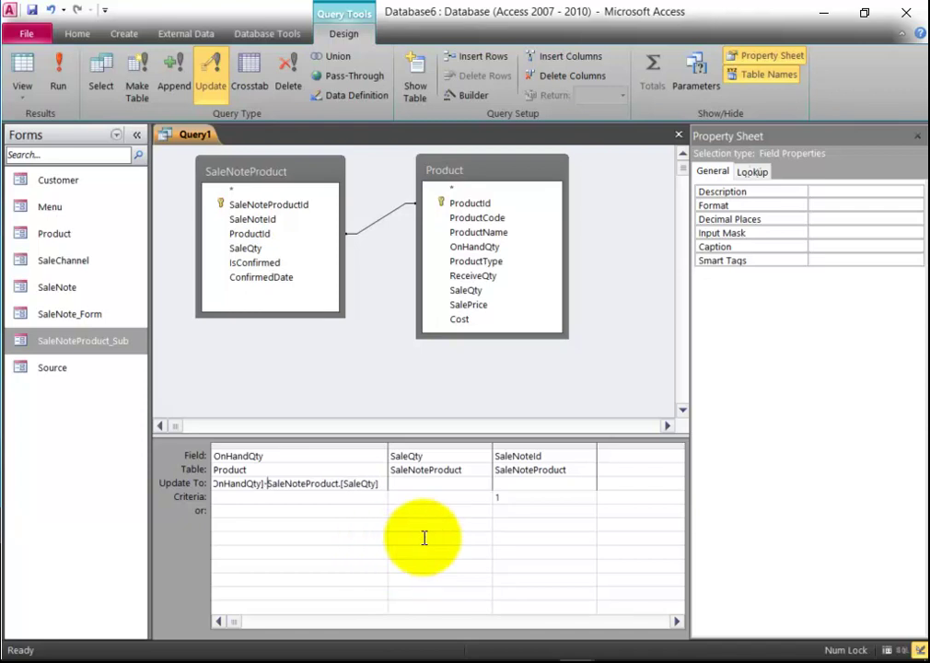
left_click(425, 529)
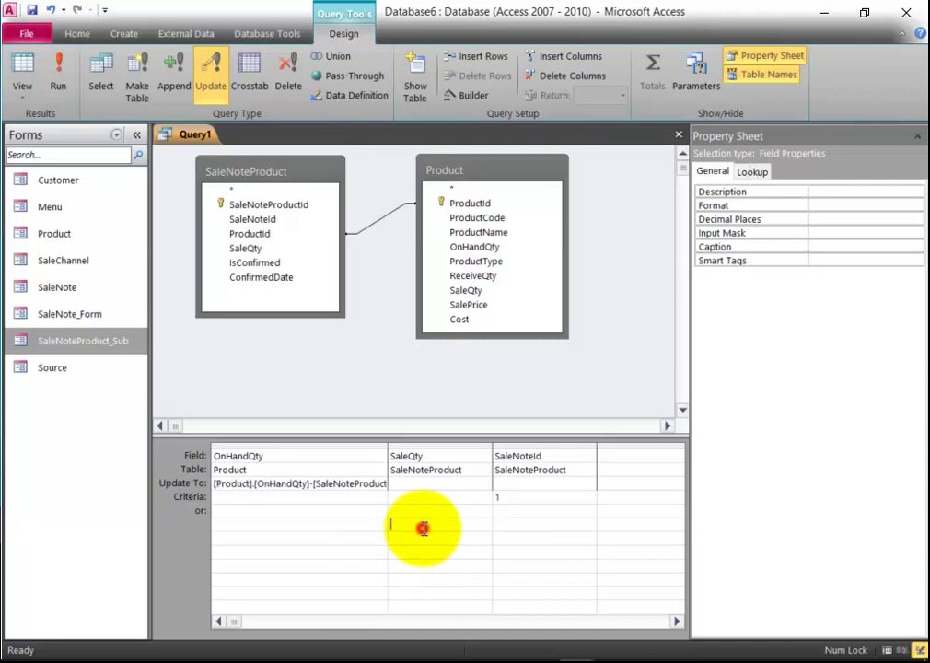
left_click_drag(387, 444, 456, 456)
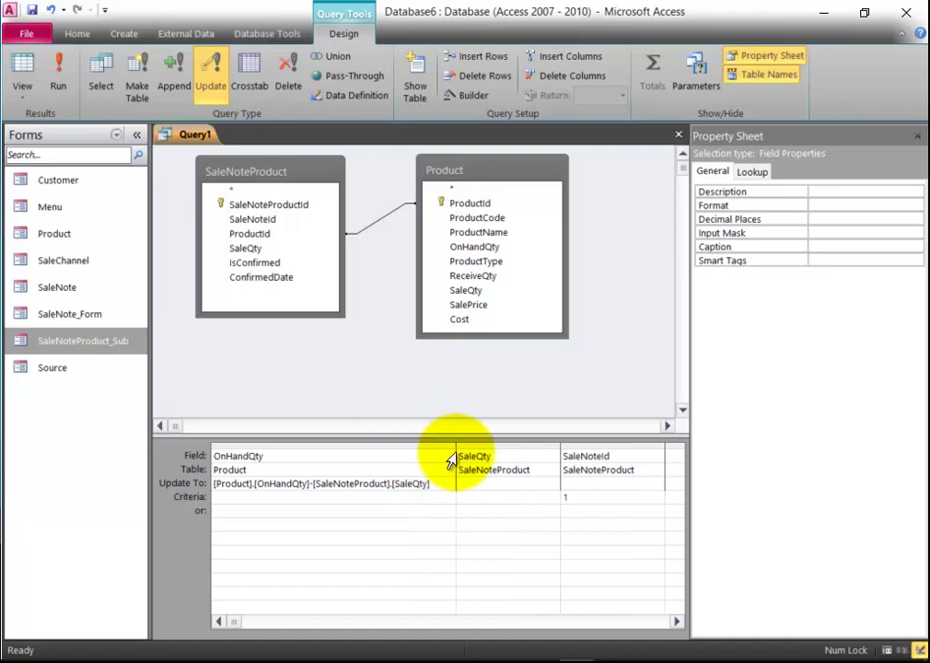
Step: Remove the SaleQty column from the update query's design grid
left_click(490, 444)
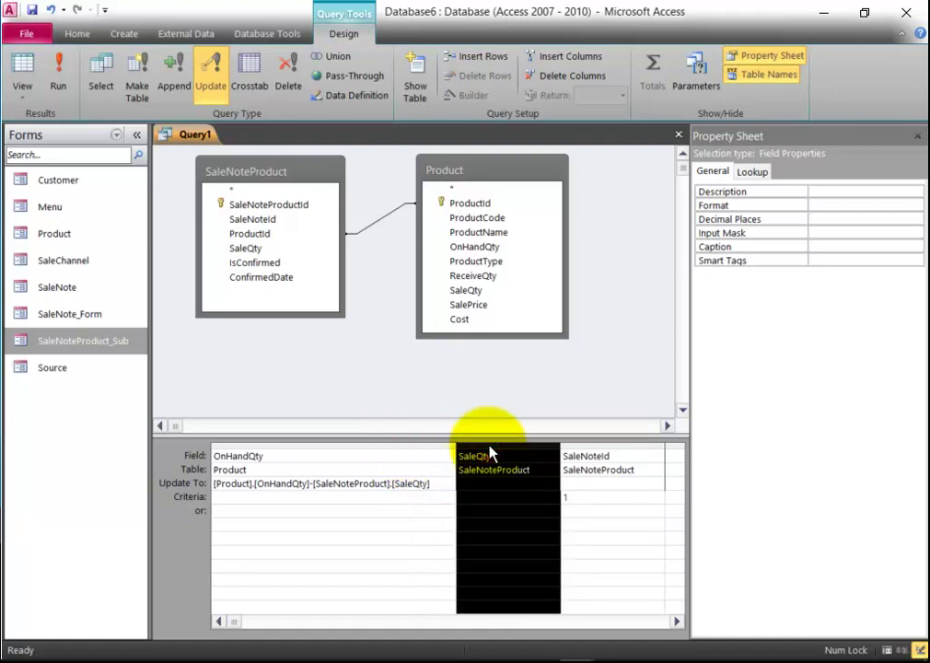
key("Delete")
left_click(426, 514)
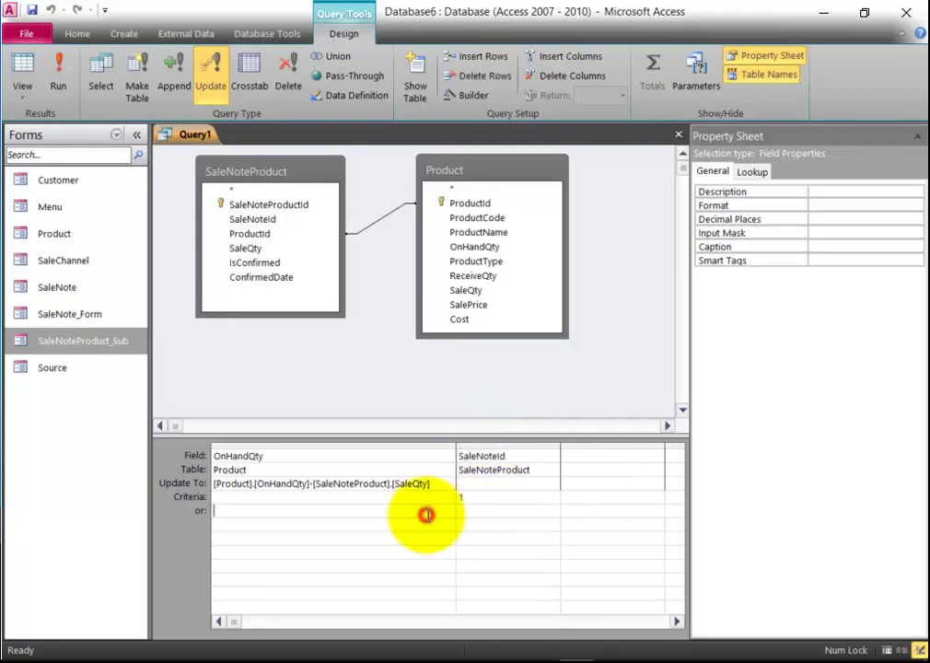
Step: Switch the update query to SQL View to examine its generated UPDATE statement
left_click(27, 88)
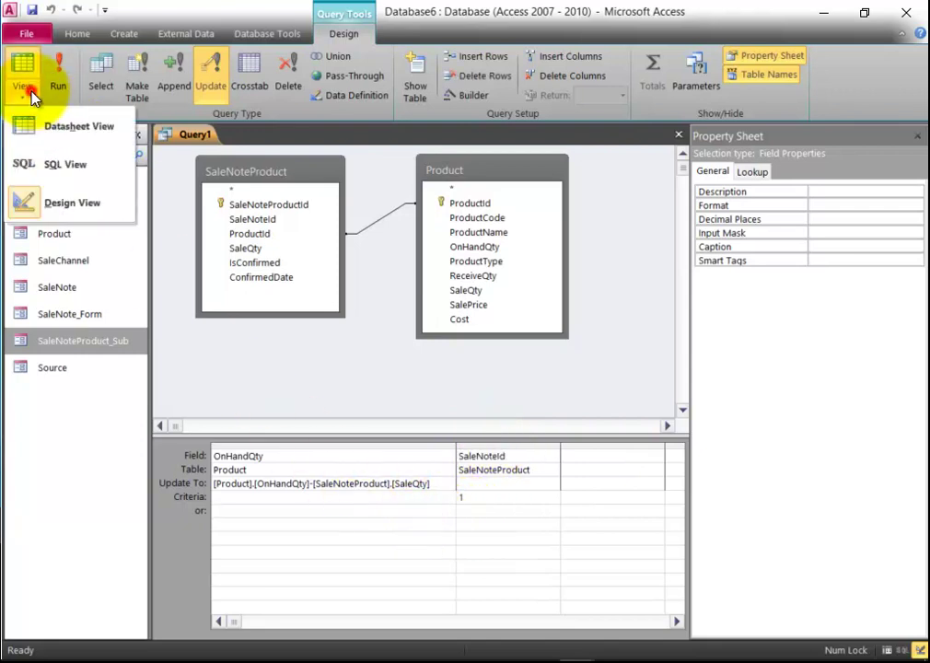
left_click(33, 164)
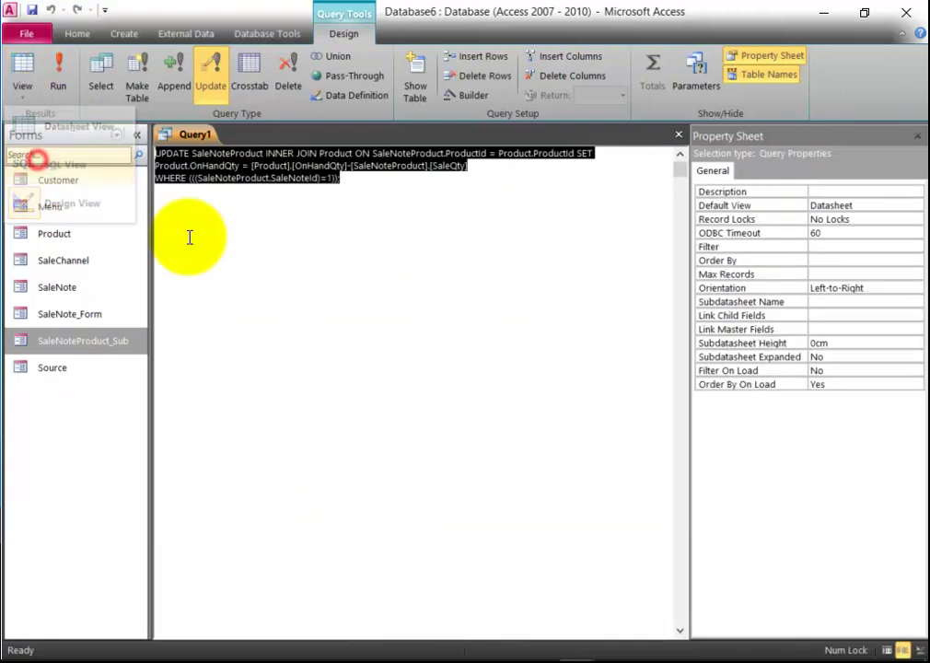
left_click(346, 274)
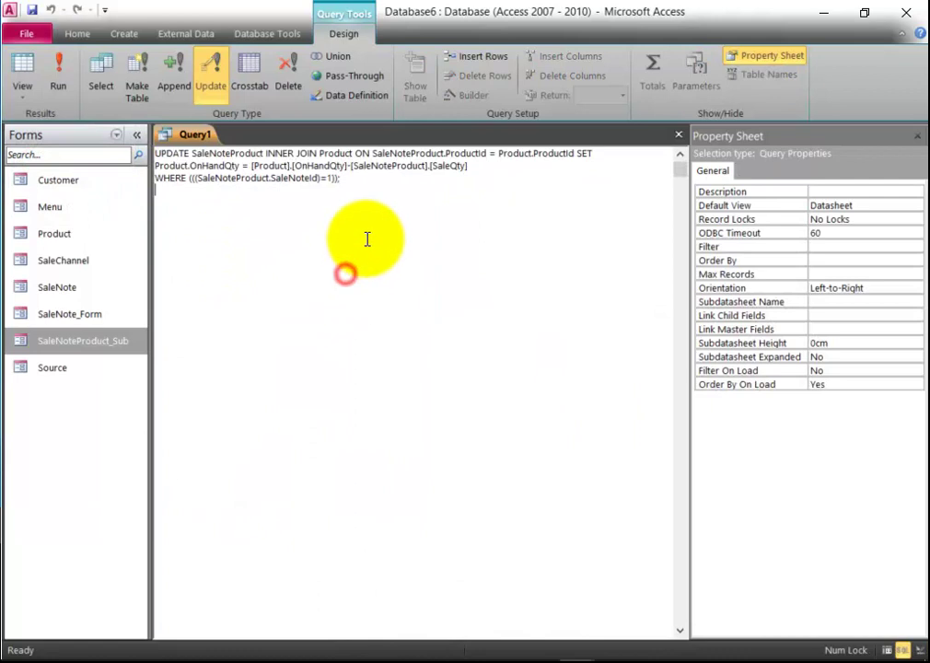
Step: Close the update query and save it as Q_SaleNoteConfirmed
left_click(360, 179)
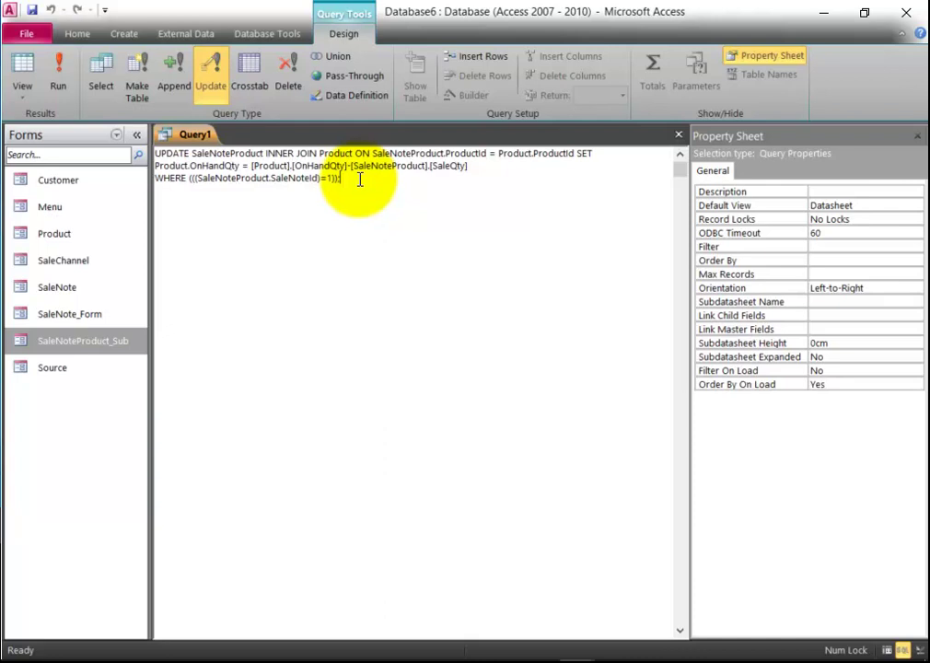
left_click_drag(360, 179, 153, 153)
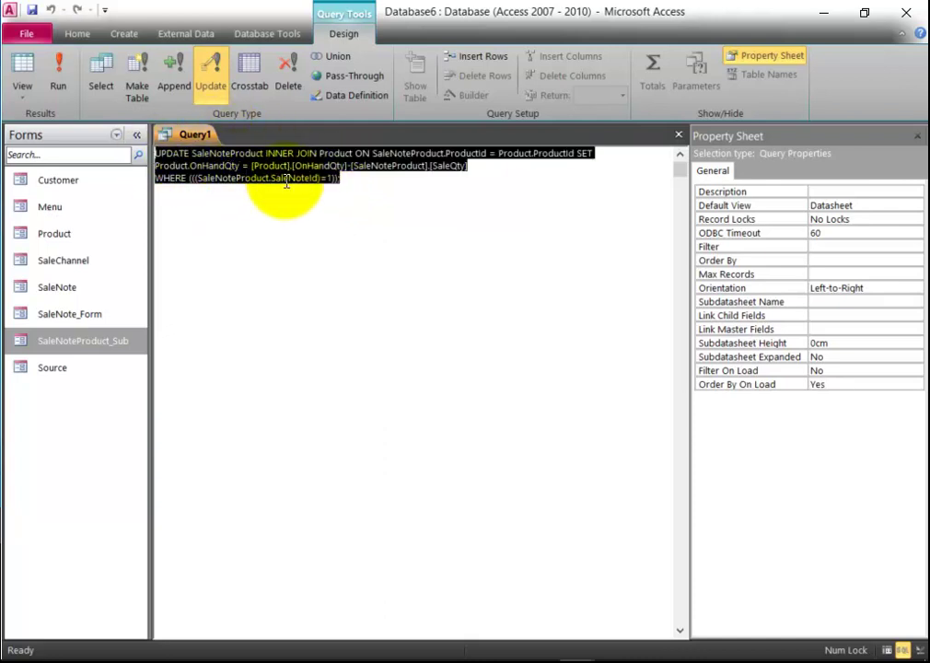
left_click(679, 136)
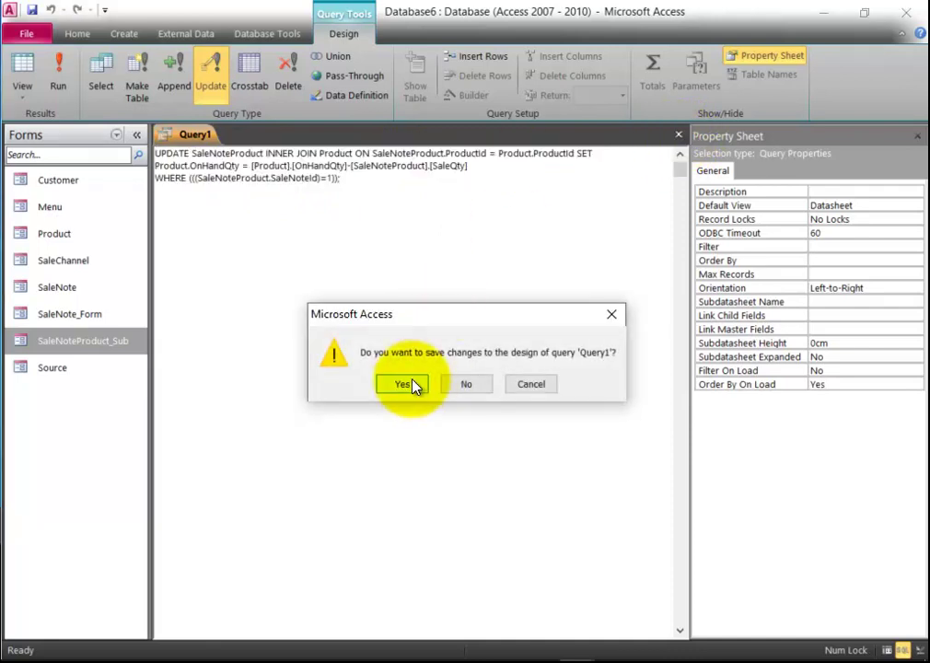
left_click(403, 384)
type("Q_San")
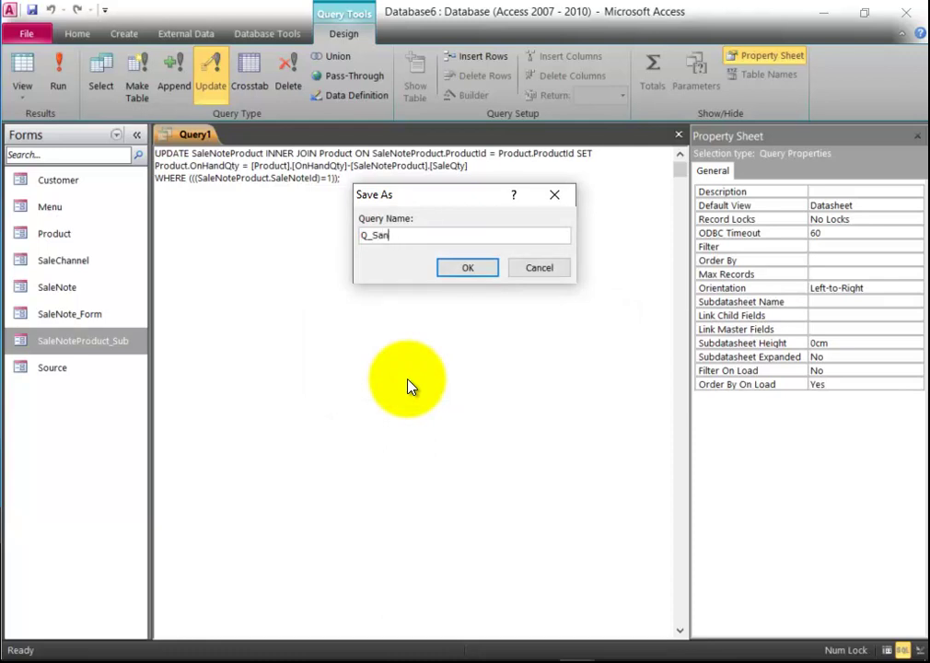
key("BackSpace")
type("leNoteConfirmed")
key("Return")
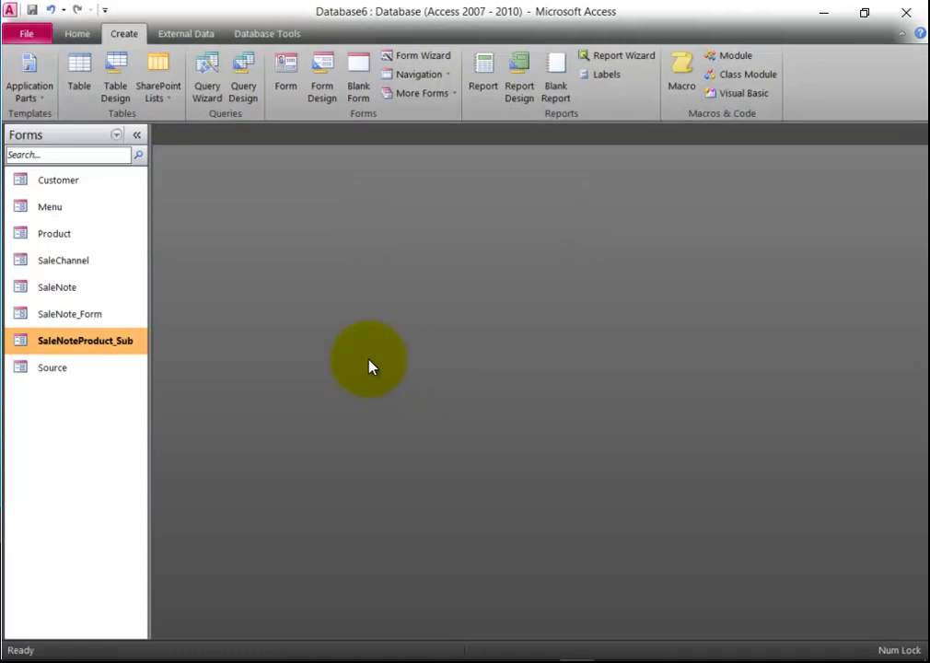
Step: List the database's queries and start a new query design on the SaleNote table, enlarging its field list to show more fields
left_click(95, 134)
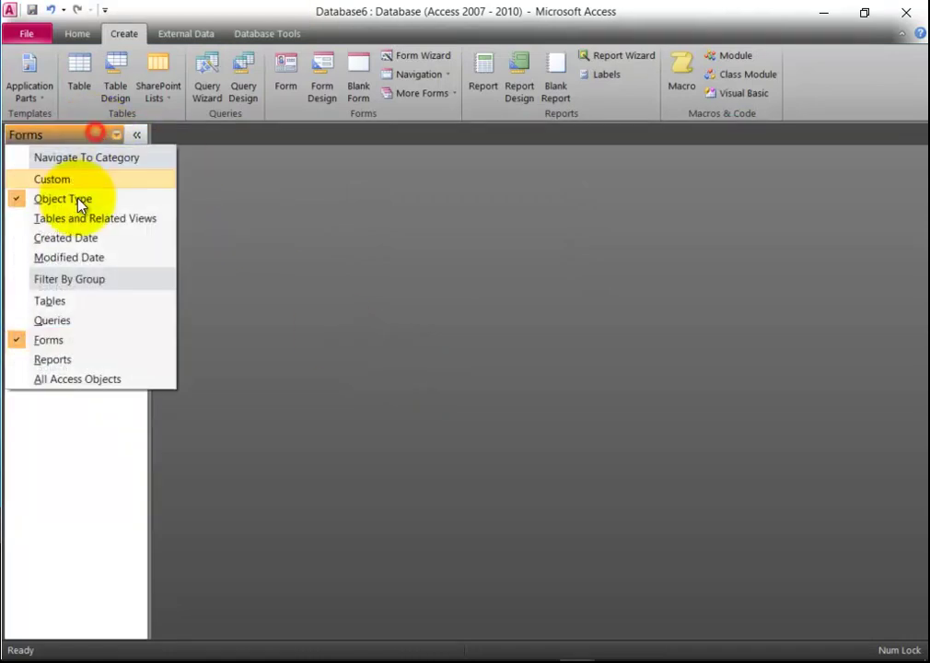
left_click(57, 320)
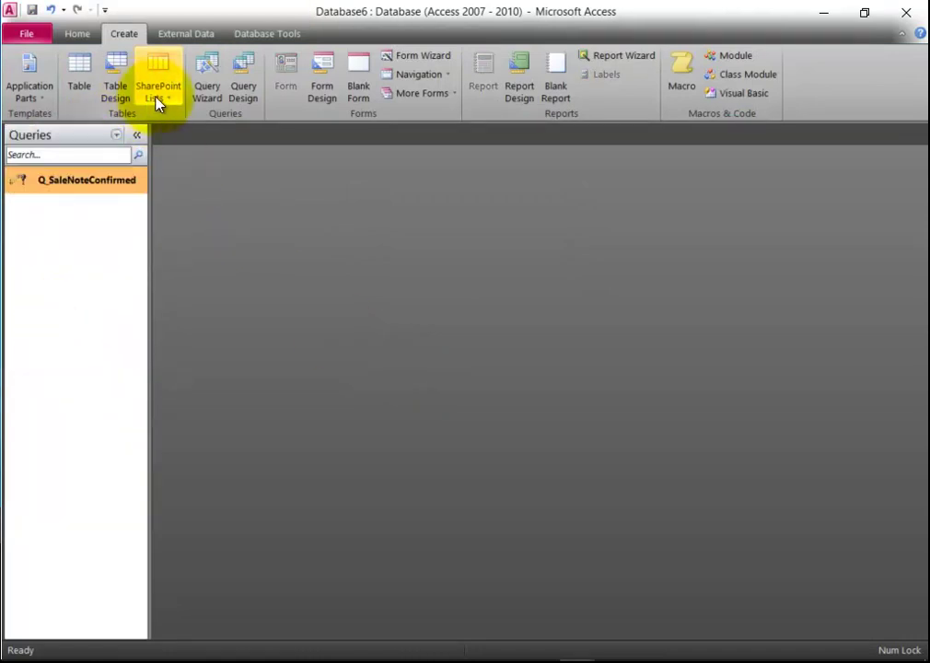
left_click(250, 93)
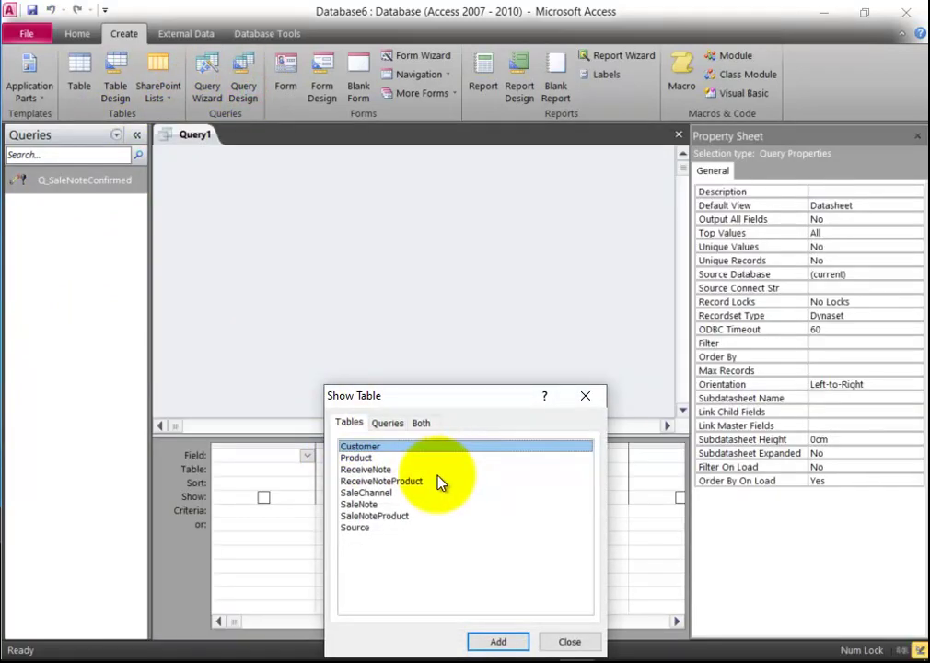
left_click(378, 506)
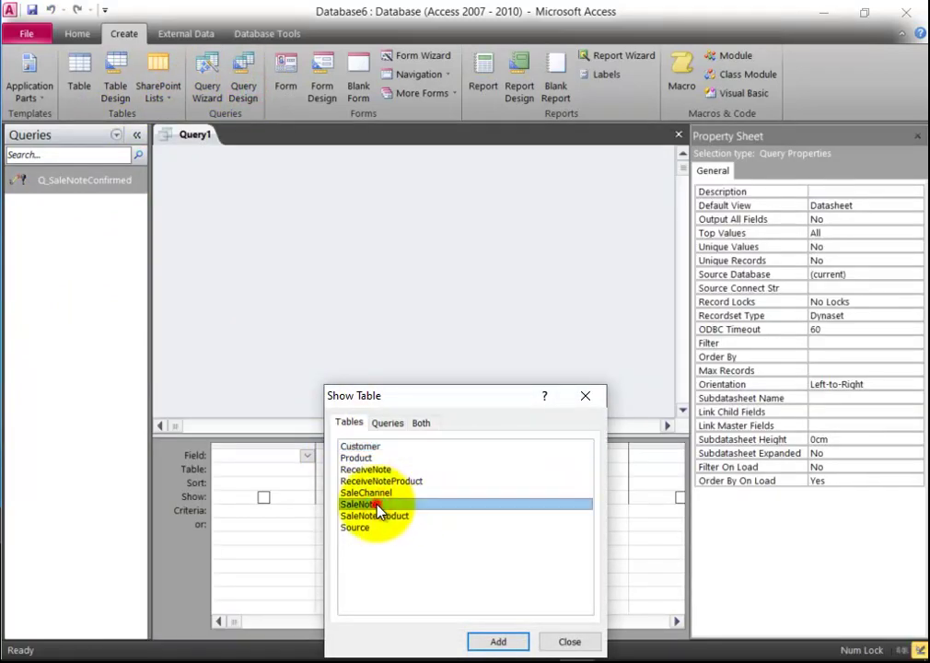
double_click(378, 505)
left_click(586, 398)
left_click_drag(318, 282, 356, 314)
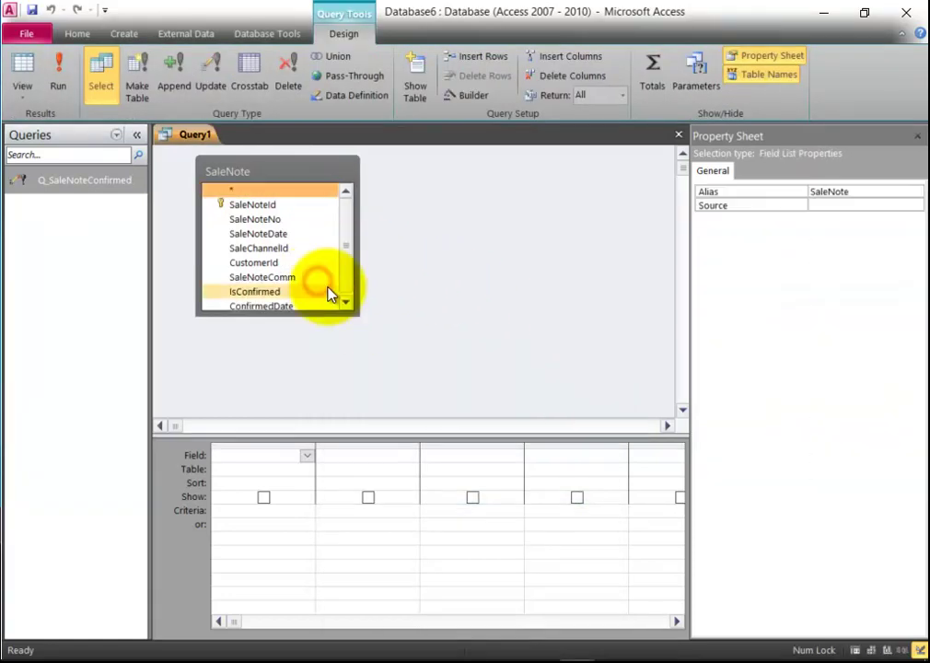
Step: Add SaleNoteId to the SaleNote query with criteria 1 and convert it to a delete query
left_click(289, 210)
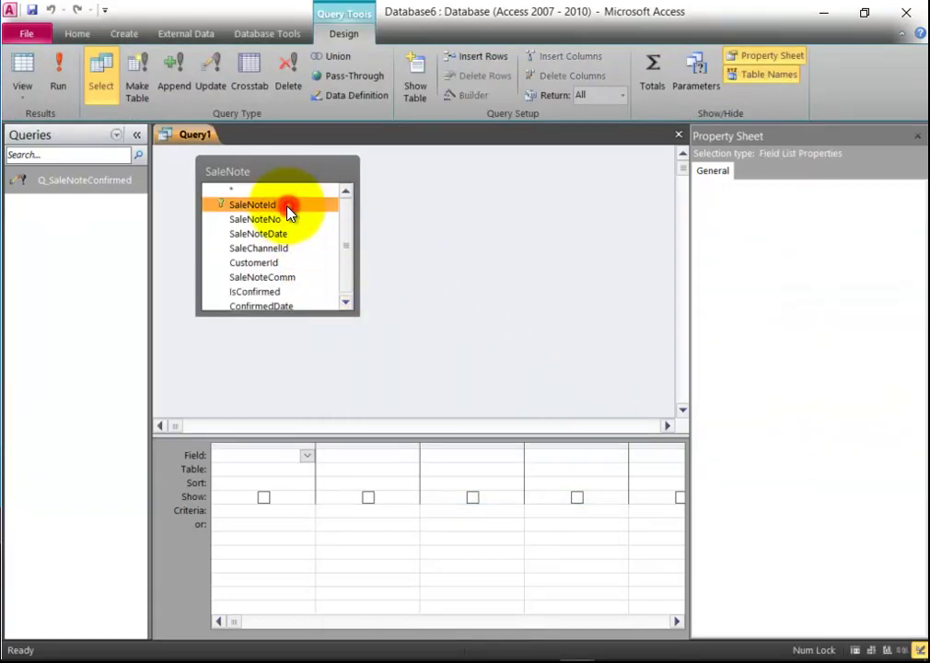
double_click(289, 206)
left_click(229, 517)
type("1")
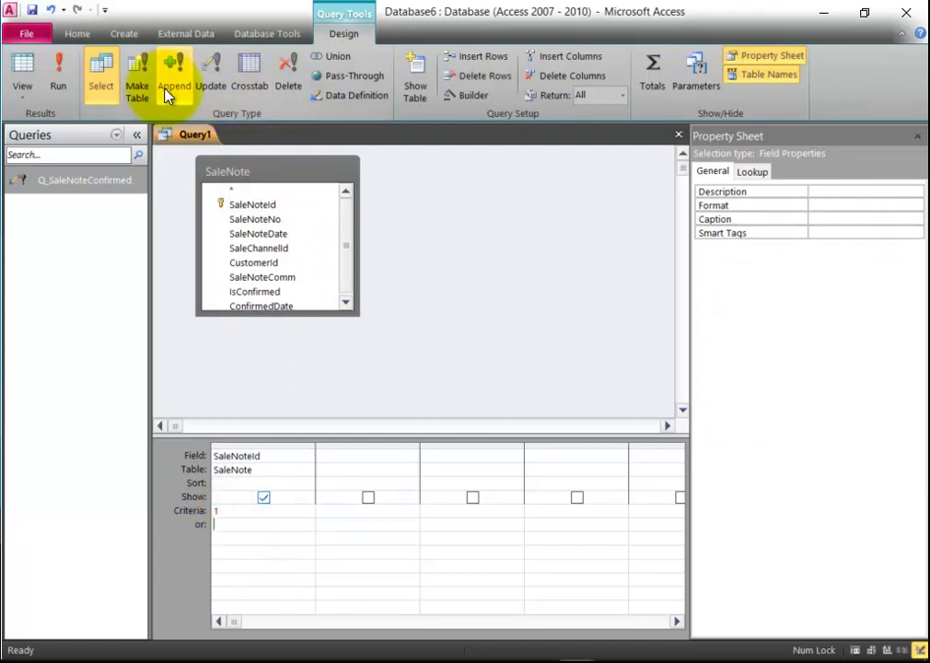
left_click(286, 87)
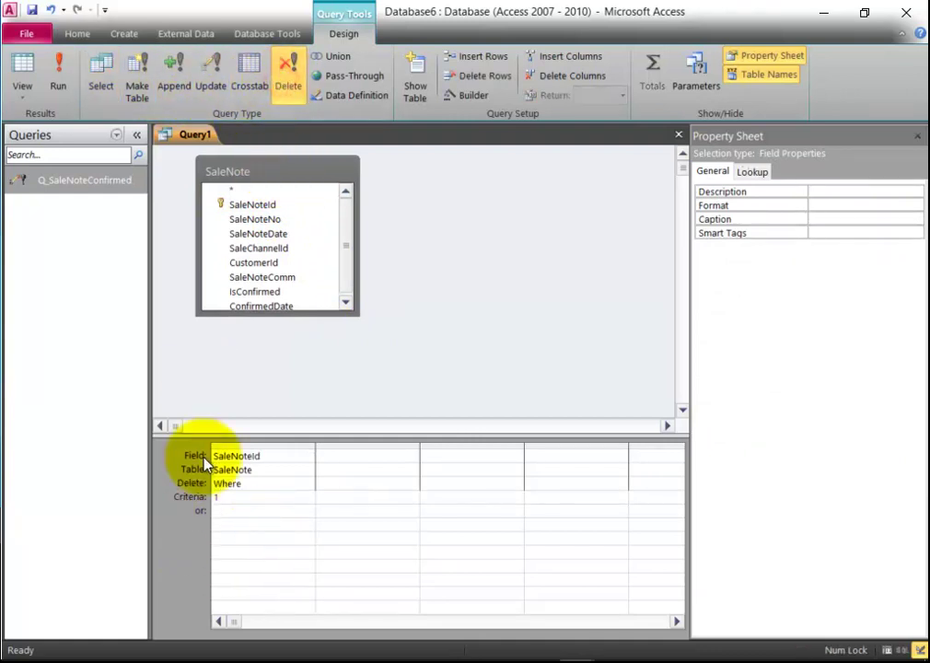
Step: Close the SaleNote delete query and save it as Q_DeleteSaleNote
right_click(195, 143)
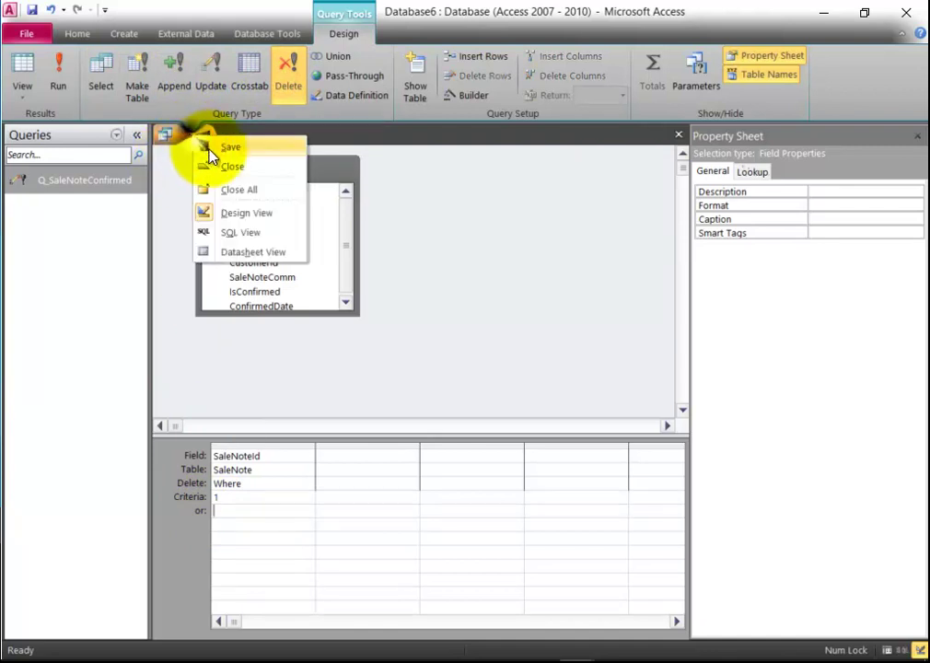
left_click(220, 169)
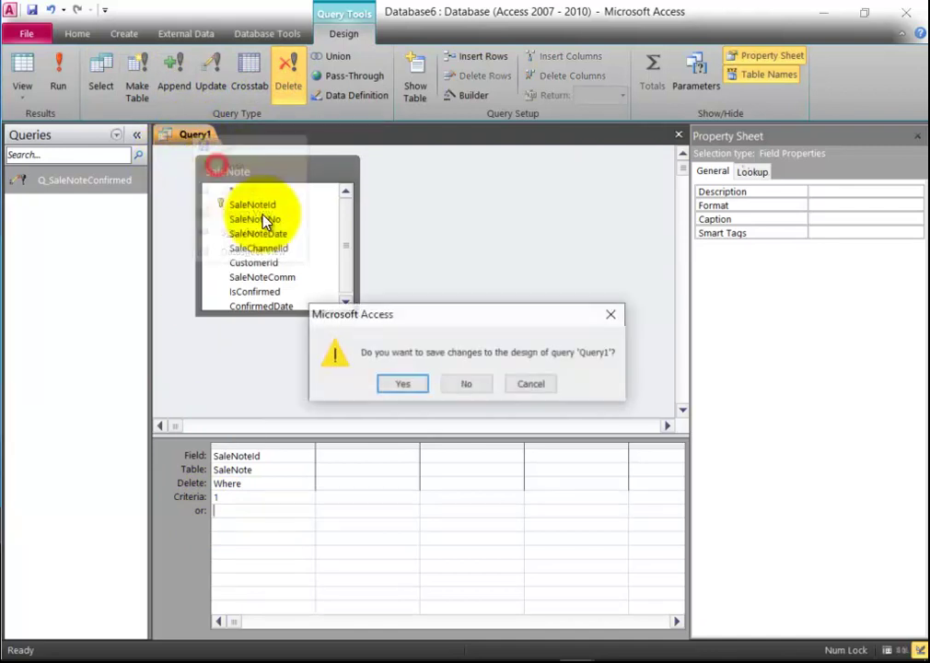
left_click(404, 386)
type("Q")
type("_Se")
key("BackSpace")
key("BackSpace")
type("De")
key("BackSpace")
key("BackSpace")
type("Dele")
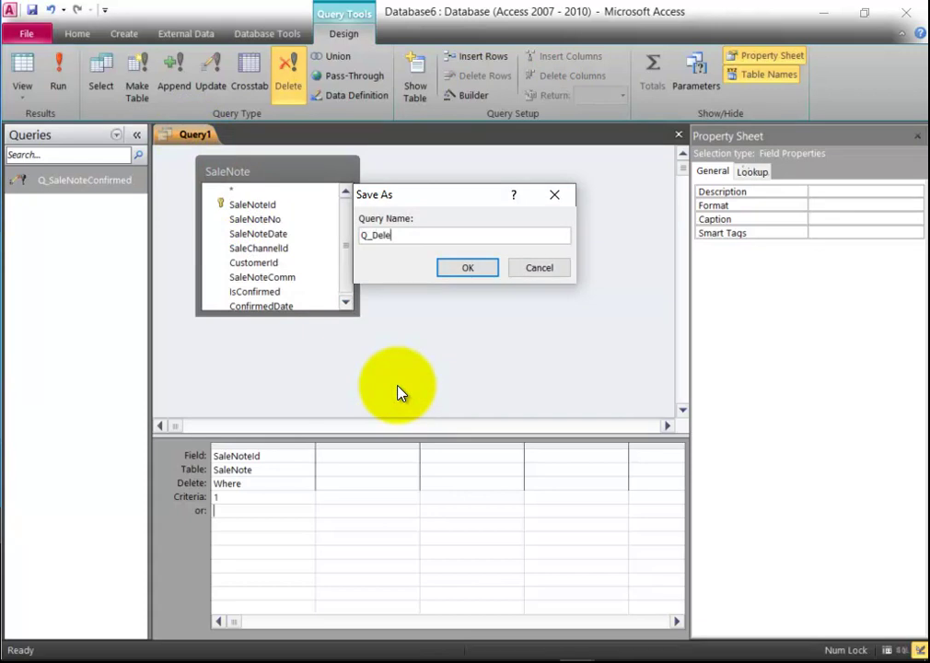
type("teSaleNote")
key("Return")
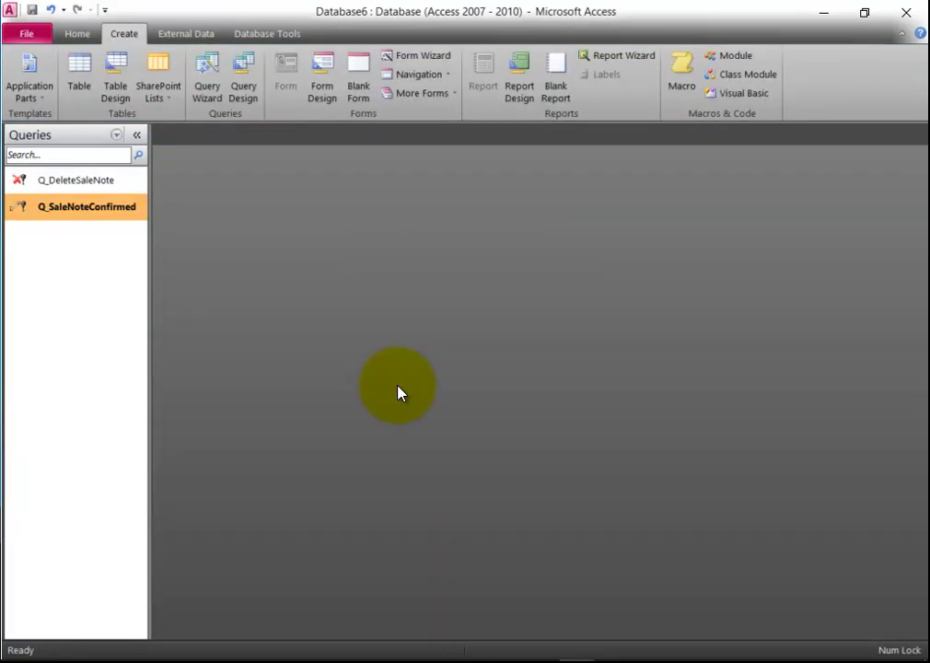
Step: Open Q_SaleNoteConfirmed for design to review its UPDATE statement, and close it
right_click(127, 208)
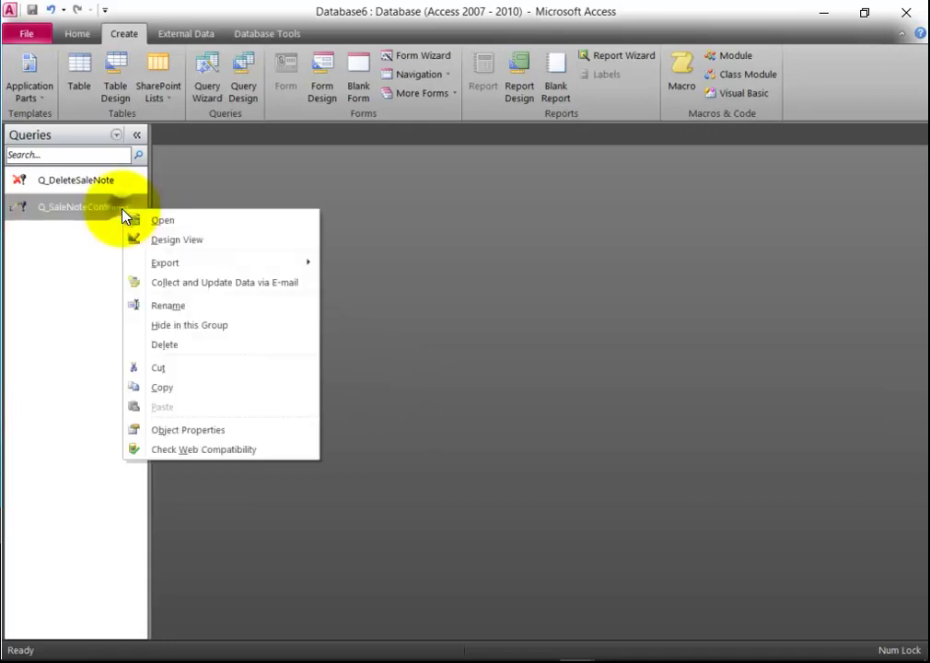
left_click(172, 244)
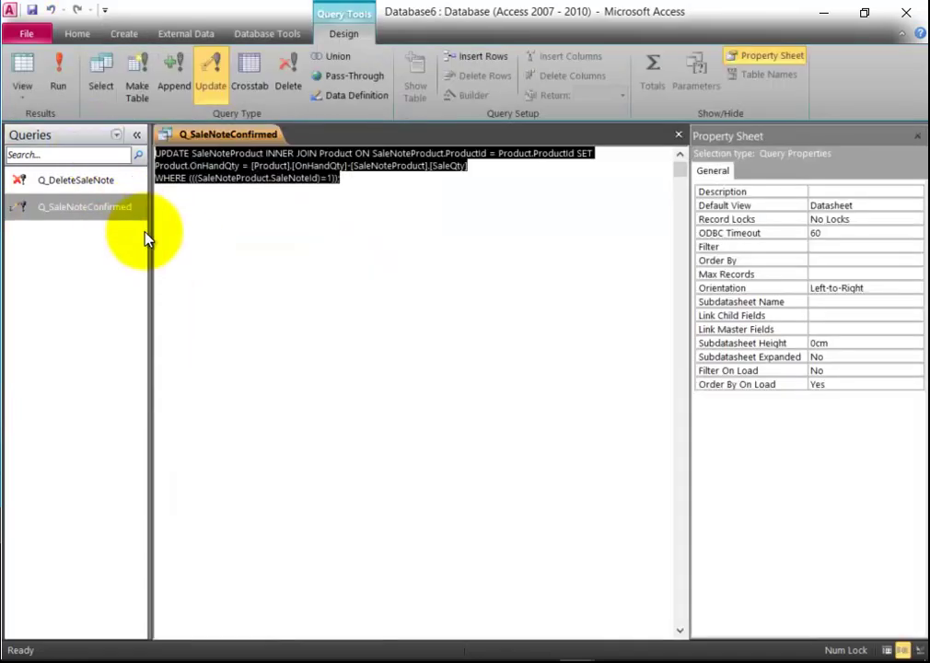
right_click(249, 136)
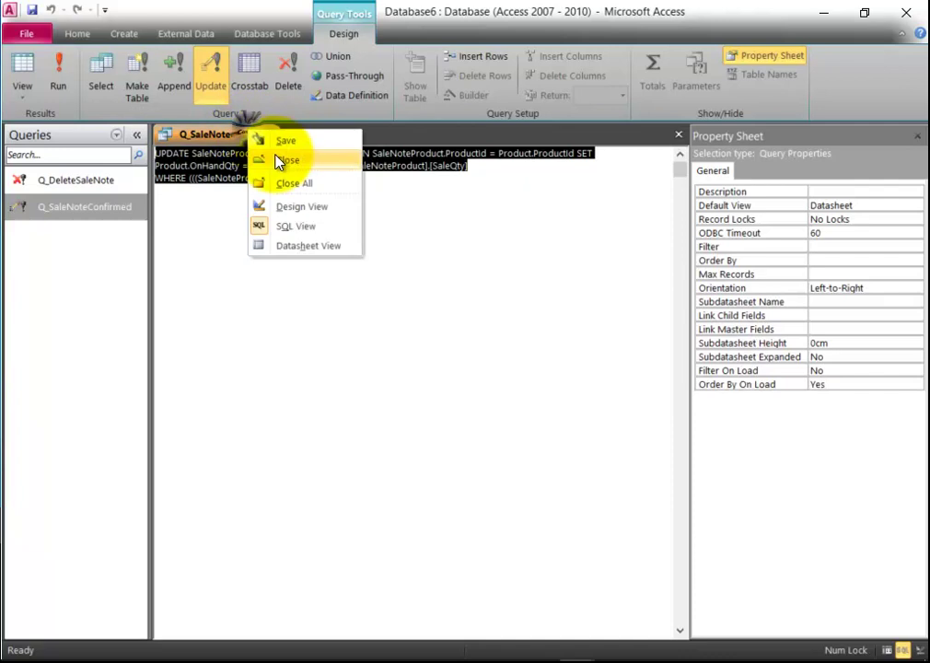
left_click(278, 160)
Step: Open Q_DeleteSaleNote for design, examine its DELETE statement in SQL View, and close it
right_click(123, 182)
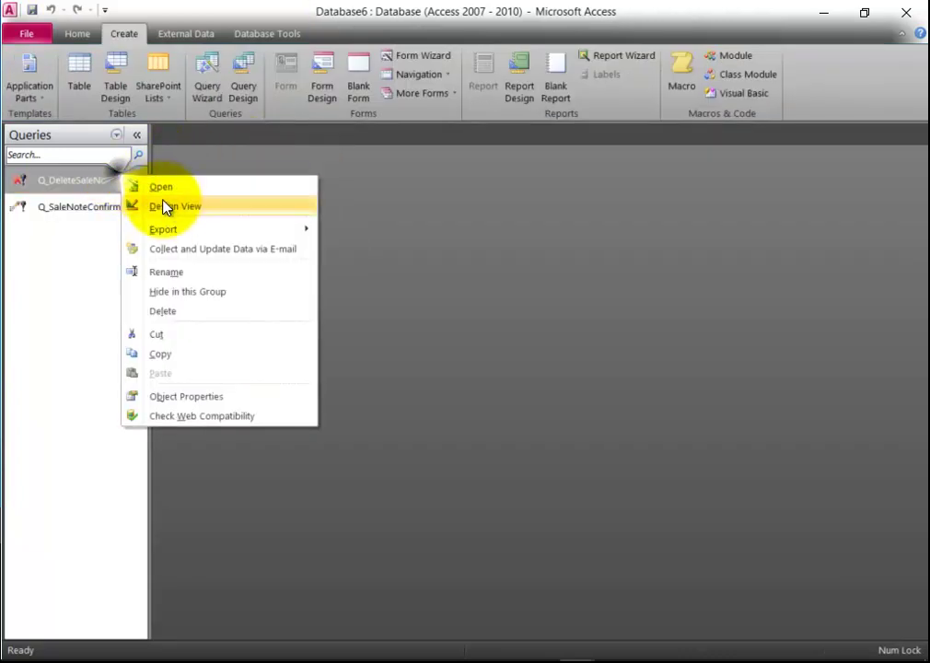
left_click(170, 207)
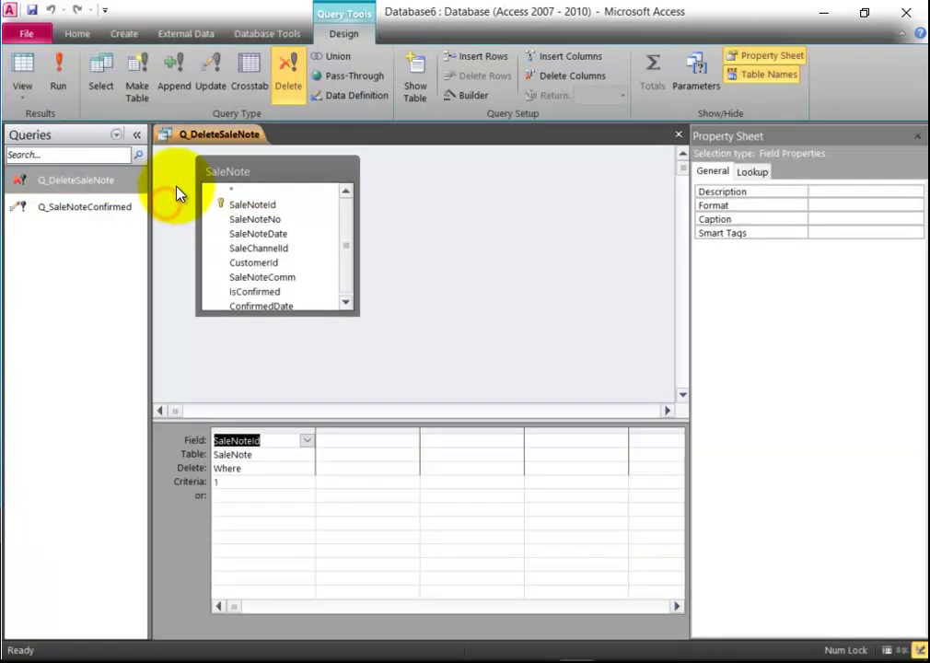
left_click(24, 98)
left_click(46, 166)
left_click(250, 224)
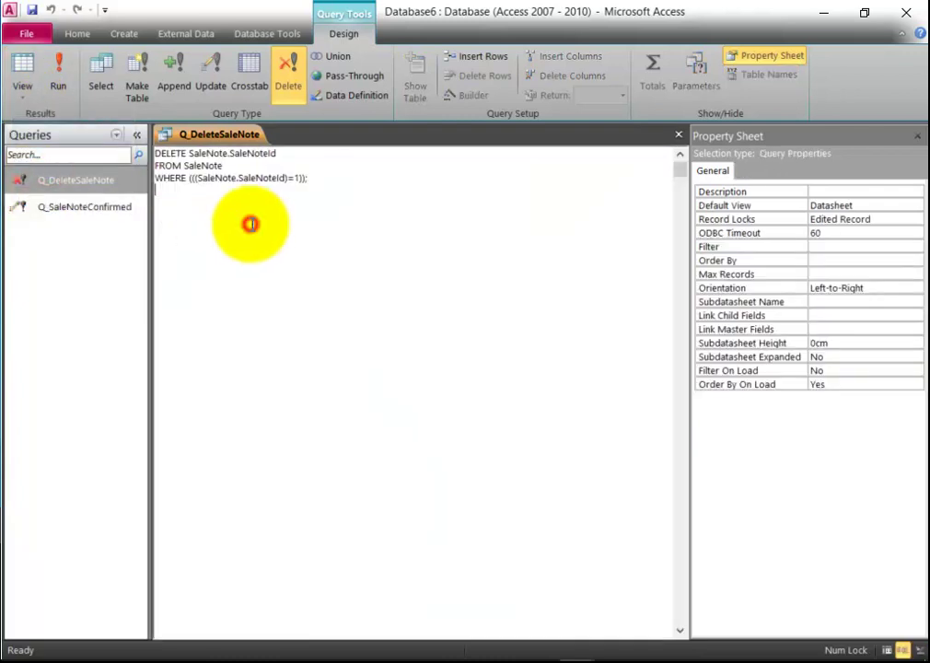
right_click(245, 137)
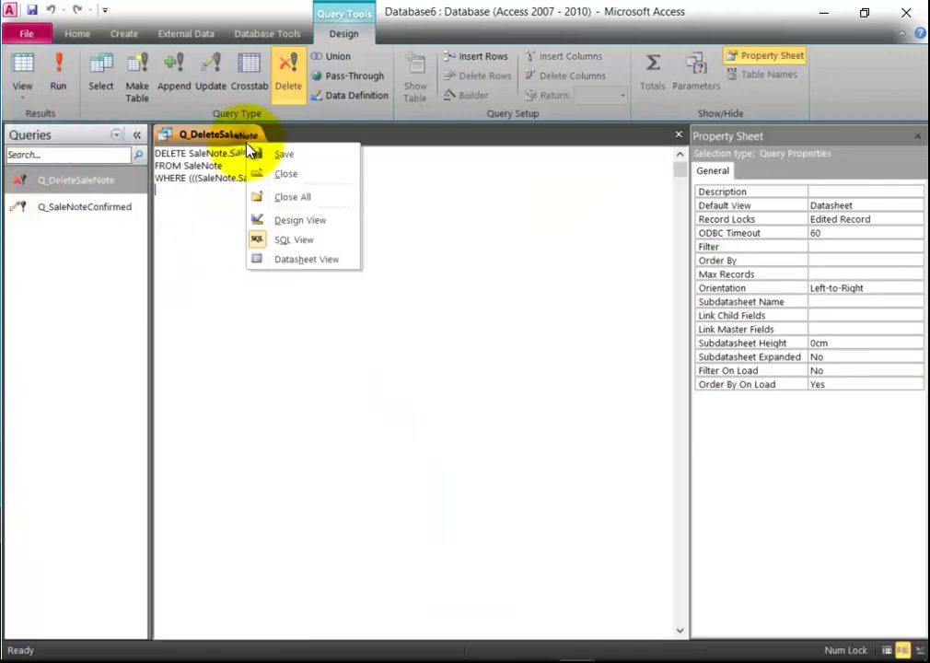
left_click(281, 174)
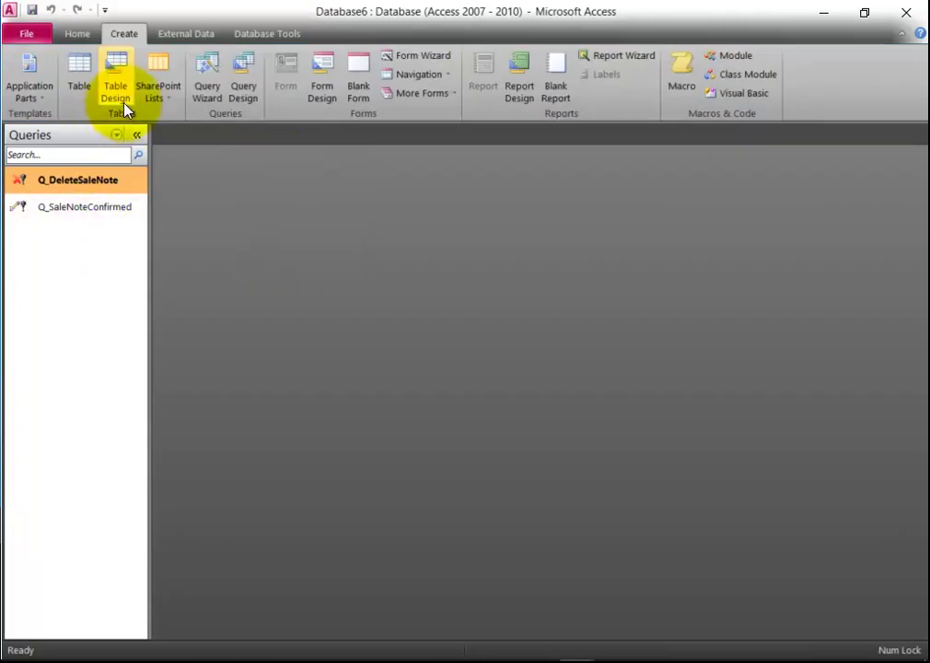
Step: Start another query design on the SaleNoteProduct table and widen its field list to fit the full field names
left_click(257, 92)
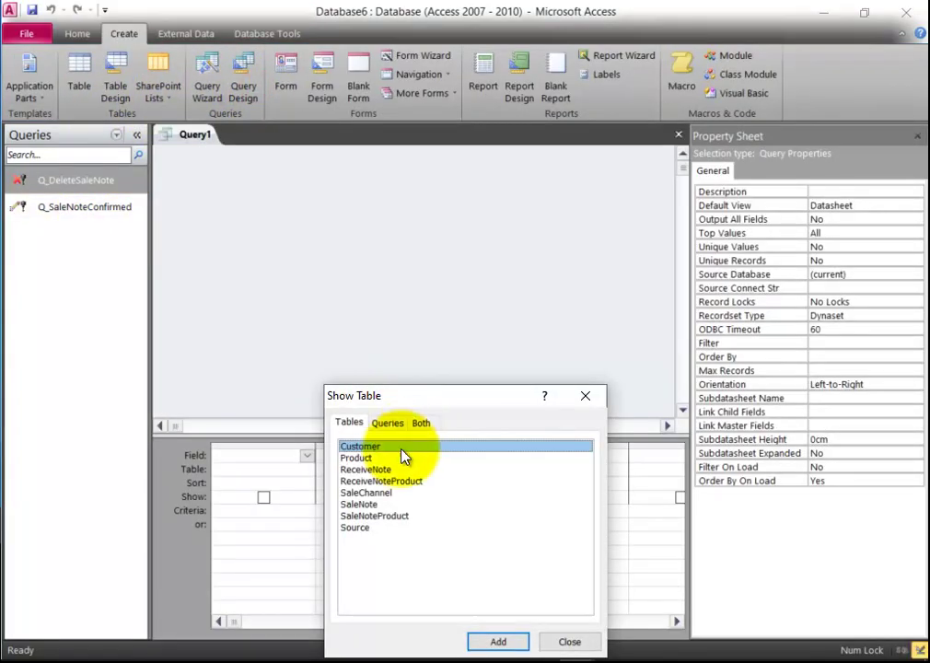
double_click(368, 516)
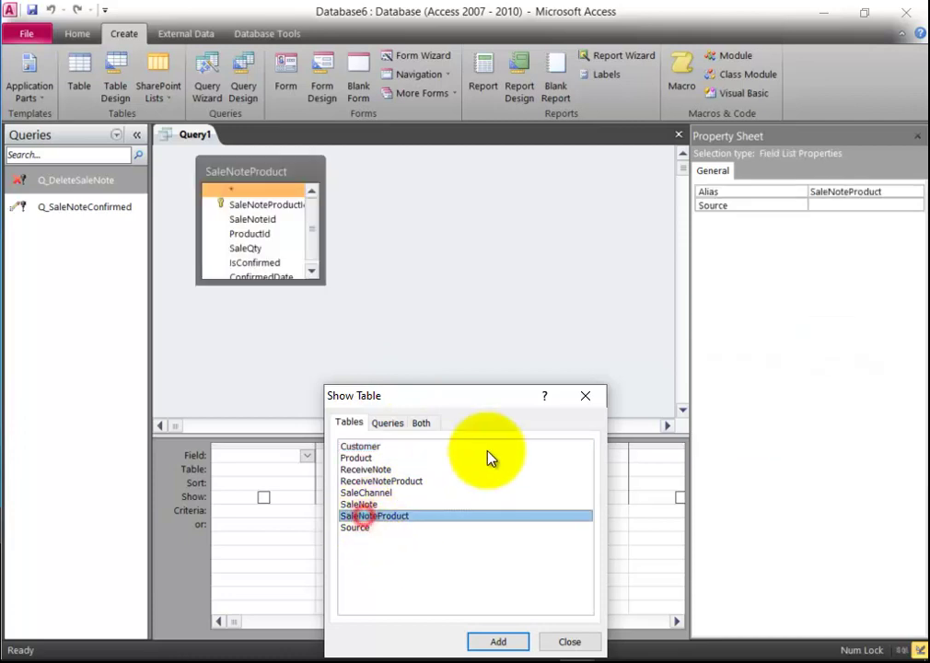
left_click(586, 396)
left_click_drag(322, 217, 405, 218)
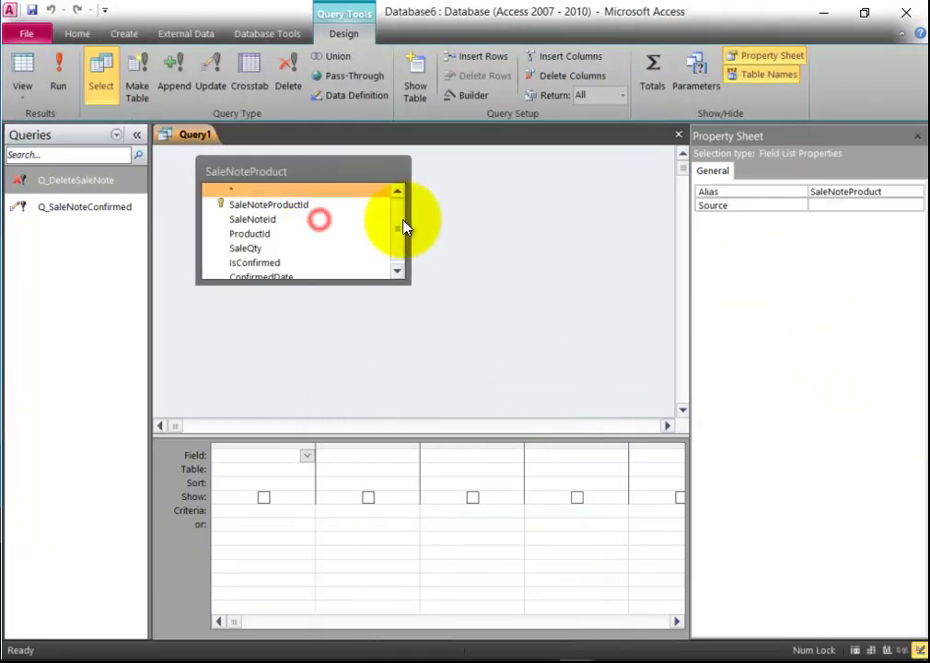
Step: Add SaleNoteId to the SaleNoteProduct query with criteria 1 and convert it to a delete query
left_click(260, 222)
double_click(259, 221)
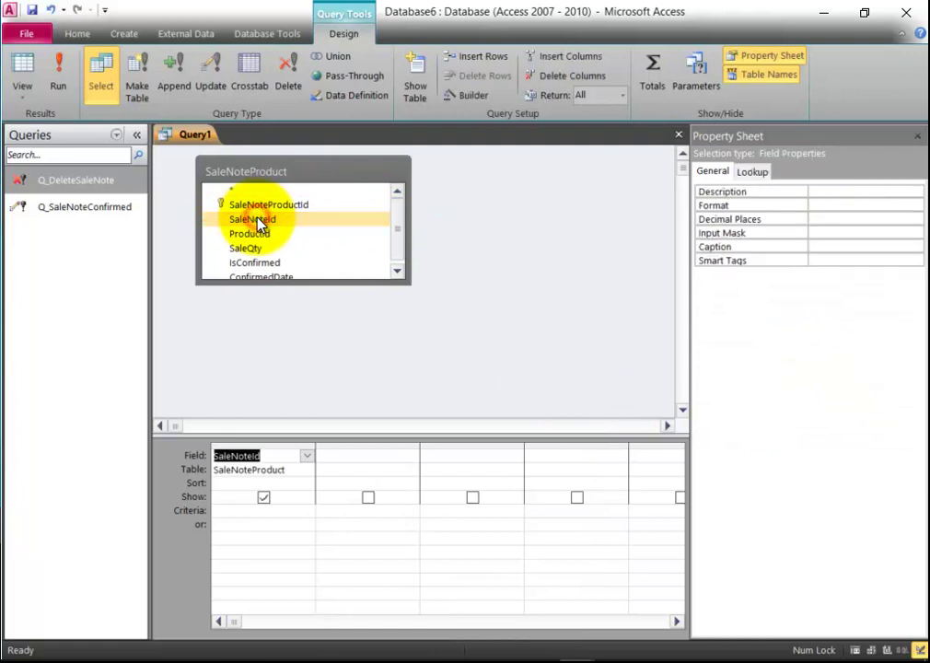
left_click(228, 518)
type("1")
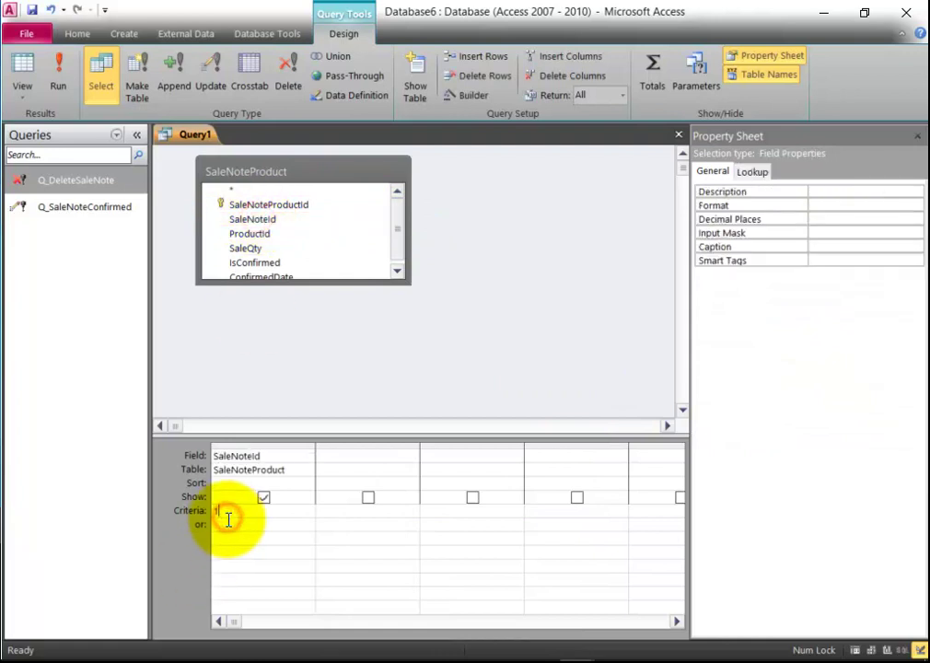
left_click(284, 351)
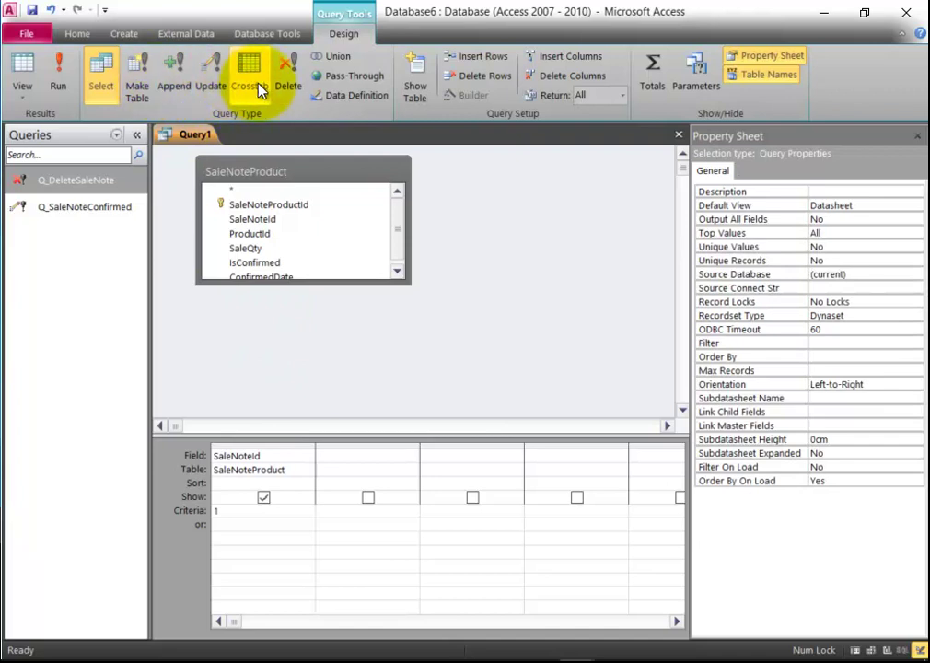
left_click(286, 69)
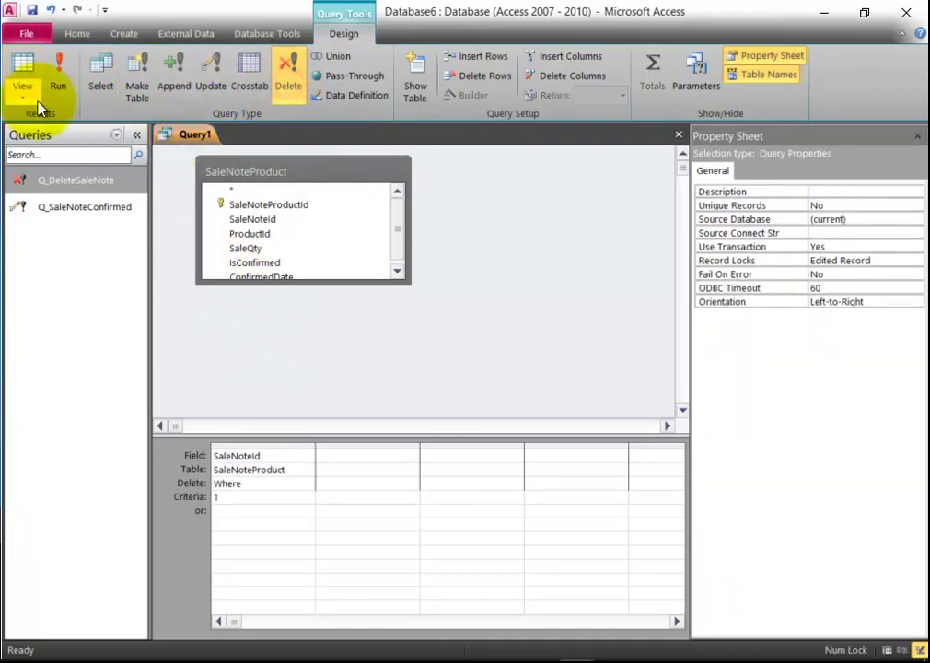
Step: Review the SaleNoteProduct delete query in SQL View, save it as Q_DeleteSaleNoteProduct, and close it
left_click(23, 83)
left_click(57, 165)
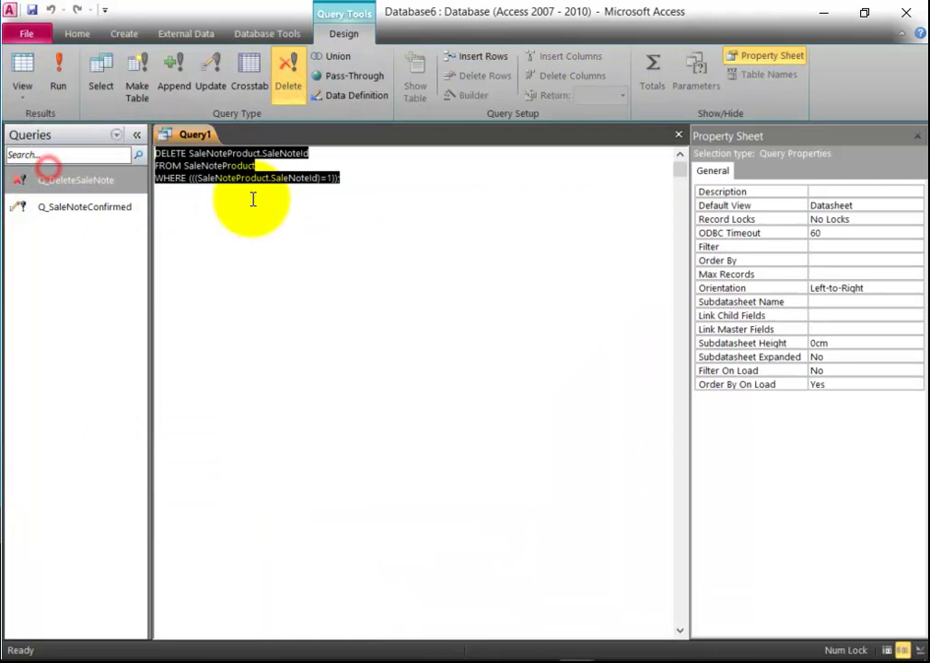
right_click(196, 136)
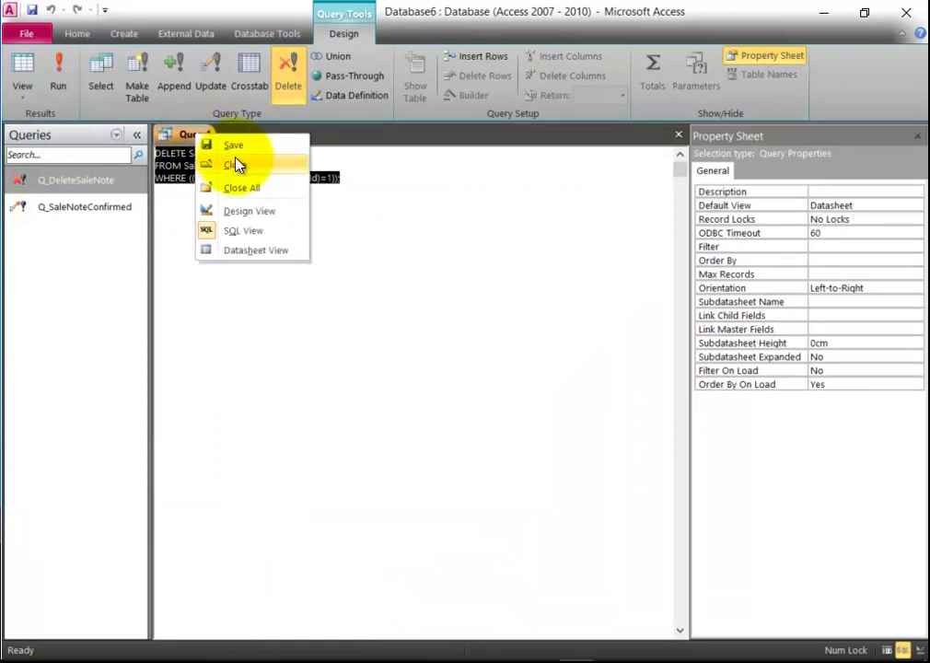
left_click(235, 151)
type("Q")
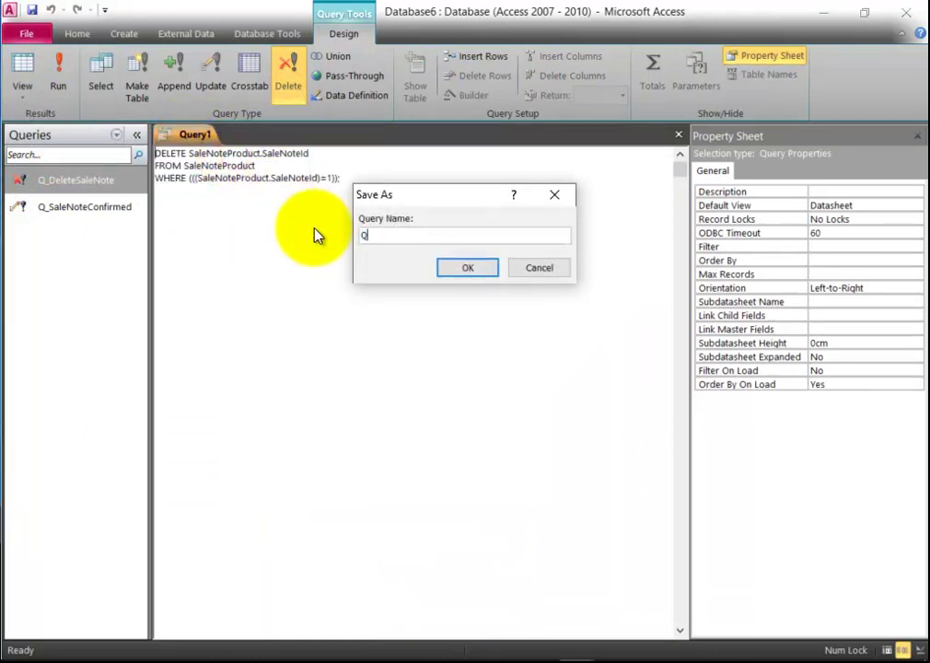
type("_DeleteSaleNoteProduct")
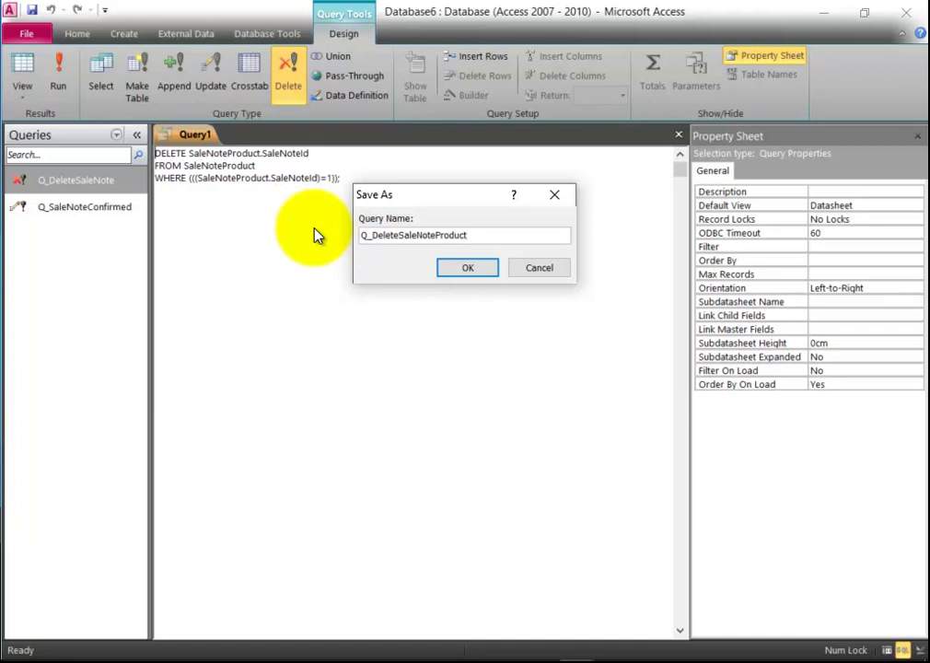
left_click(442, 273)
left_click(386, 275)
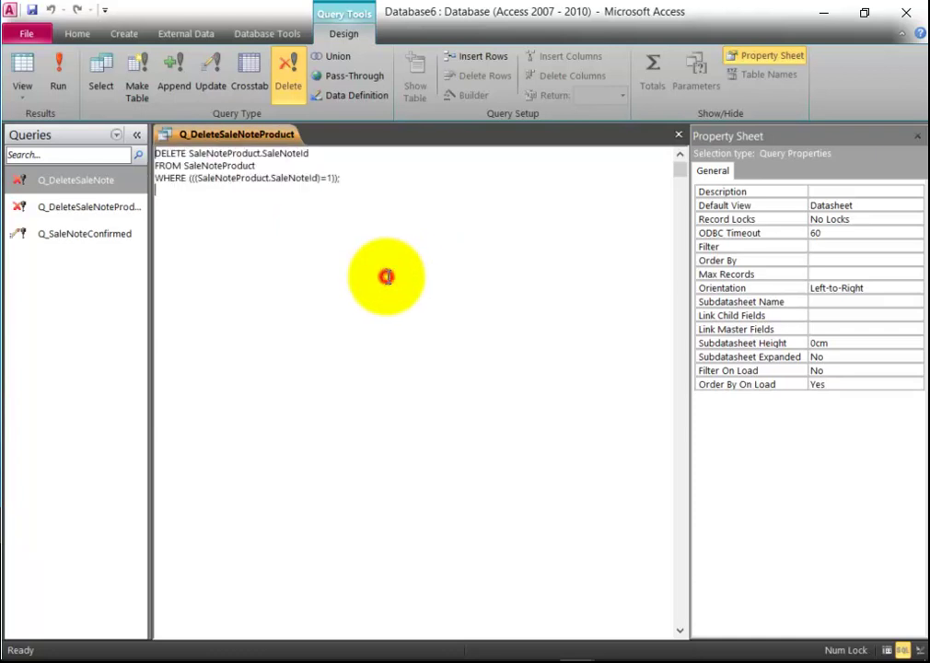
left_click(679, 137)
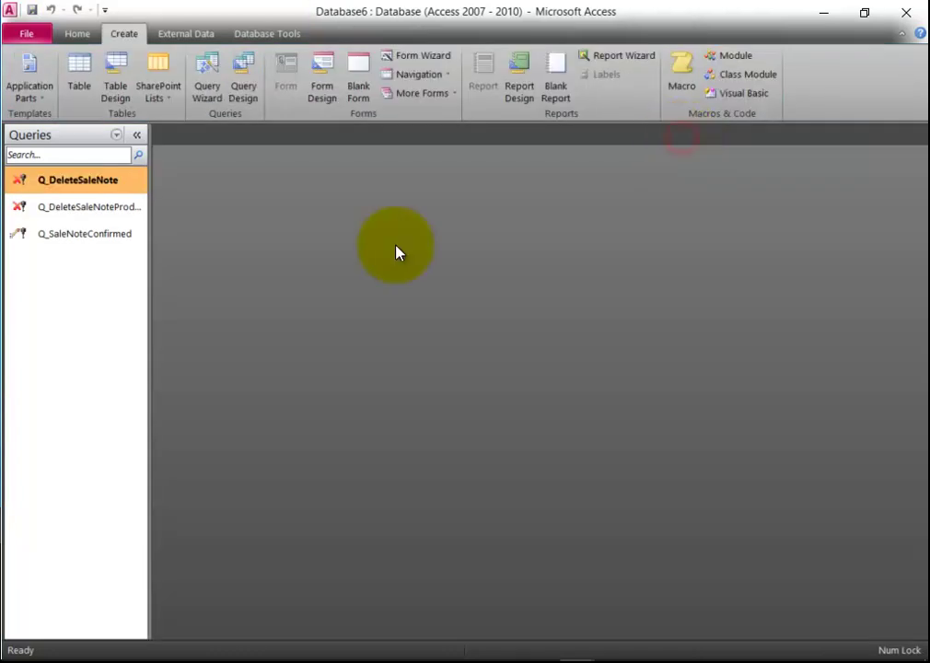
Step: List all Access objects and open SaleNote_Form for design with the Property Sheet closed
left_click(81, 134)
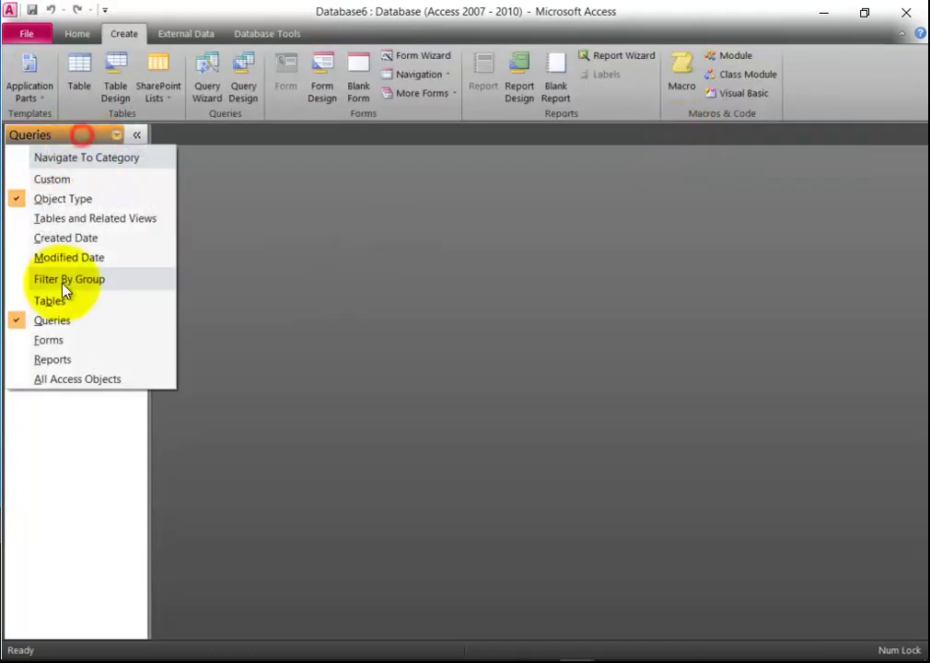
left_click(58, 381)
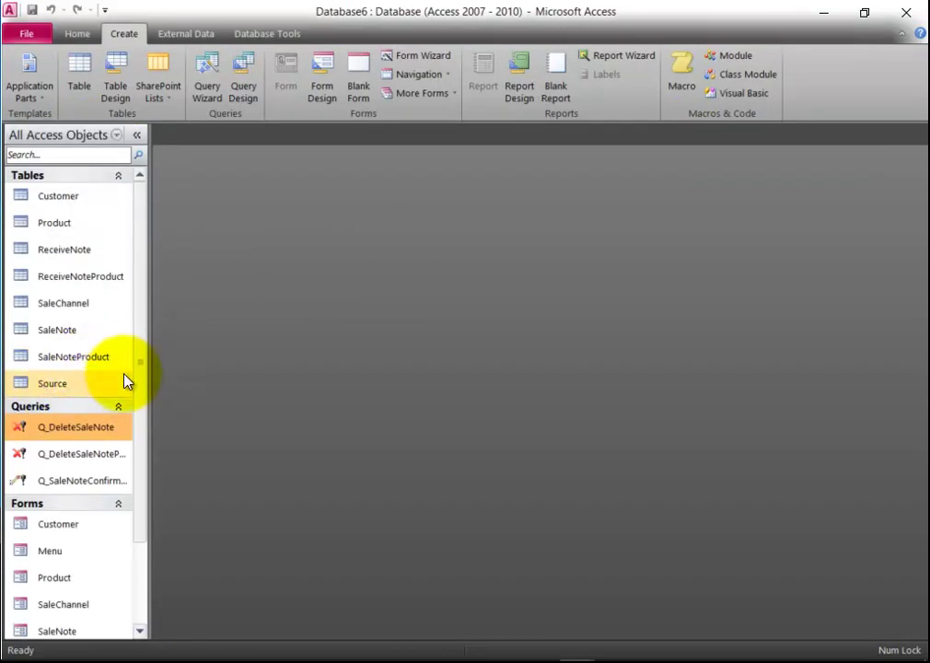
left_click_drag(139, 320, 134, 410)
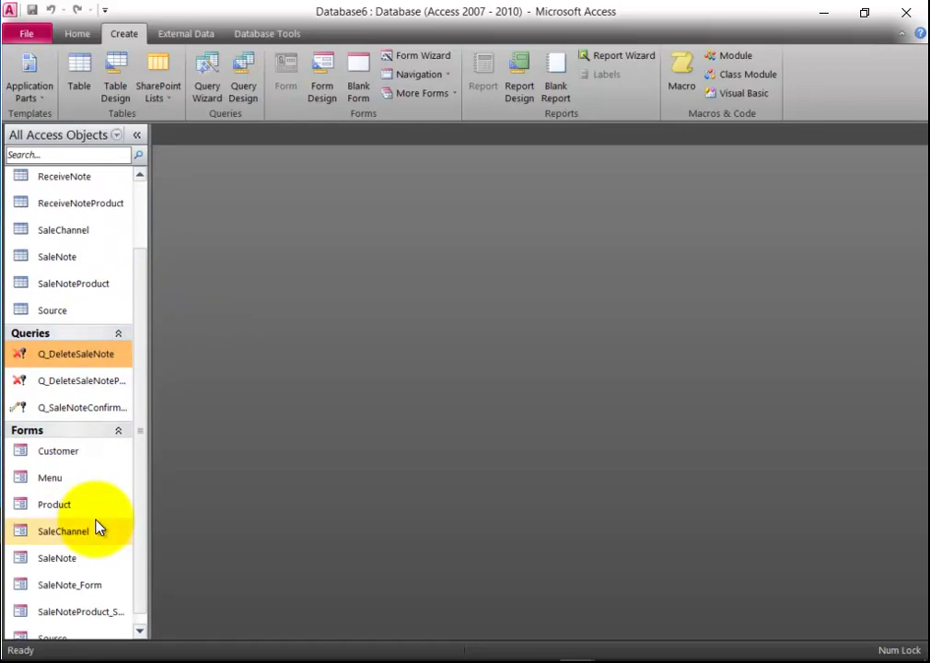
right_click(103, 590)
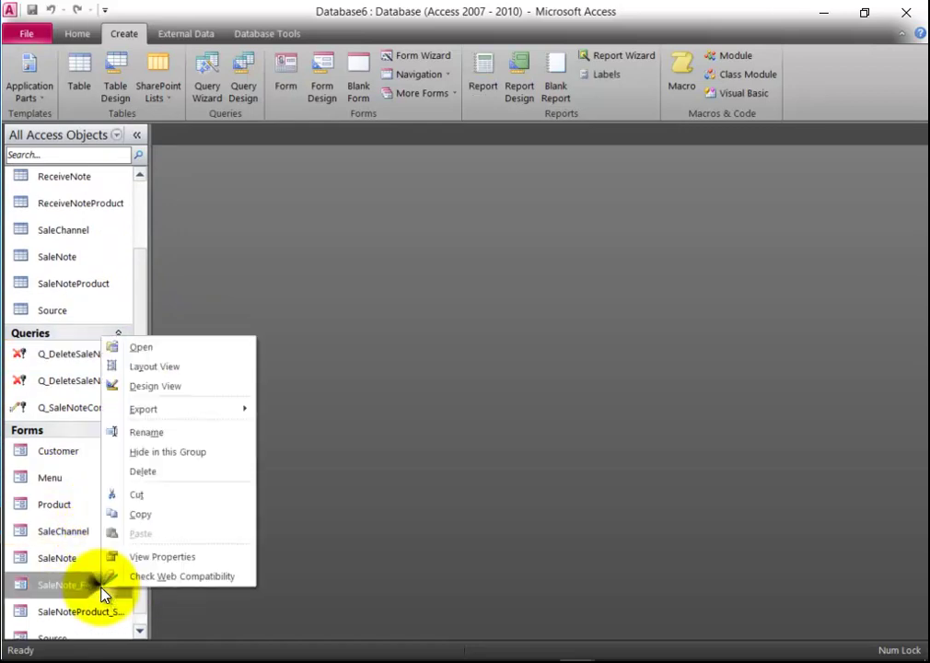
left_click(180, 389)
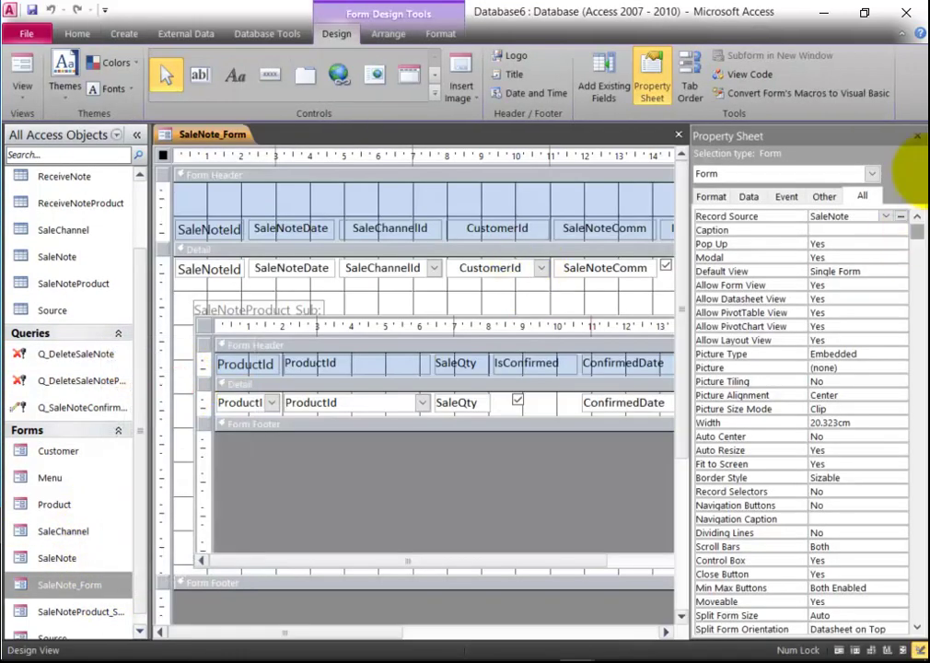
left_click(915, 141)
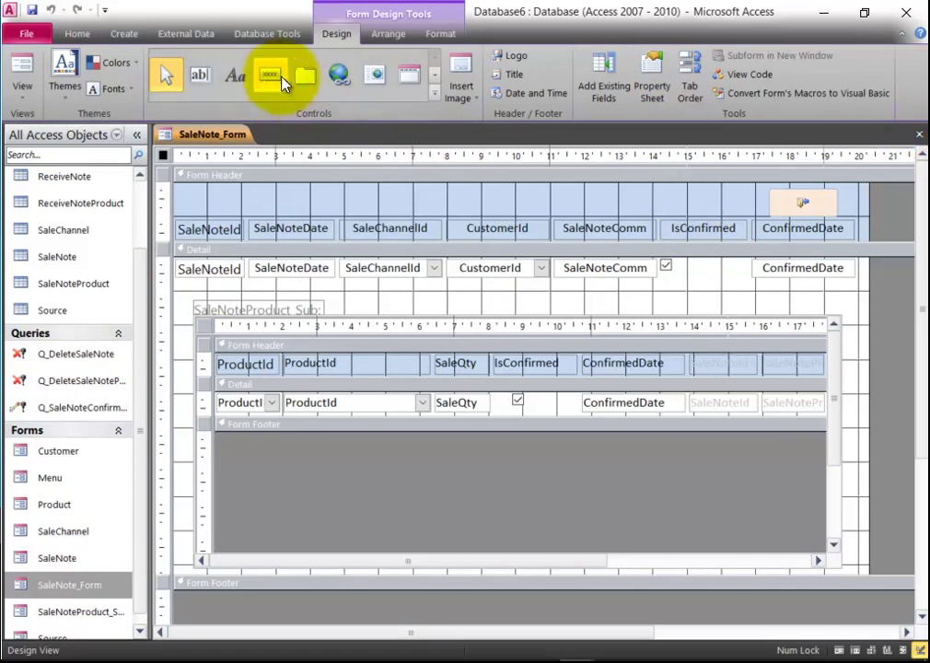
Step: Add a command button without a wizard action to the form header above SaleNoteComm and caption it ลบรายการขาย
left_click(269, 75)
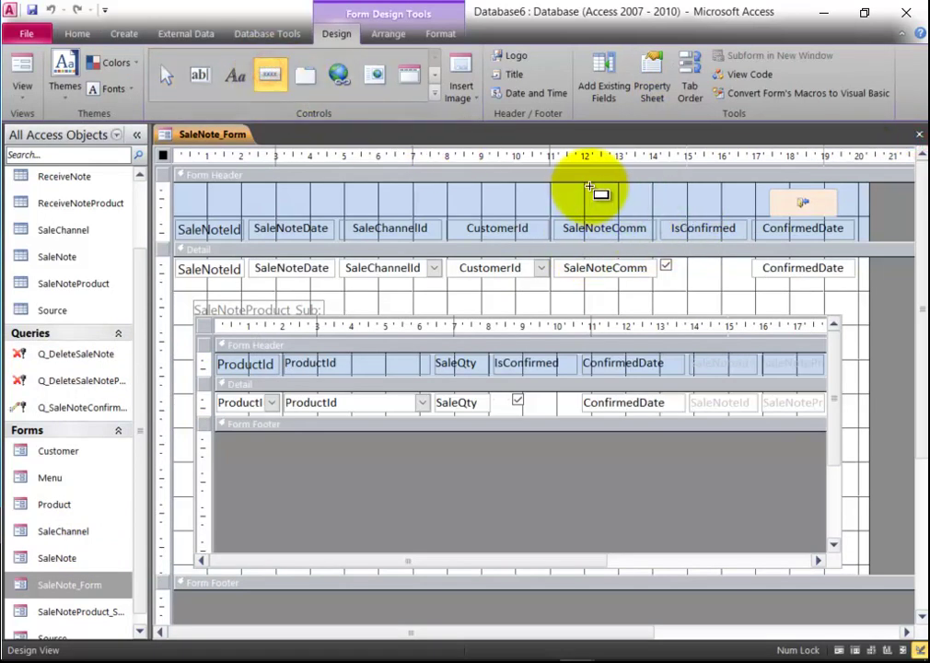
left_click_drag(578, 196, 664, 228)
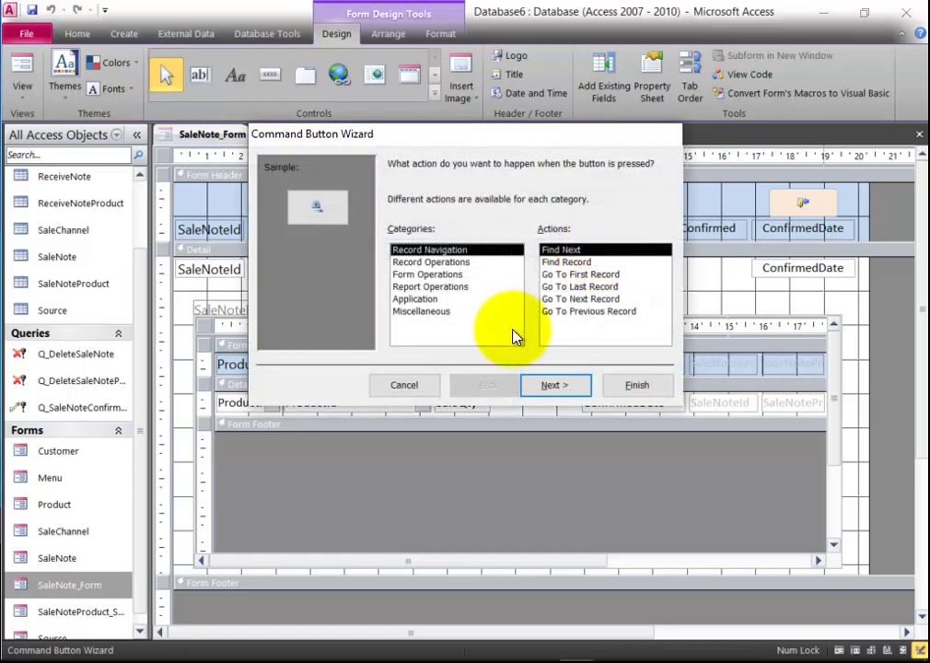
left_click(416, 385)
left_click_drag(629, 195, 577, 189)
left_click(521, 202)
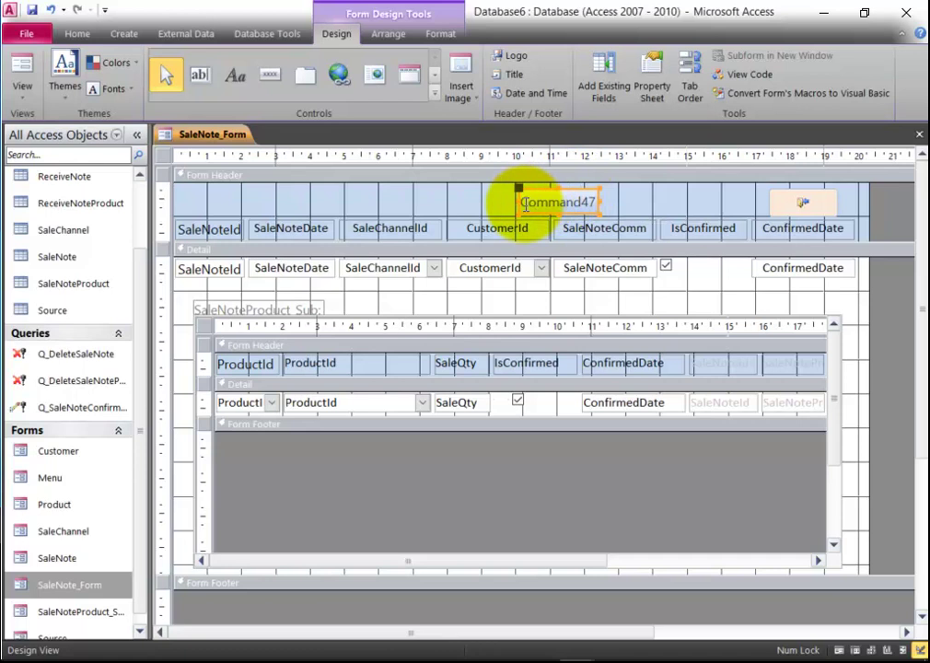
left_click_drag(521, 202, 594, 217)
type("บ")
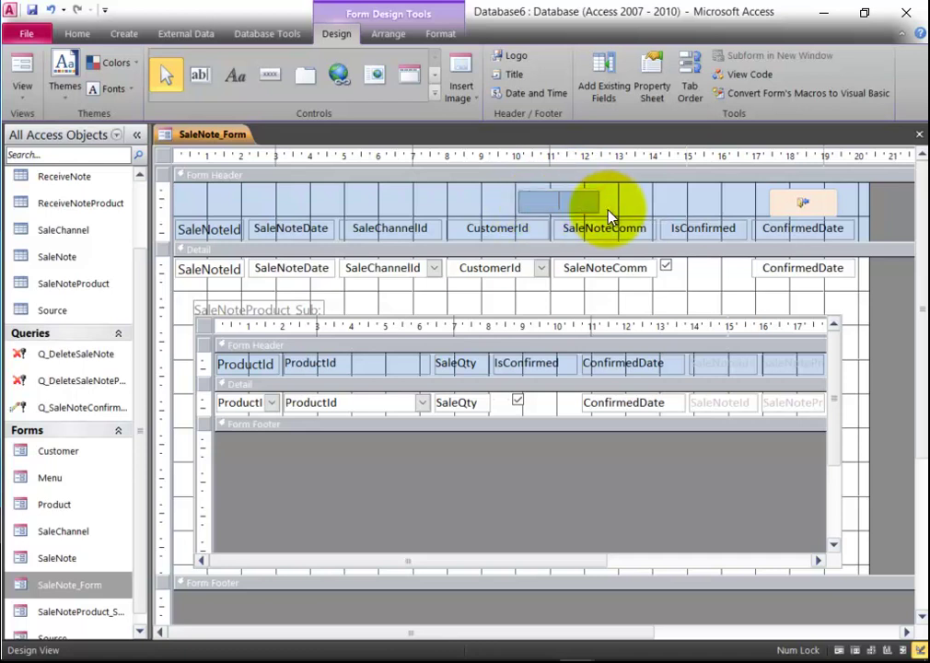
type("ก")
key("BackSpace")
type("บรายการขาย")
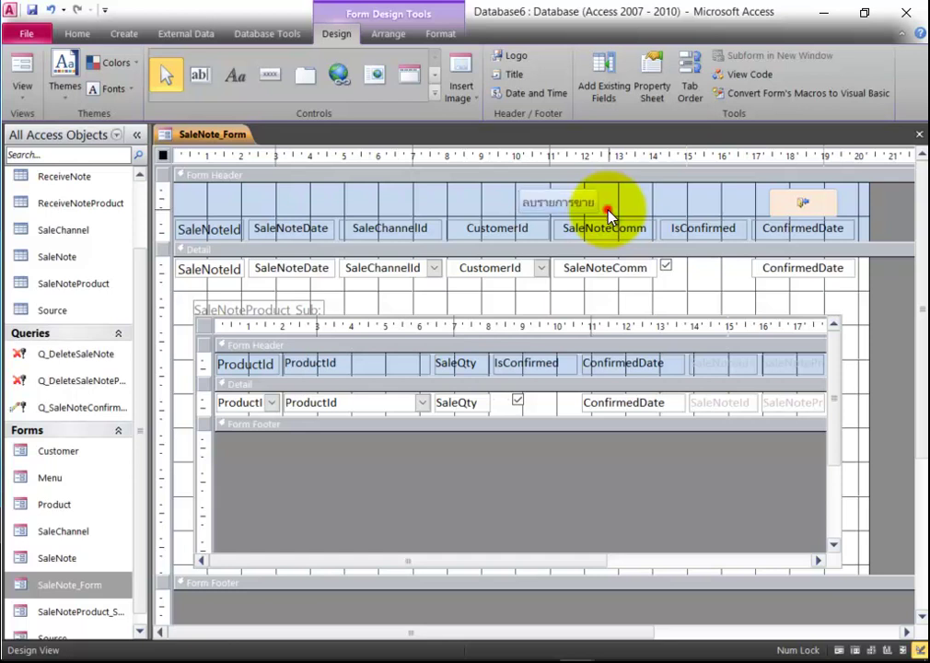
left_click(608, 214)
Step: Add another command button about 2.8 cm wide between ลบรายการขาย and the exit button, without a wizard action, captioned ยืนยันการขาย
left_click(272, 78)
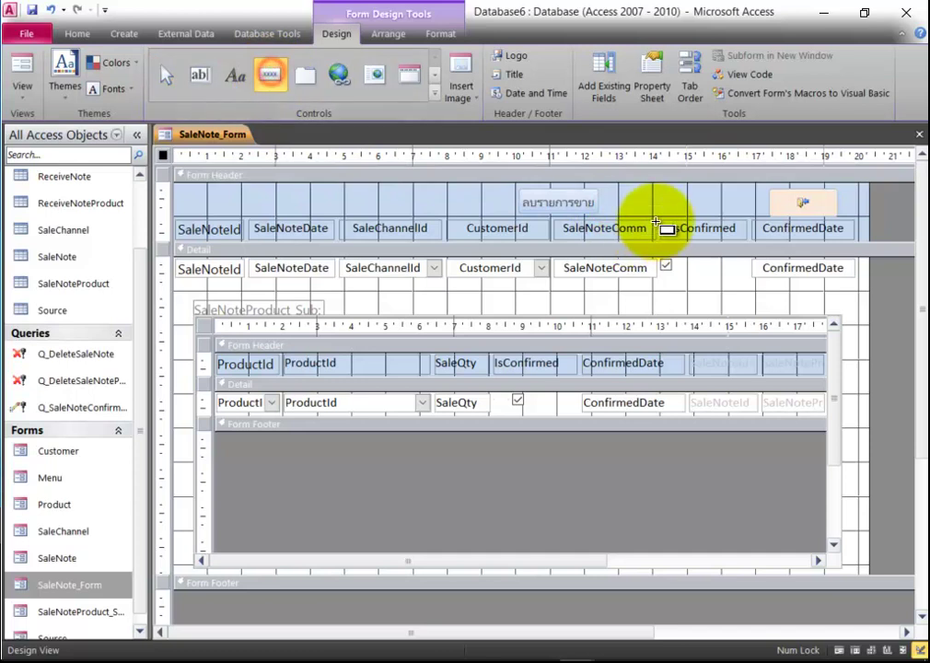
left_click_drag(616, 191, 712, 207)
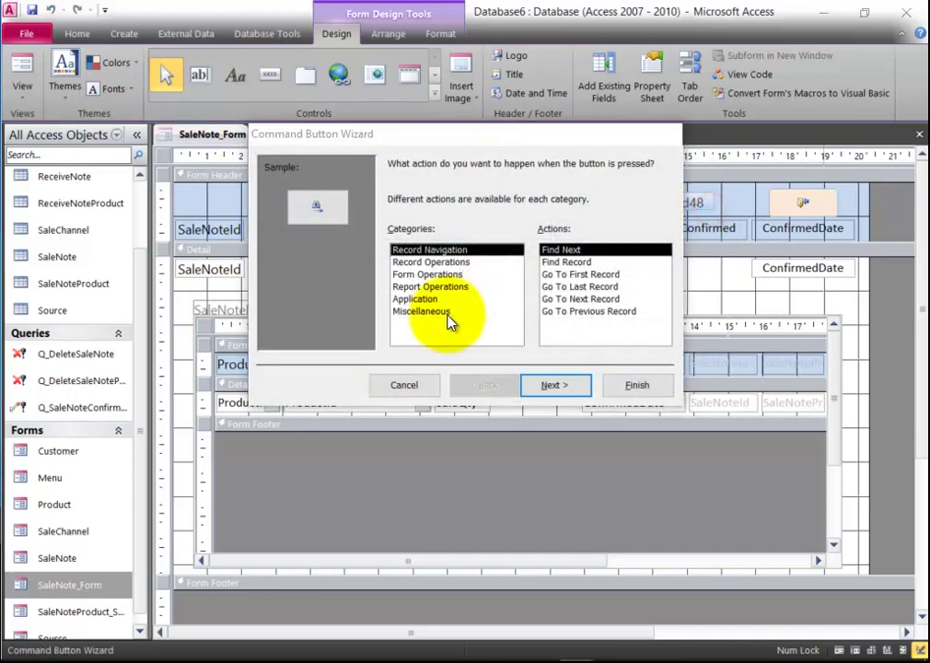
left_click(402, 385)
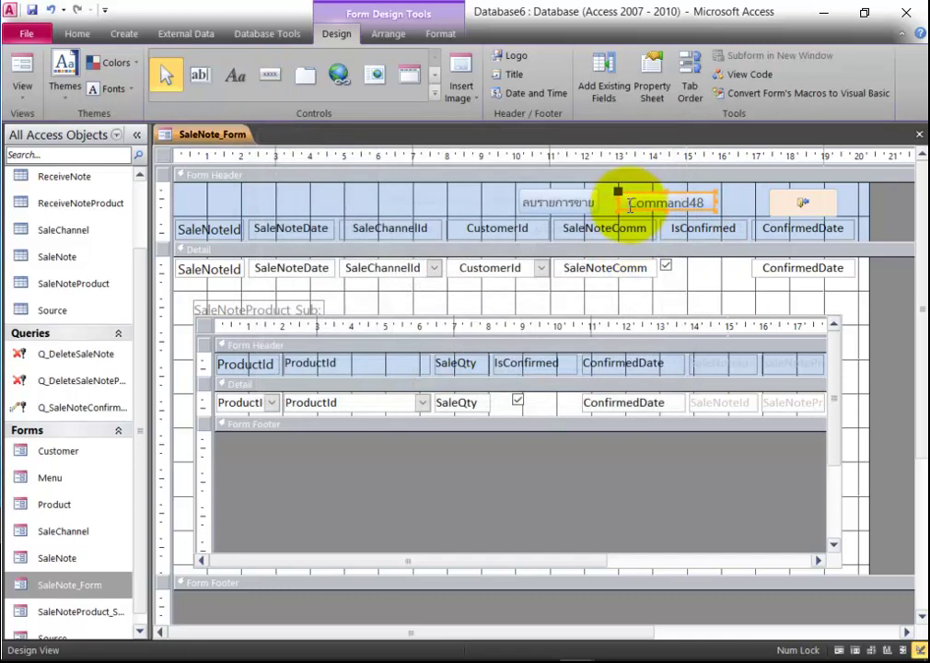
double_click(630, 205)
type("ยืนยัน")
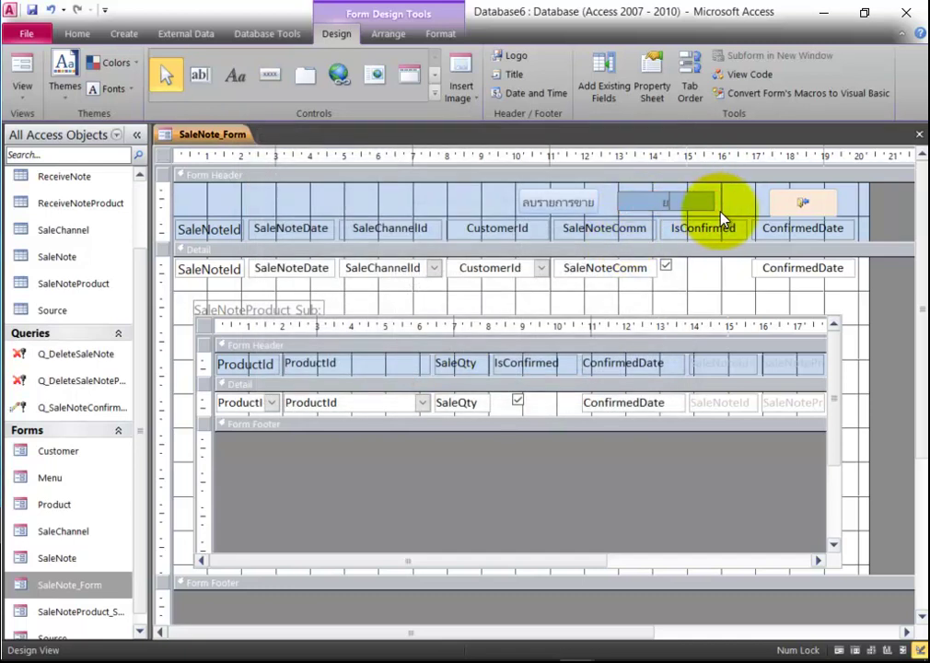
type("การขาย")
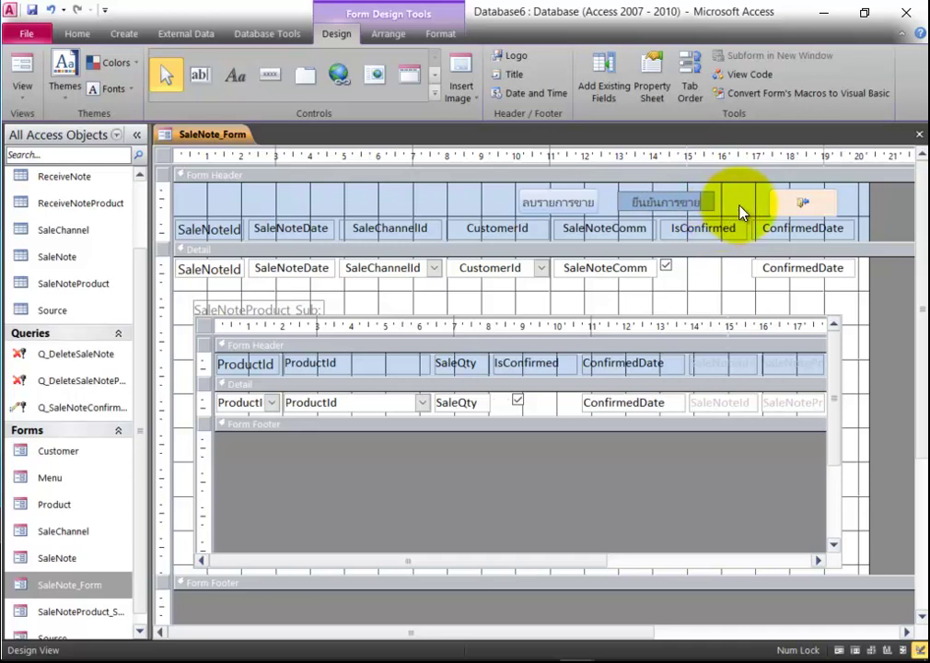
left_click(701, 204)
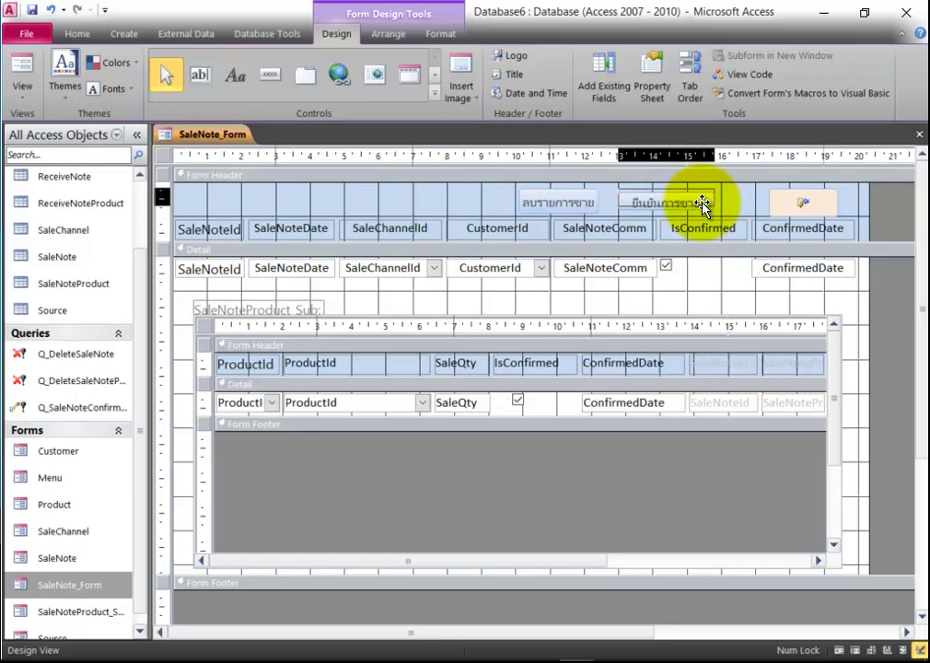
left_click(704, 203)
left_click(665, 207)
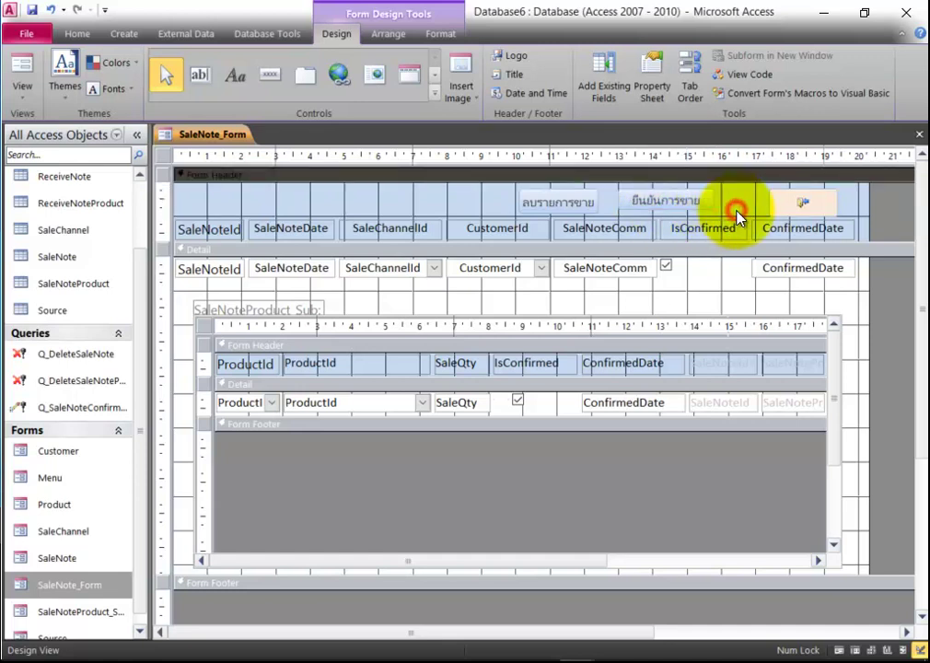
Step: Fill the ลบรายการขาย button with light orange and the ยืนยันการขาย button with light green (Accent 3, Lighter 60%)
left_click(562, 205)
left_click(439, 34)
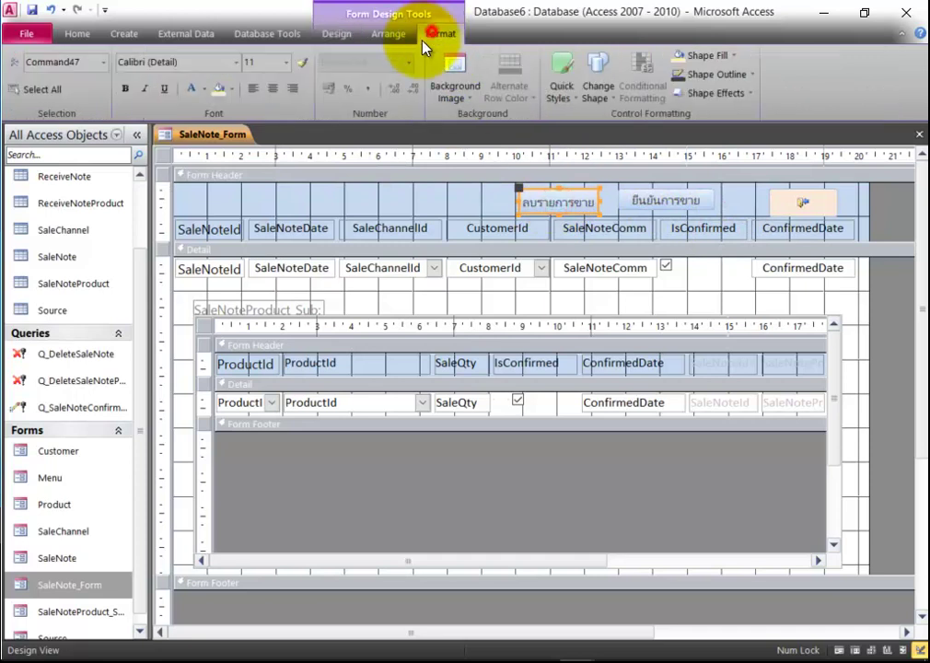
left_click(726, 55)
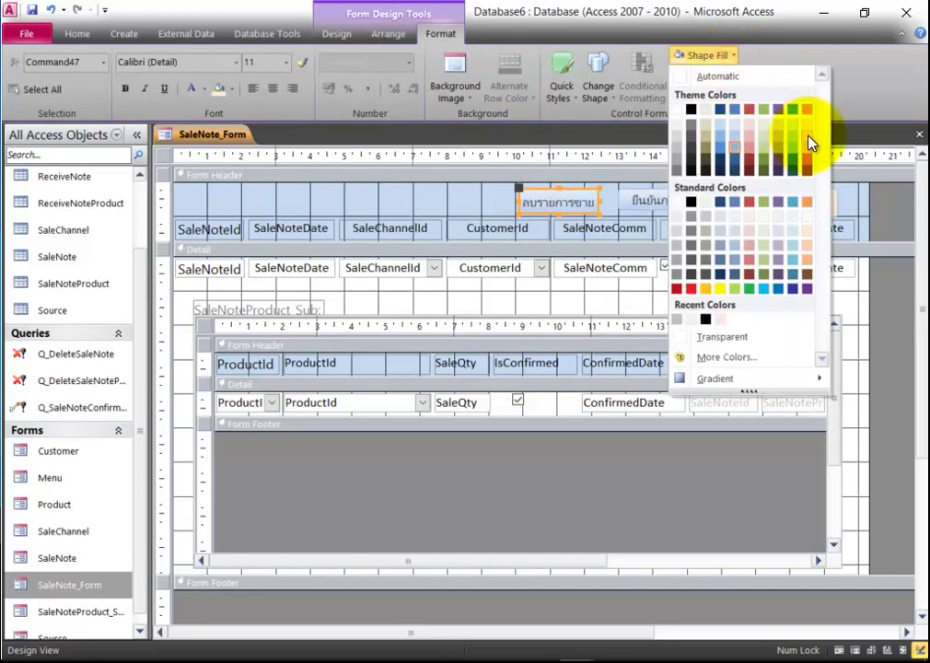
left_click(810, 141)
left_click(671, 201)
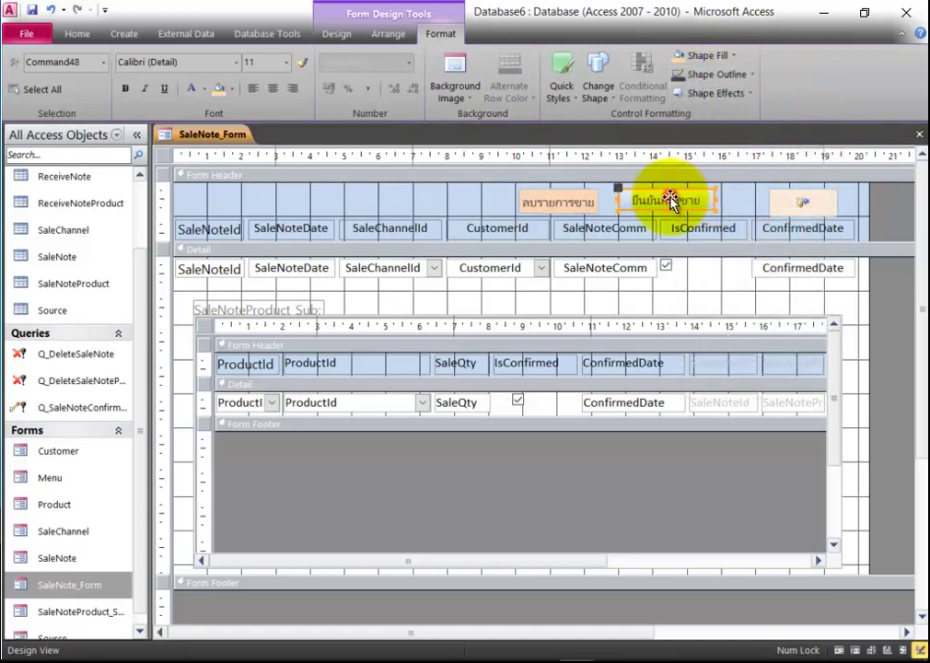
left_click(732, 55)
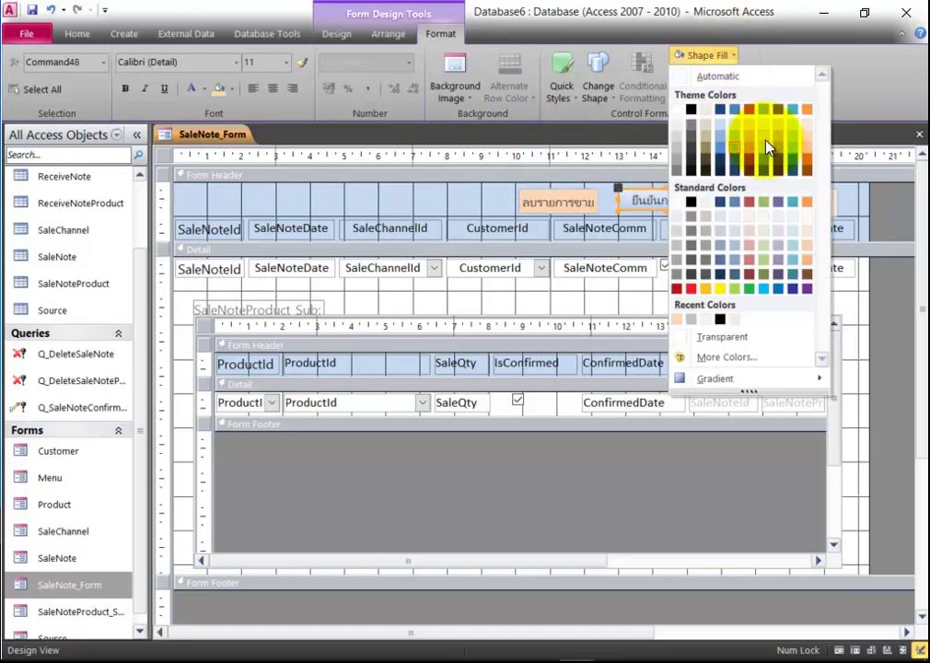
left_click(764, 140)
left_click(737, 199)
left_click(702, 204)
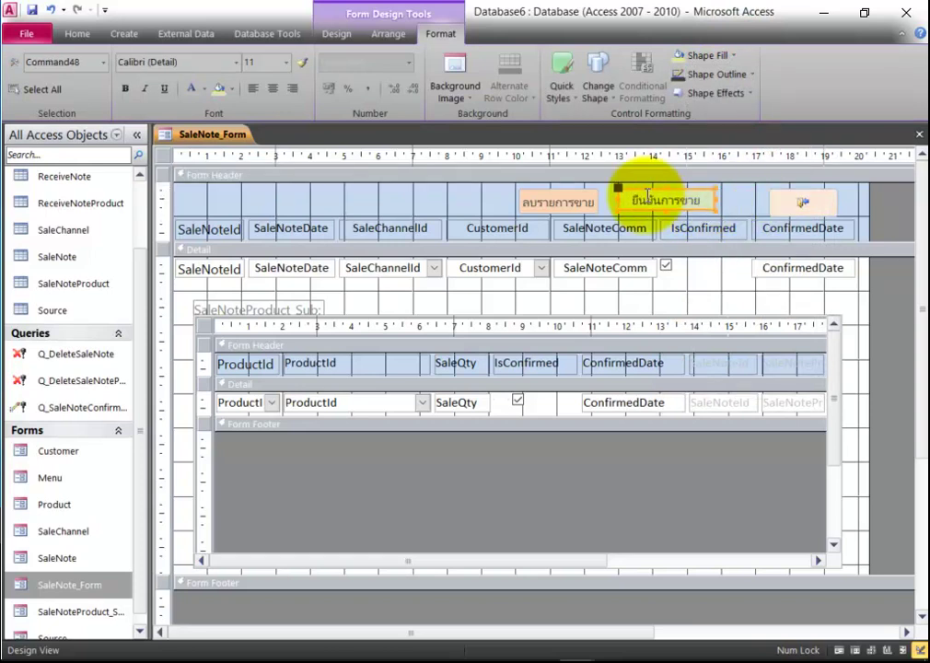
Step: Set the Picture Caption Arrangement of the ยืนยันการขาย button to General
right_click(693, 207)
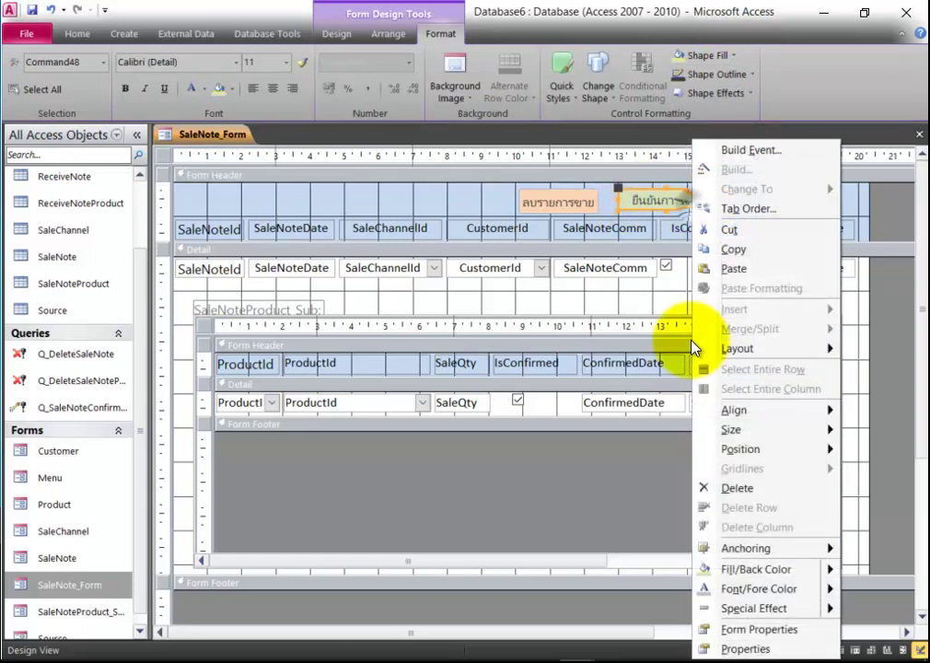
left_click(745, 649)
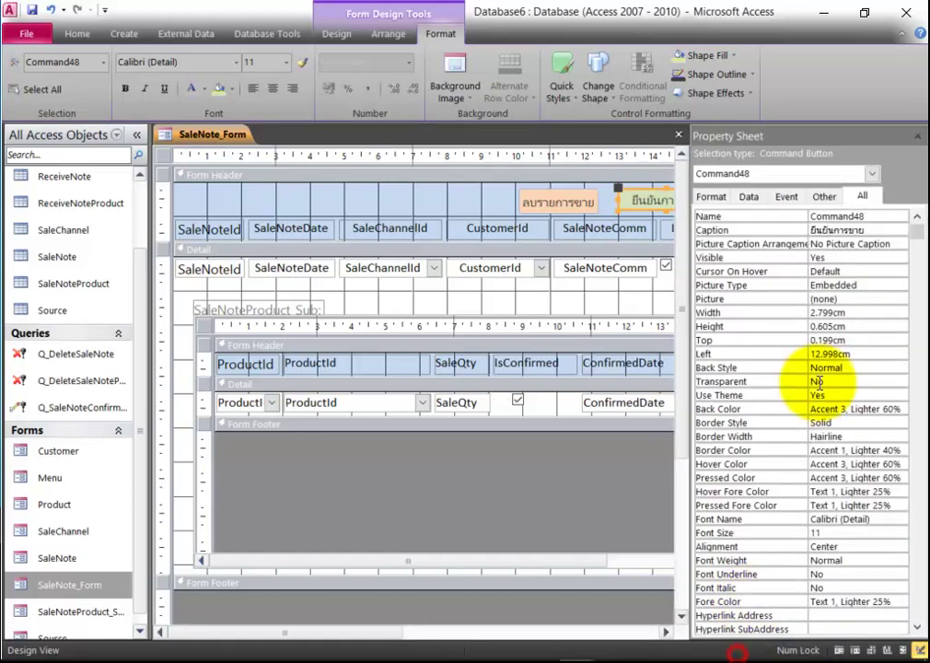
left_click(710, 199)
left_click(886, 229)
left_click(899, 230)
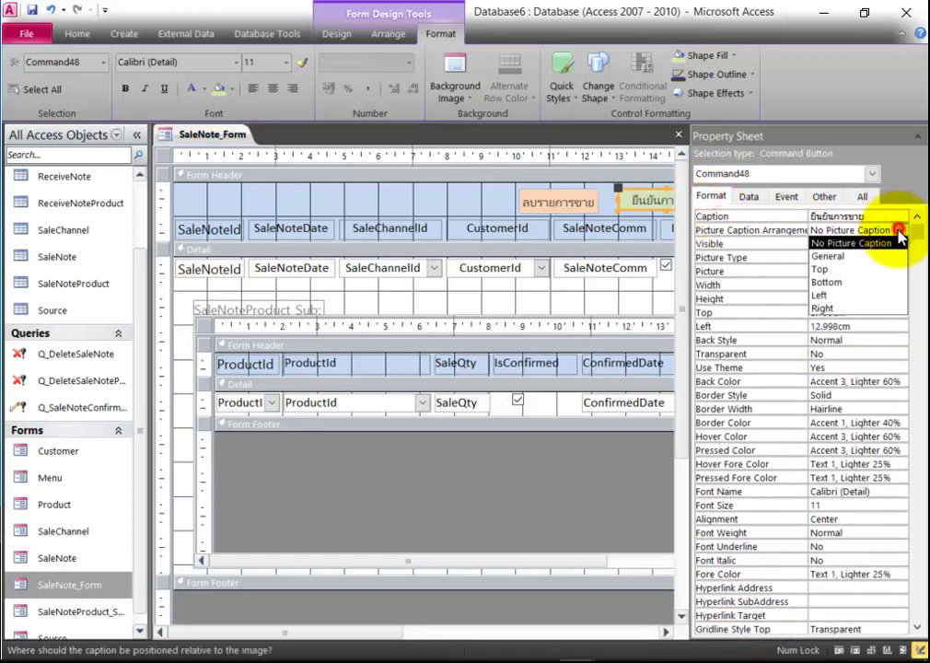
left_click(888, 256)
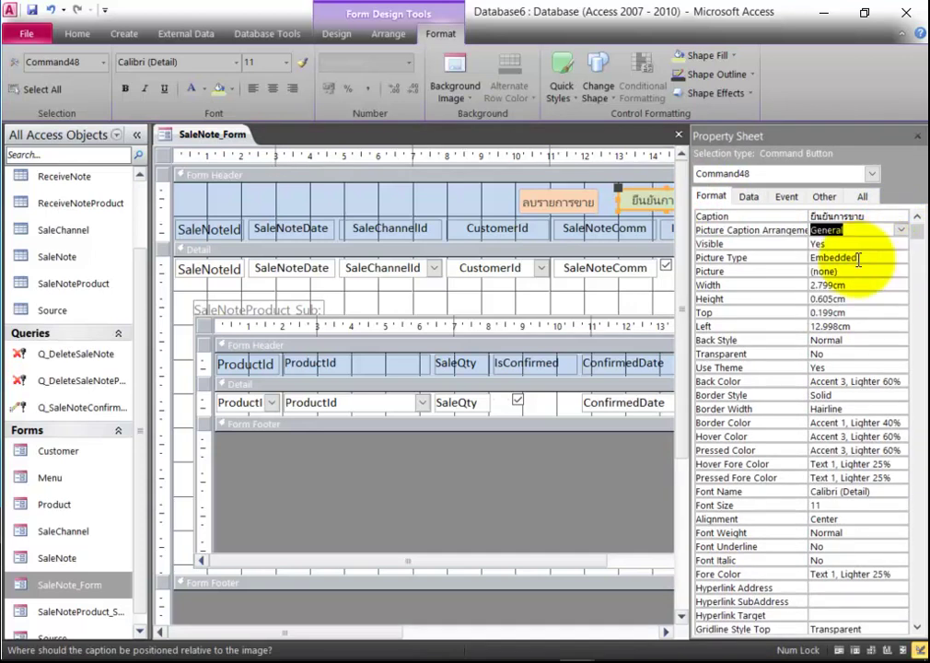
Step: Assign the Check Box picture from the Picture Builder to the ยืนยันการขาย button
left_click(858, 270)
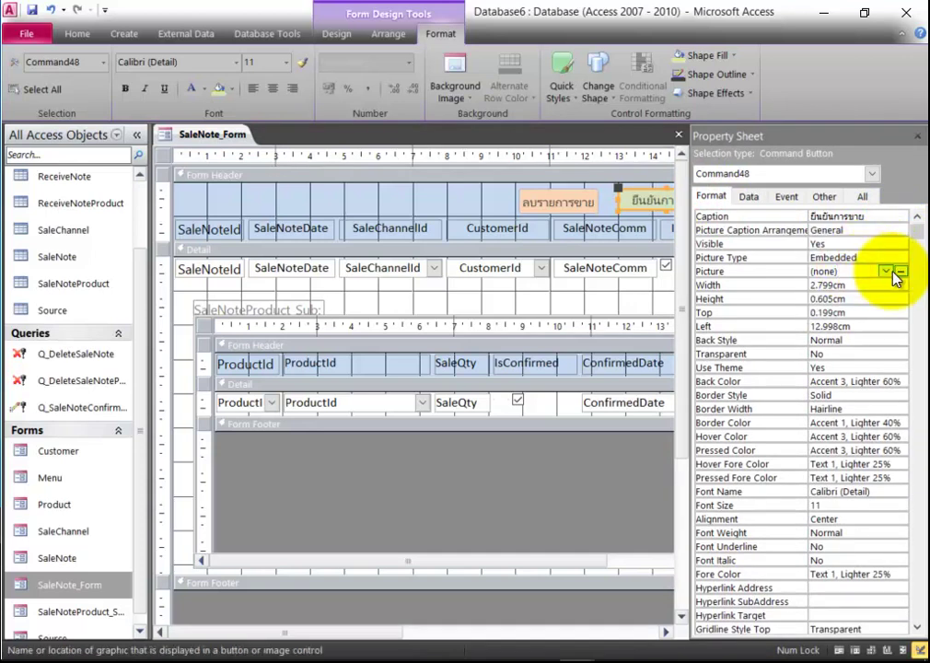
left_click(899, 272)
left_click(447, 290)
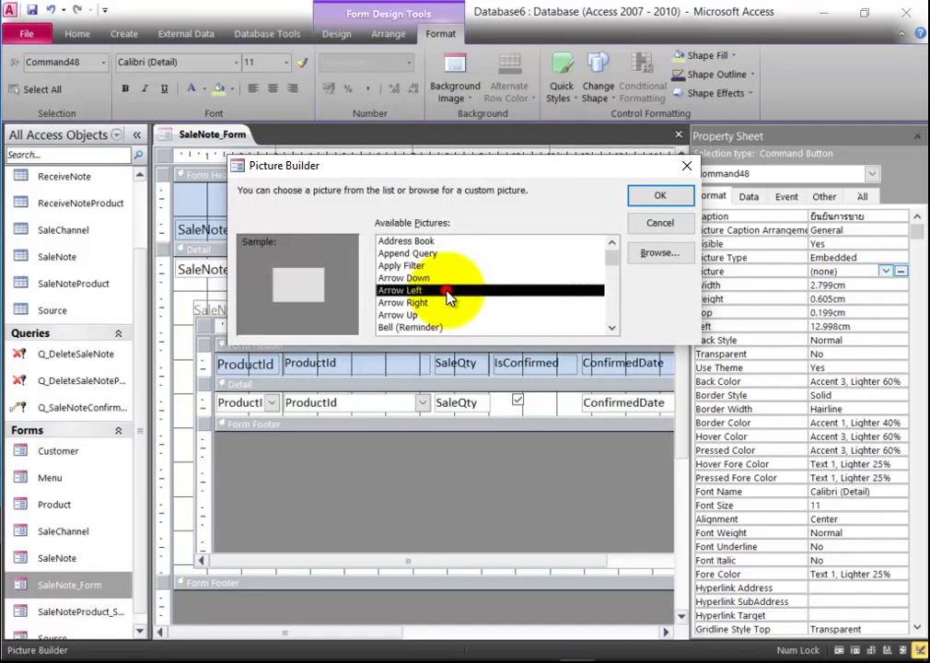
key("Down")
key("Down")
key("Down")
key("Down")
key("Down")
key("Down")
key("Down")
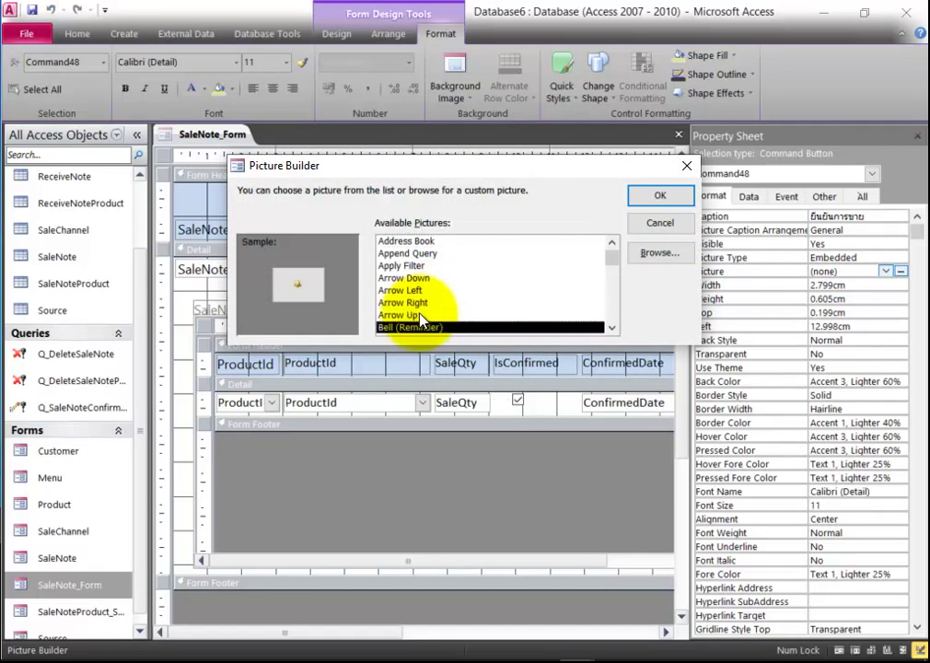
key("Down")
key("Down")
key("Down")
key("Down")
key("Down")
key("Down")
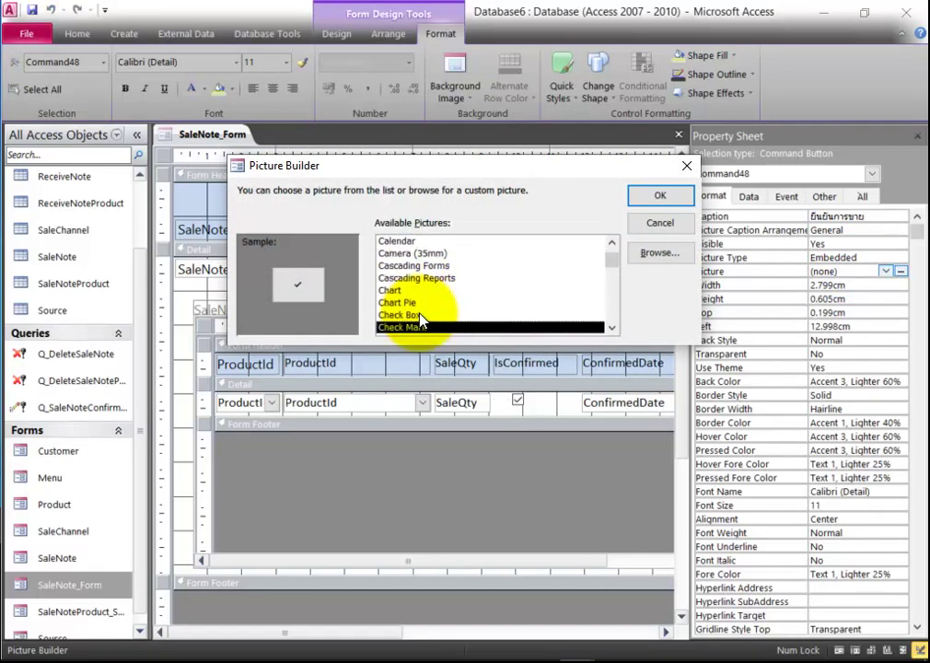
left_click(420, 316)
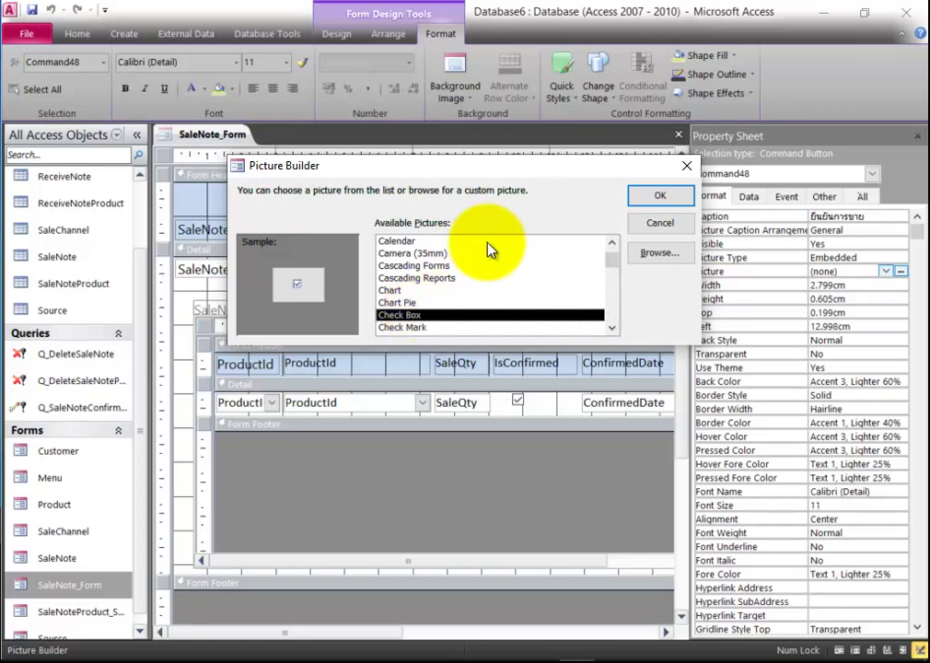
left_click(660, 197)
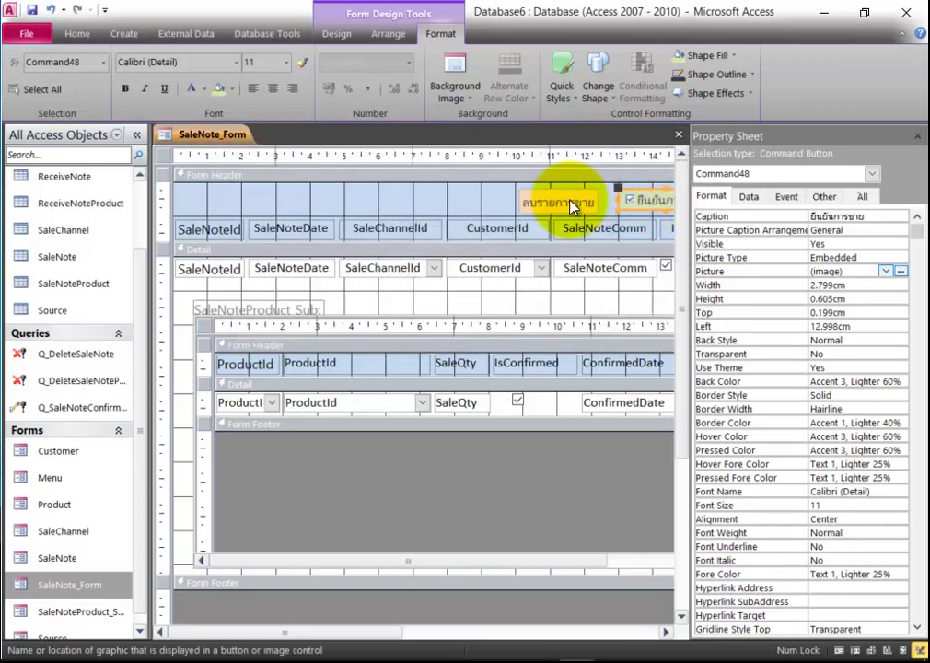
Step: Set the Picture Caption Arrangement of the ลบรายการขาย button to General
left_click(571, 200)
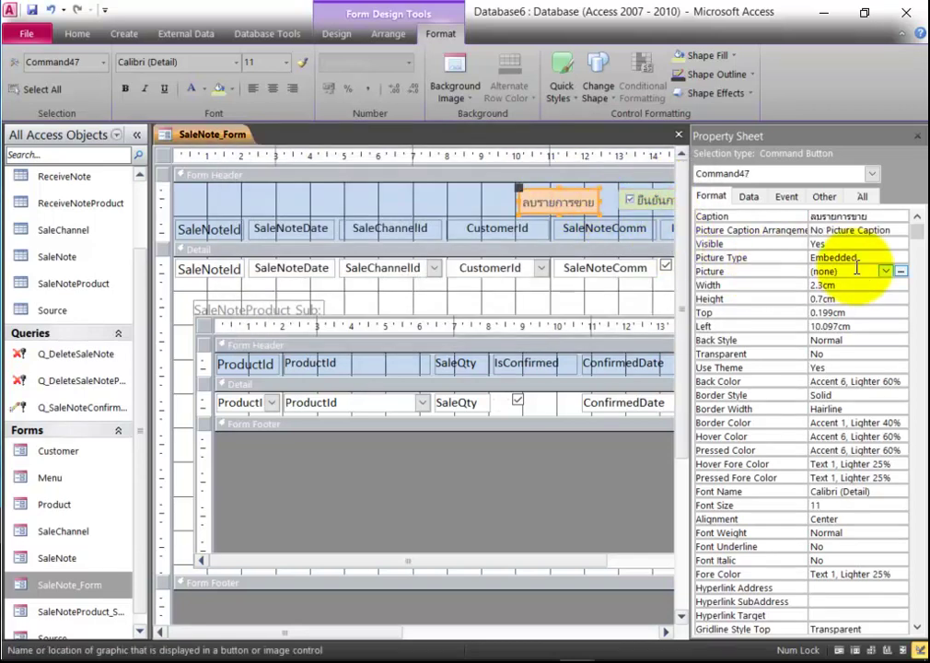
left_click(901, 230)
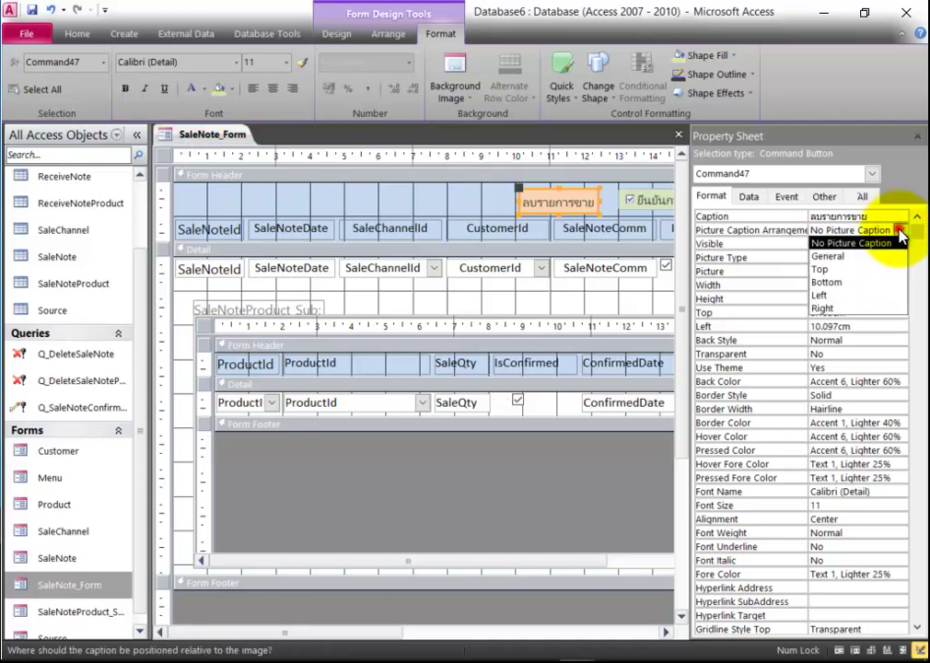
left_click(875, 255)
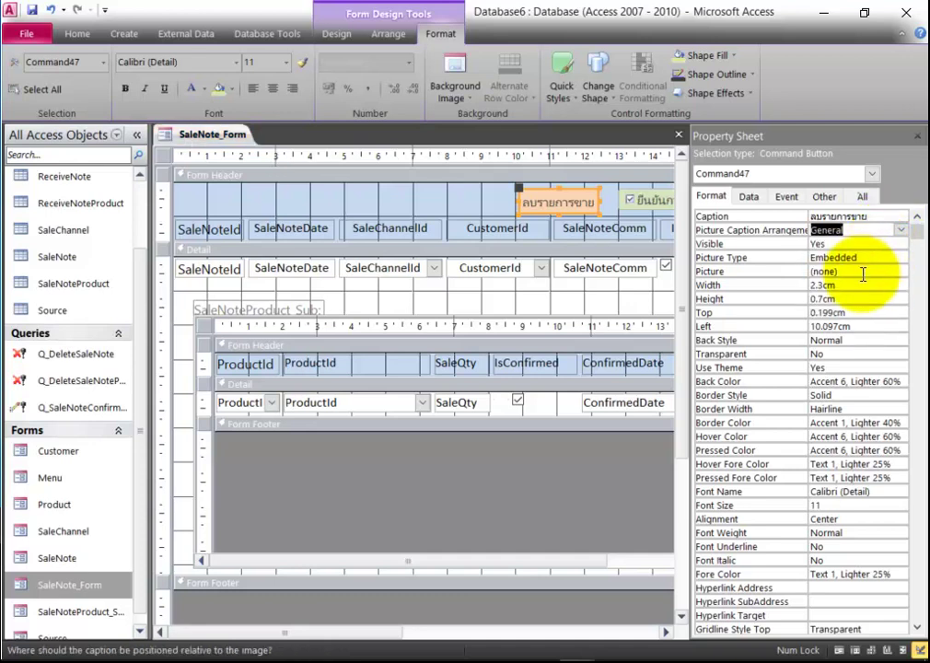
Step: Assign the Delete Query picture from the Picture Builder to the ลบรายการขาย button
left_click(886, 273)
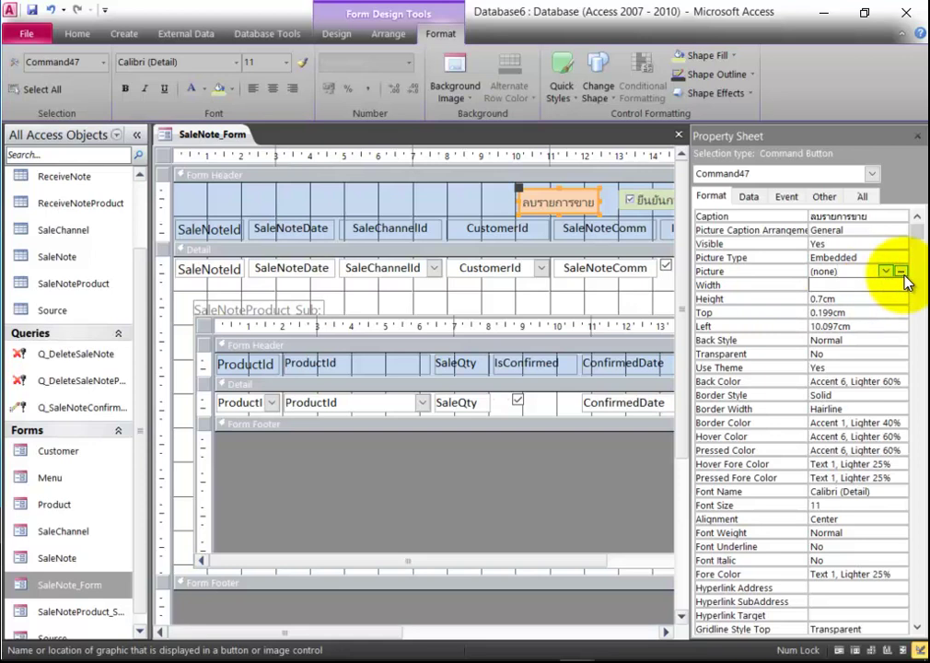
left_click(902, 272)
left_click(429, 304)
key("Down")
key("Down")
key("Down")
key("Down")
key("Down")
key("Down")
key("Down")
key("Down")
key("Down")
key("Down")
key("Down")
key("Down")
key("Down")
key("Down")
key("Down")
key("Down")
key("Down")
key("Down")
key("Down")
key("Down")
key("Down")
key("Down")
key("Down")
key("Down")
key("Down")
key("Down")
key("Down")
key("Up")
key("Down")
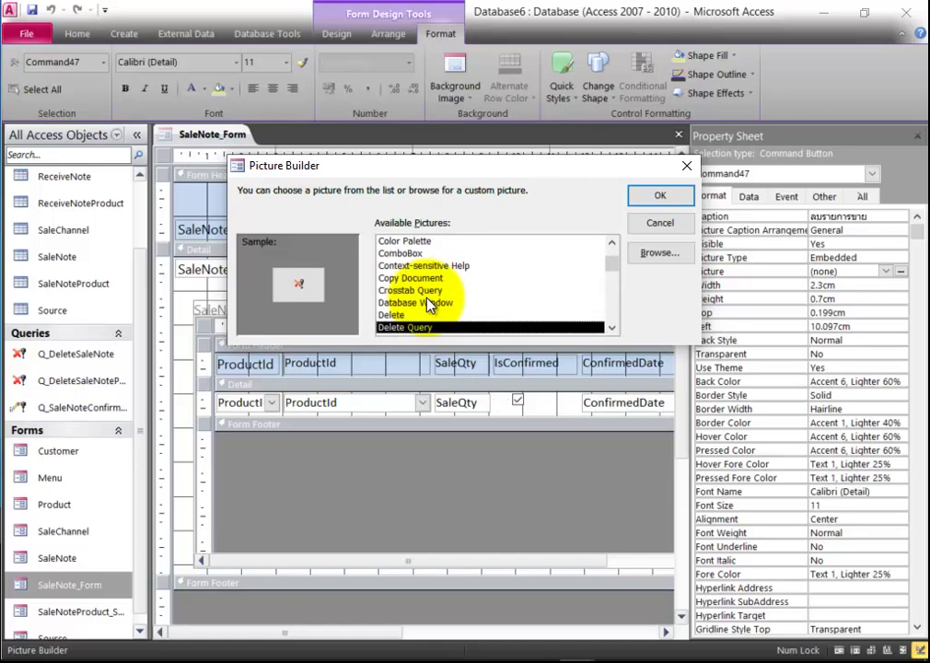
left_click(641, 195)
Step: Widen the ลบรายการขาย button to about 2.8 cm and enlarge the ยืนยันการขาย button slightly to match its height
mouse_move(521, 199)
left_mouse_down()
mouse_move(484, 203)
mouse_move(502, 201)
left_mouse_up()
left_click(918, 135)
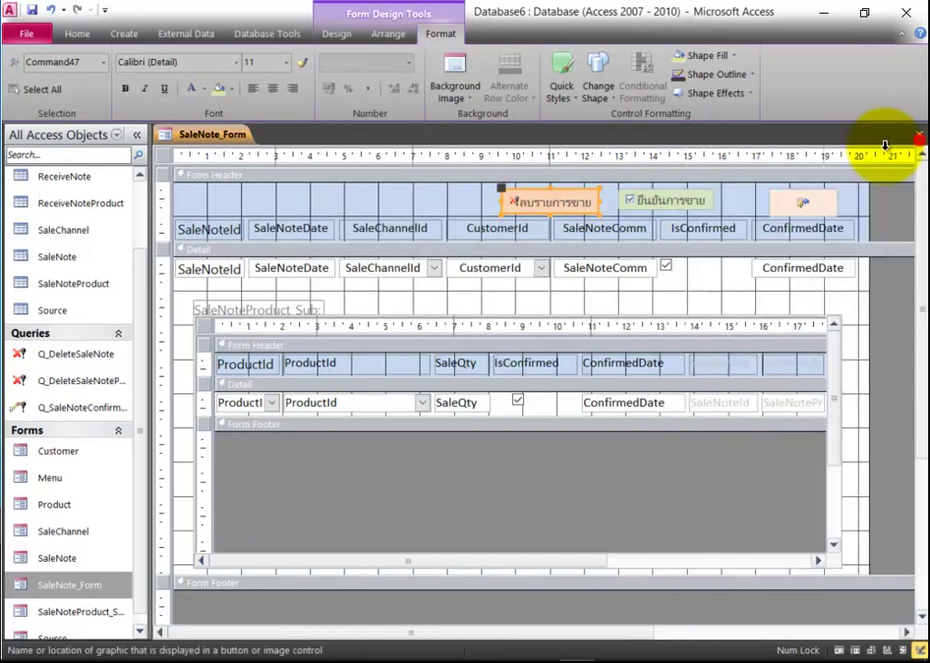
left_click(691, 201)
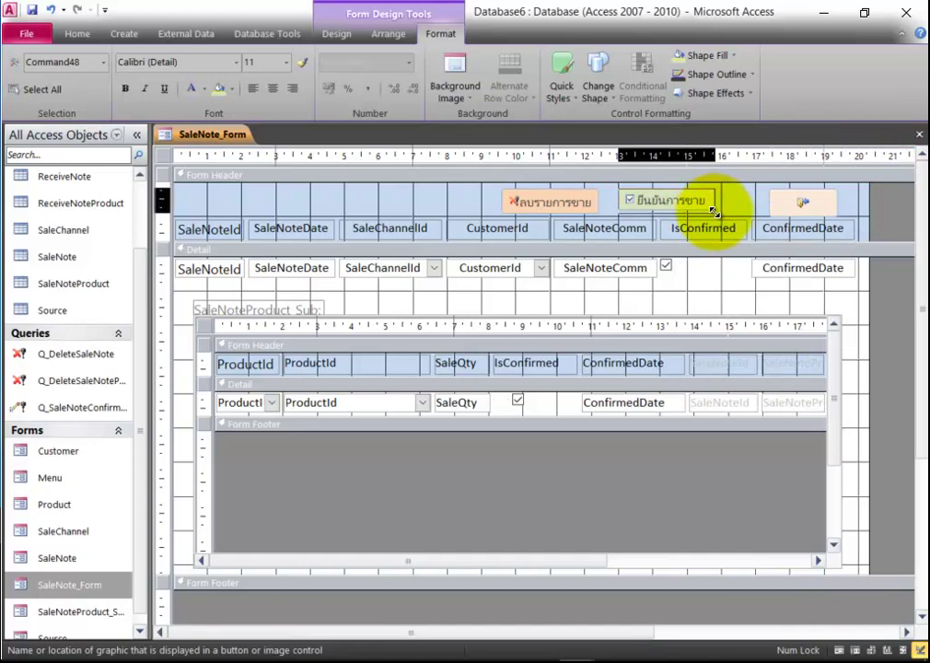
left_click(737, 208)
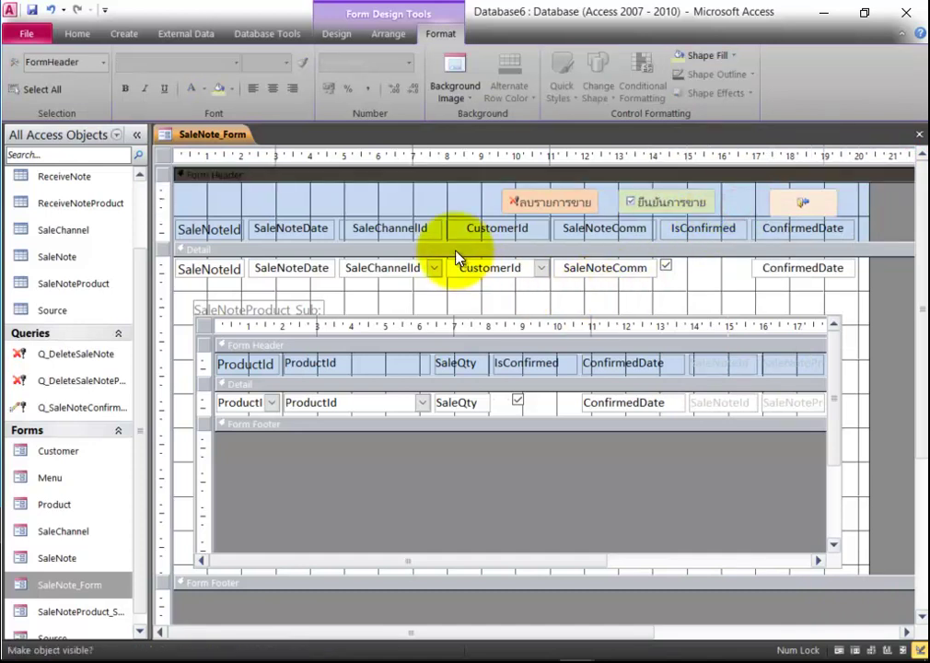
Step: Preview the new header buttons in Form View, and return the form to Design View
left_click(74, 32)
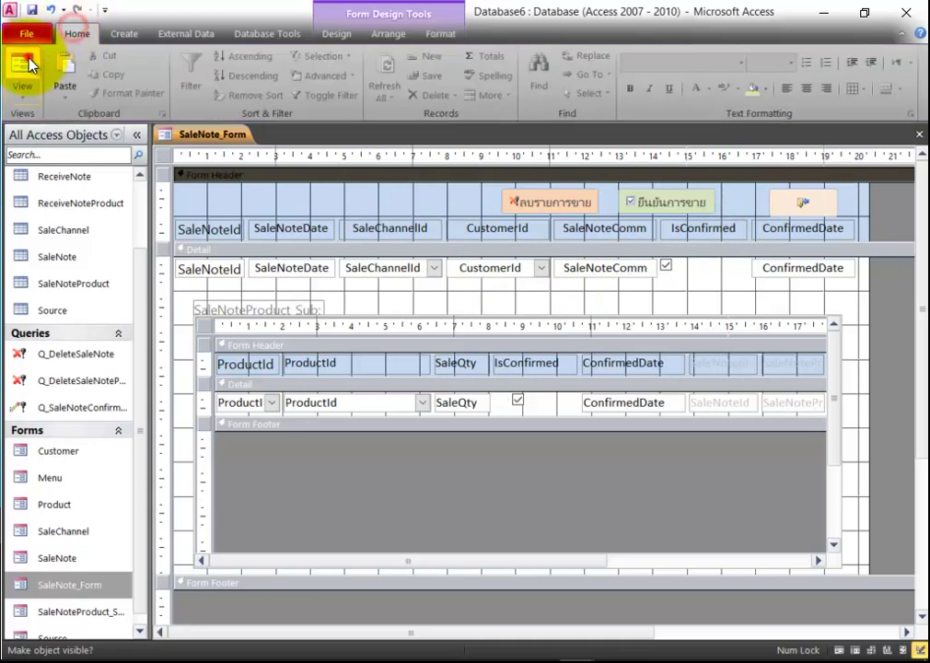
left_click(21, 62)
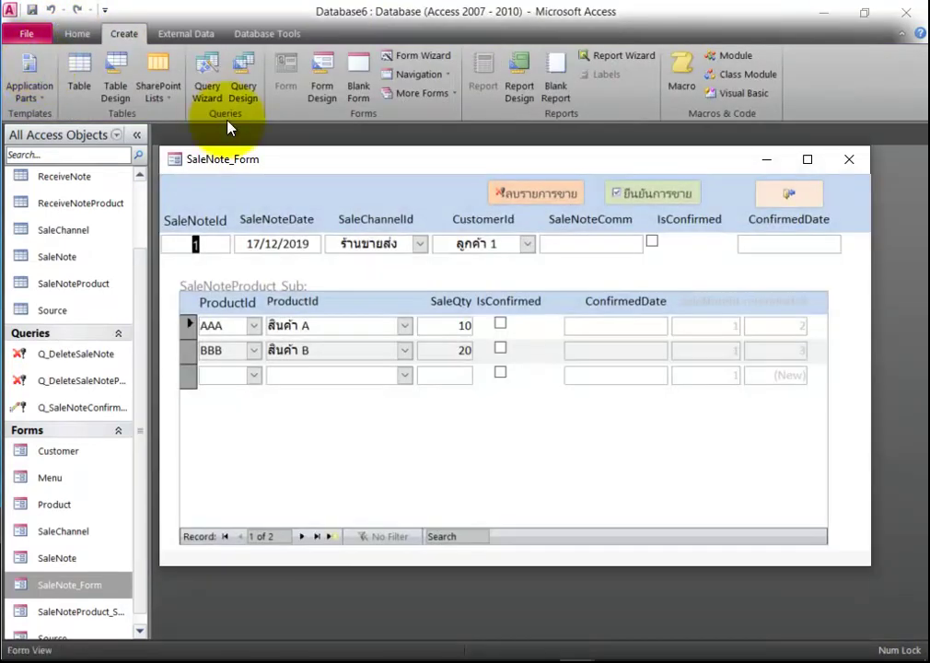
right_click(304, 185)
left_click(333, 236)
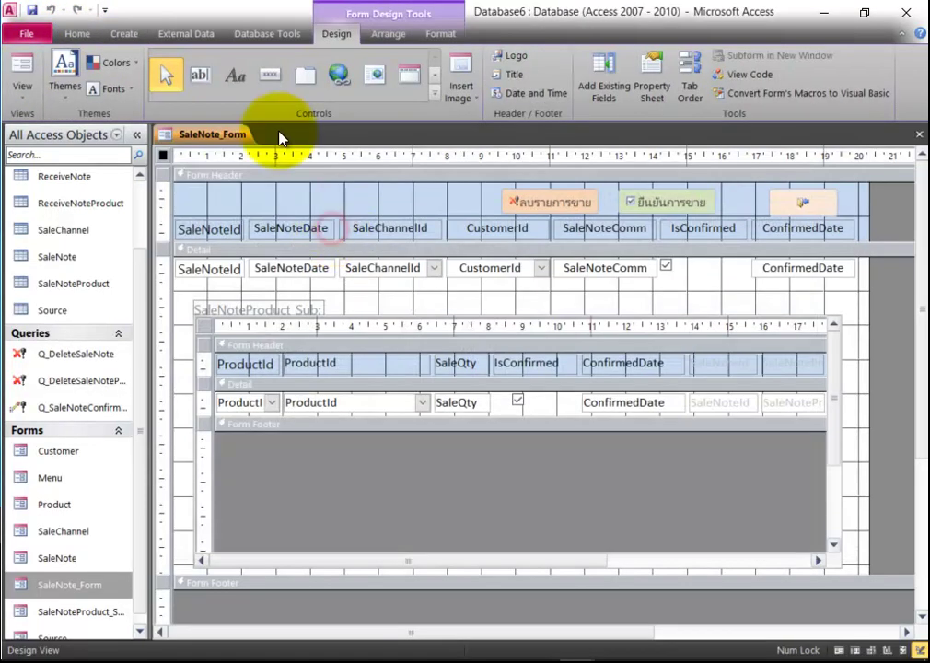
Step: Add a label about 4.7 cm wide to the form header above SaleNoteId and SaleNoteDate, reading แบบฟอร์มการขายสินค้า
left_click(235, 78)
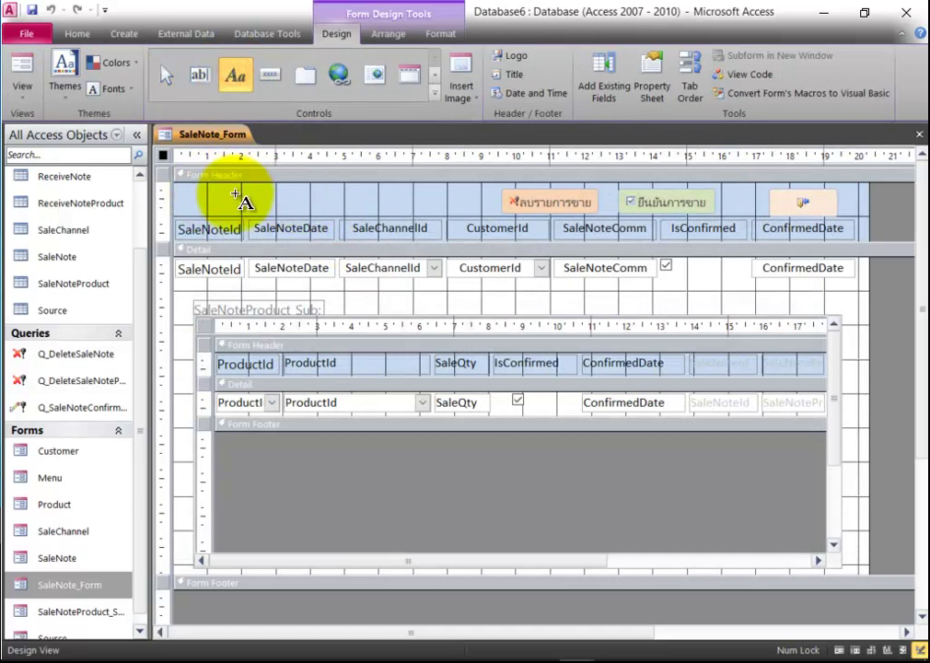
left_click_drag(182, 187, 344, 213)
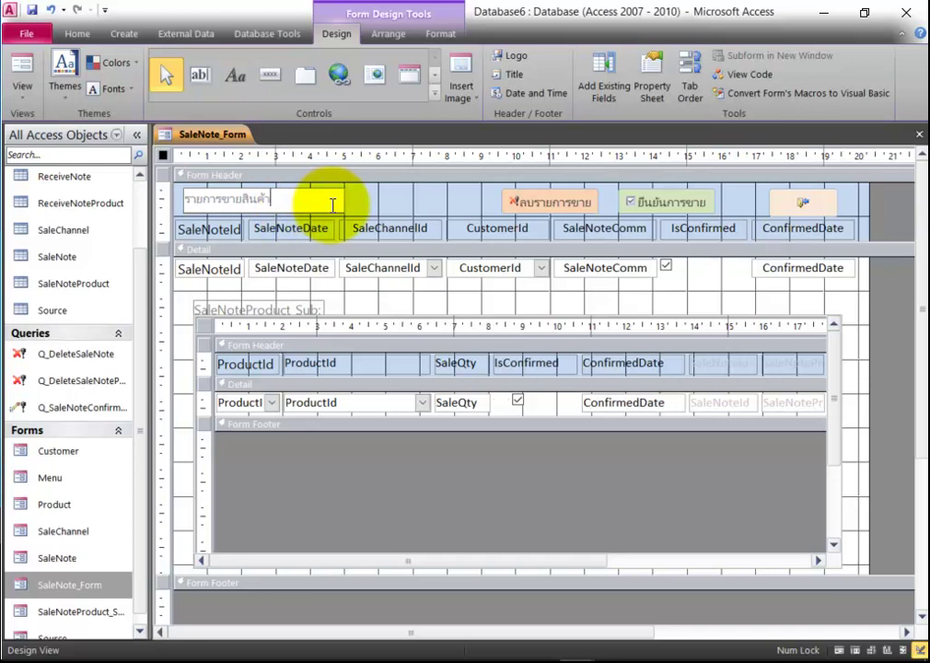
type("บบฟ")
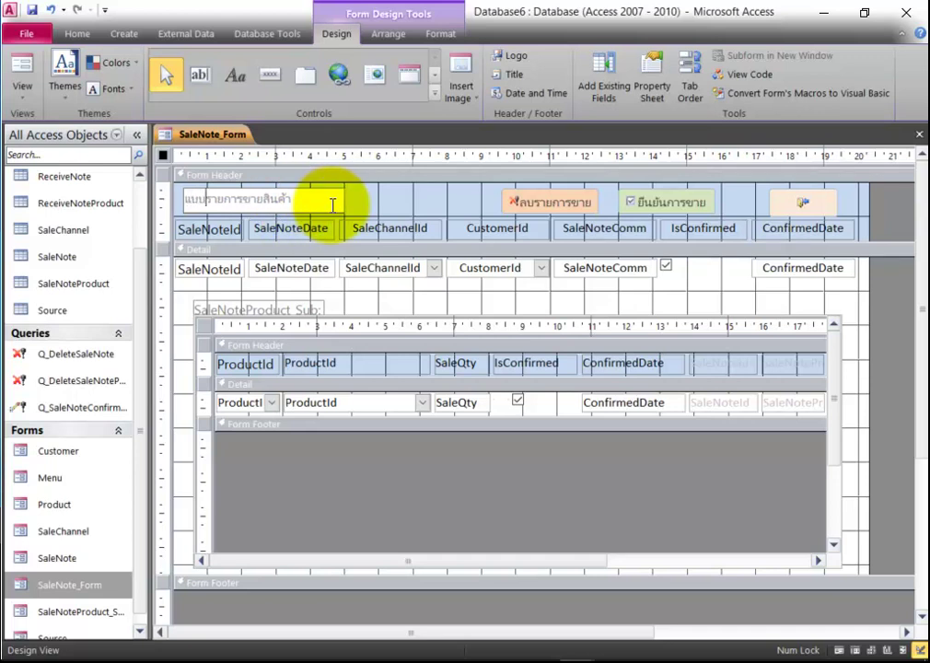
type("อร์มการ")
key("Delete")
key("Delete")
key("Delete")
key("Delete")
key("Delete")
key("Delete")
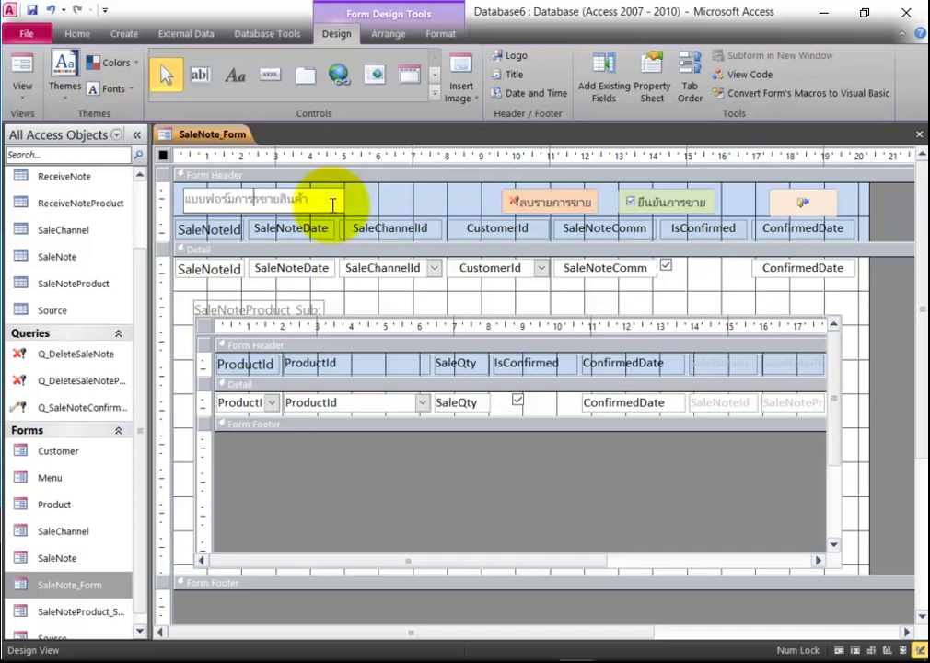
left_click(388, 205)
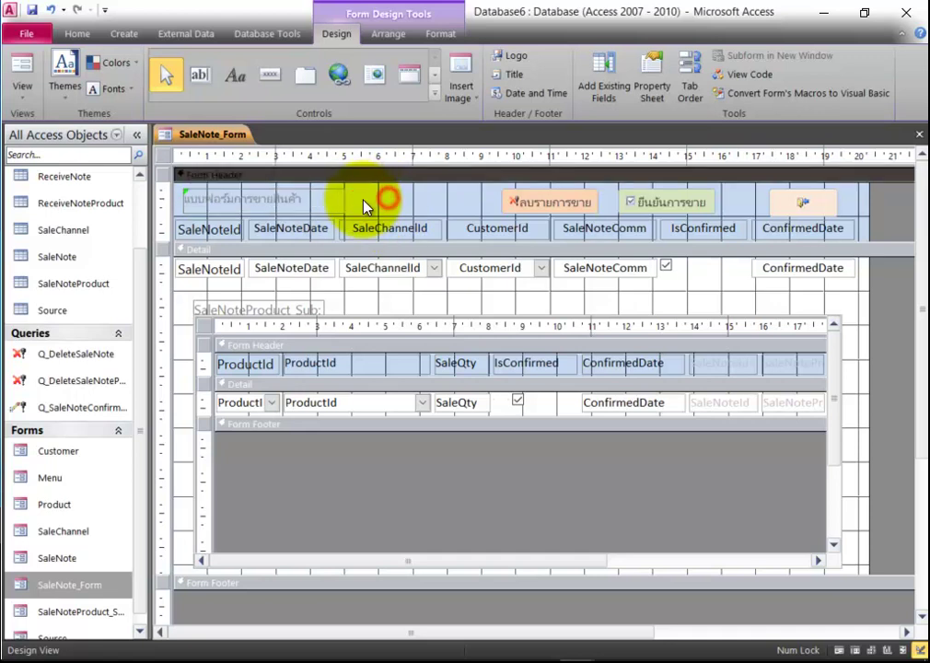
Step: Change the font colour of the แบบฟอร์มการขายสินค้า label to black
left_click(322, 197)
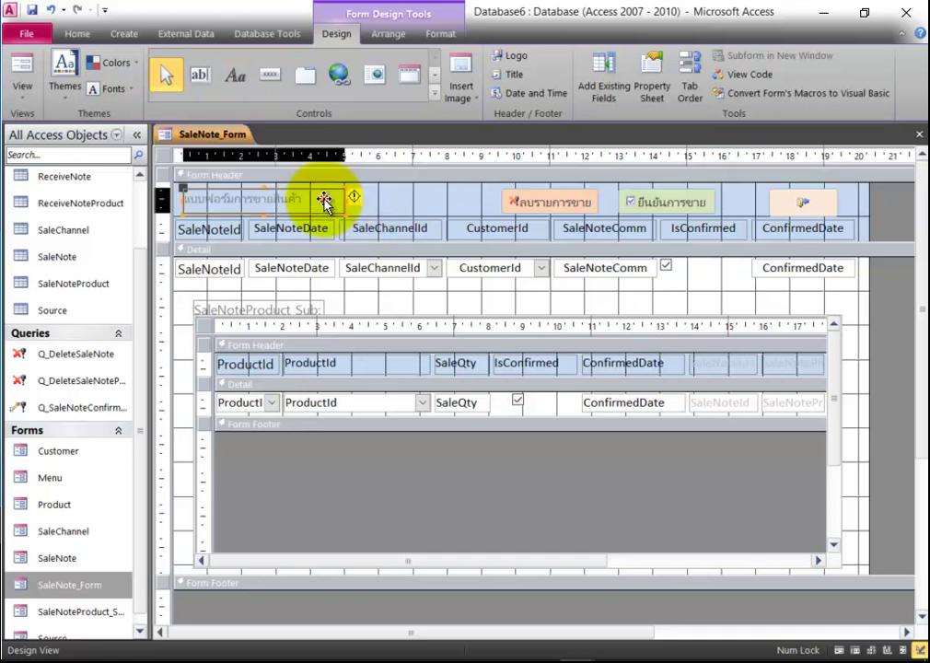
left_click(440, 34)
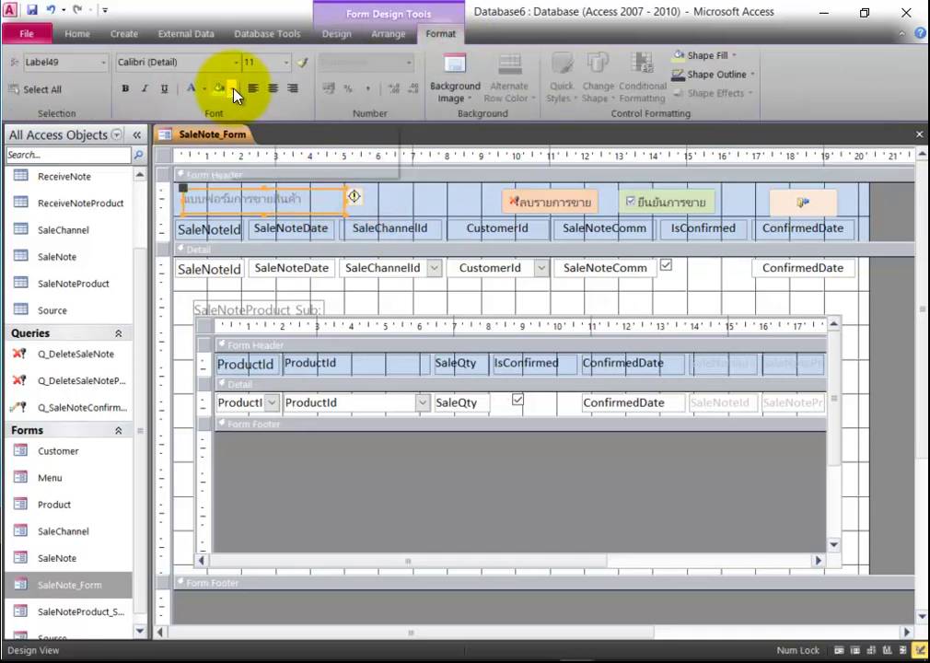
left_click(202, 88)
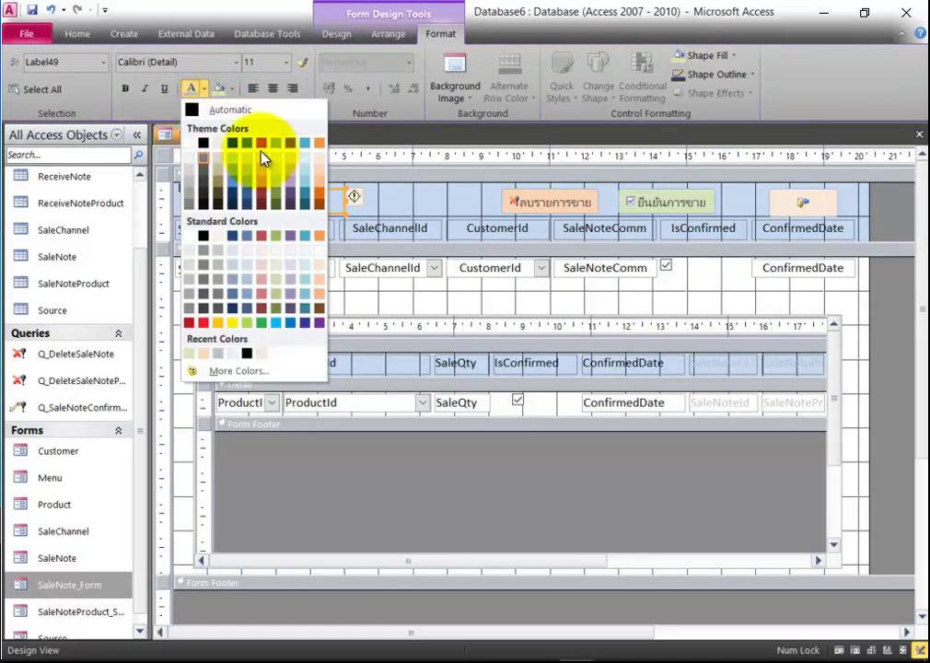
left_click(203, 143)
left_click(301, 173)
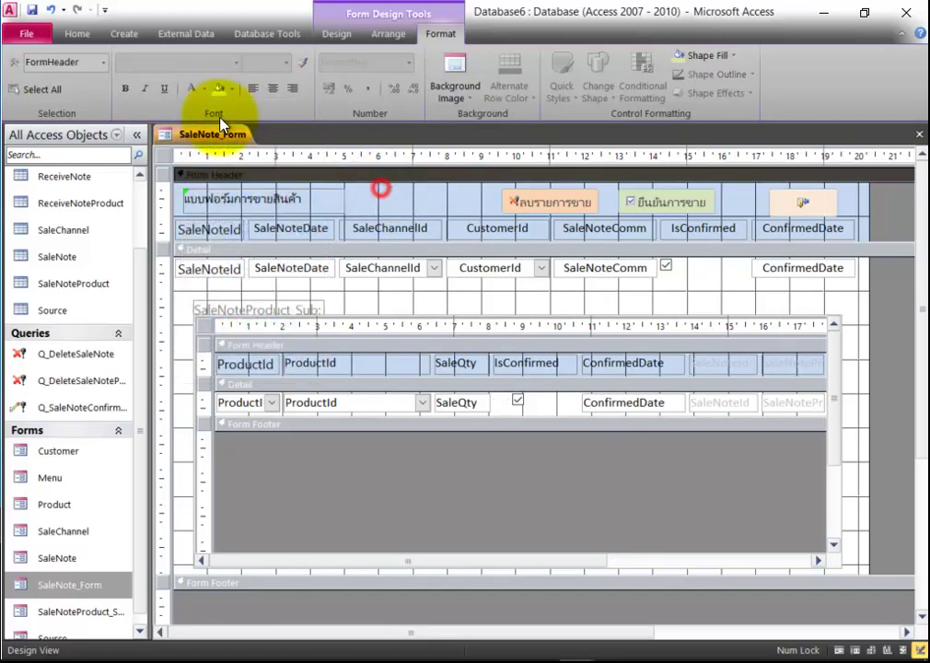
Step: Add a second header label beside the title label, reading รายการนี้ยืนยันแล้วไม่สามารถลบและแก้ไขได้
left_click(337, 35)
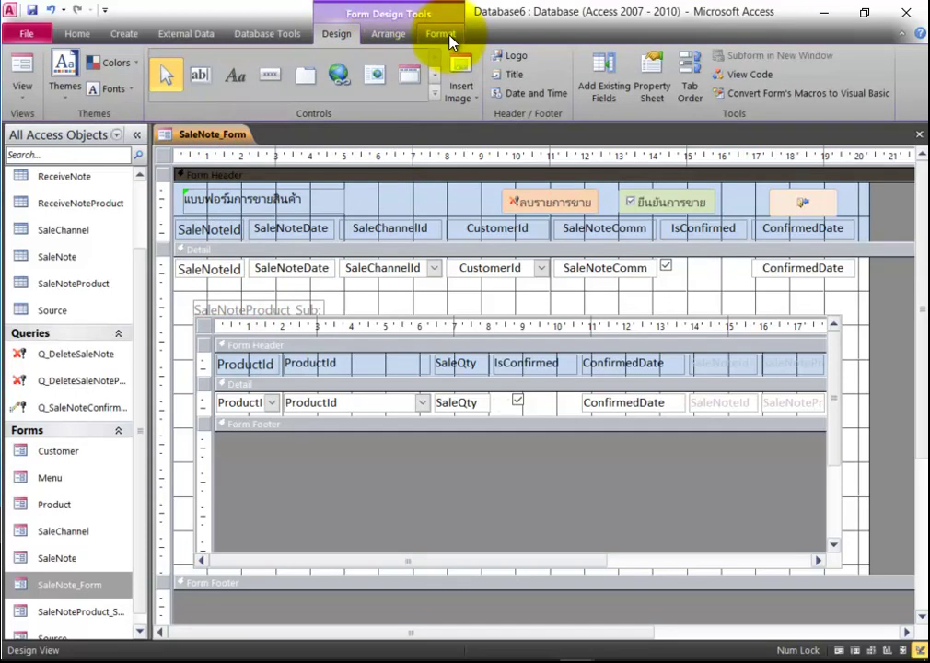
left_click(235, 74)
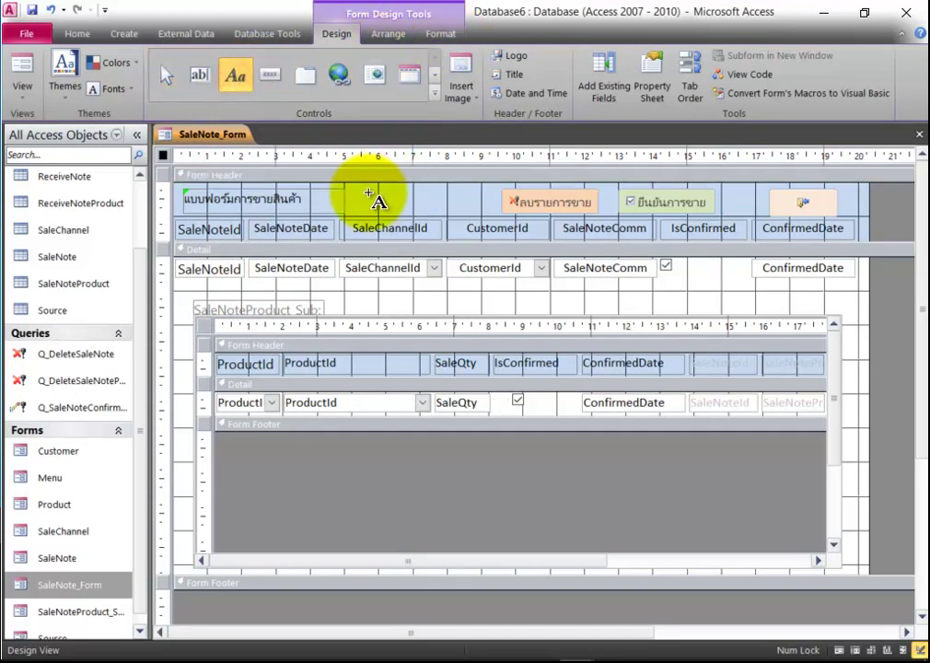
left_click_drag(365, 192, 497, 214)
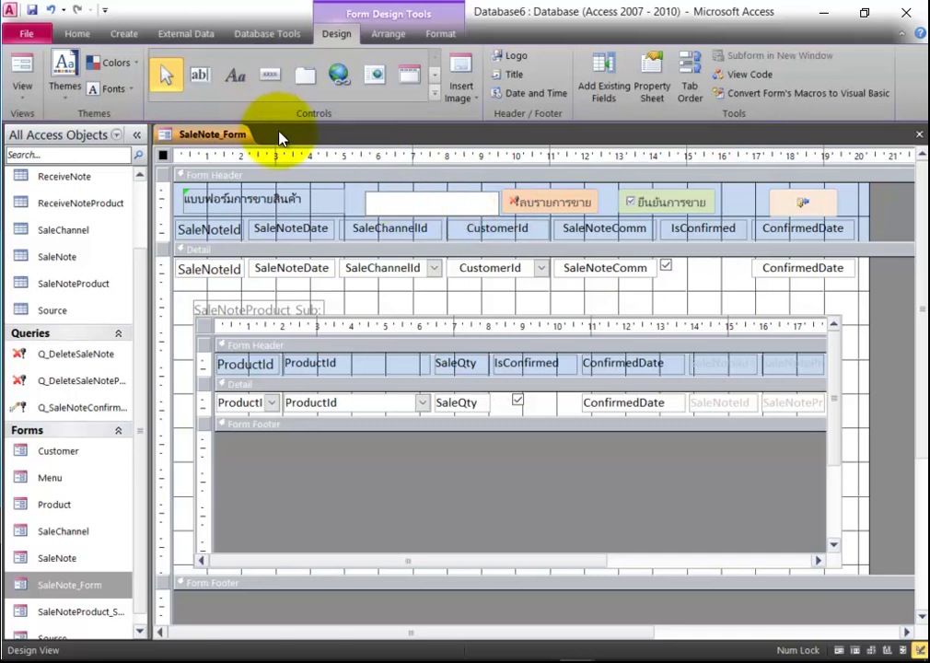
type("รายการนี้ยืนยันแล้วไม่สามารถล")
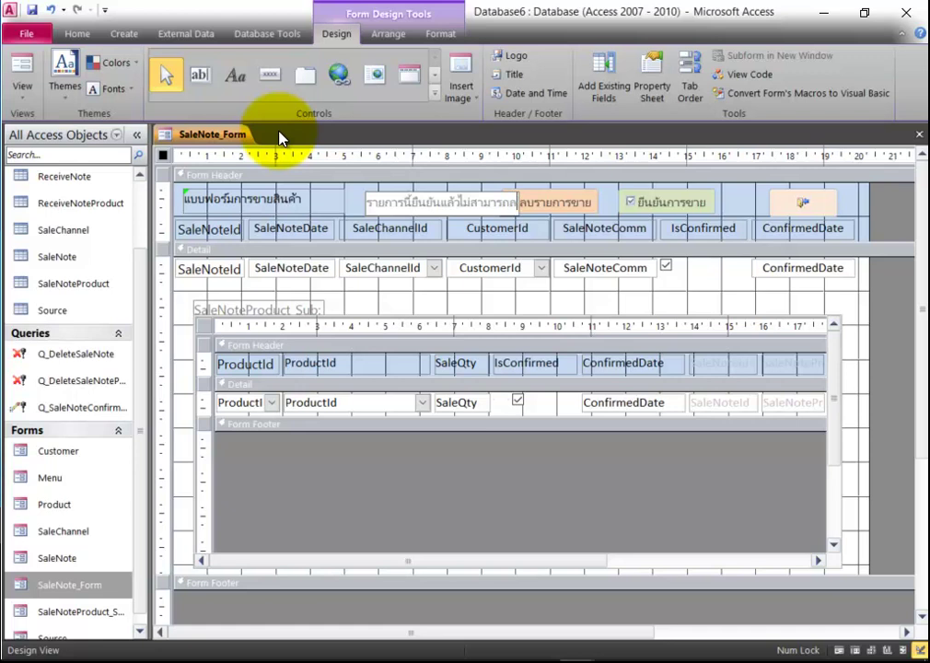
type("บและแก้")
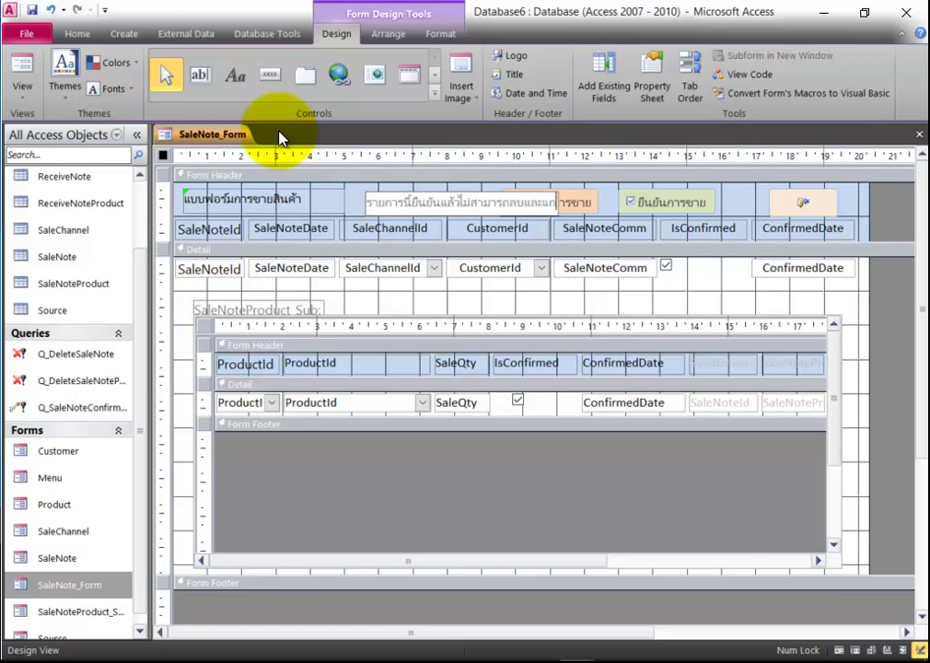
type("ไขได้")
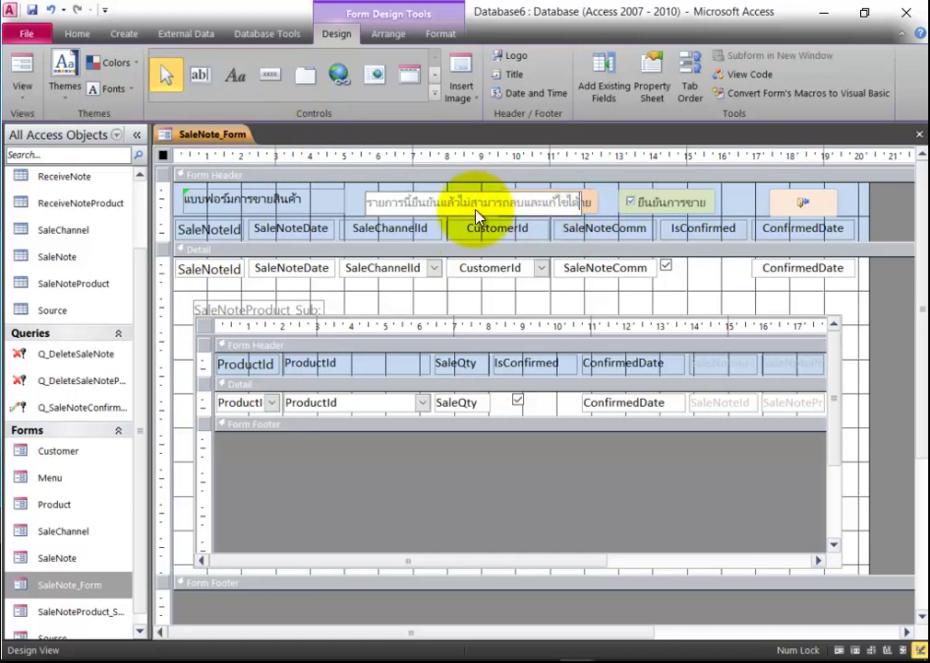
left_click(442, 195)
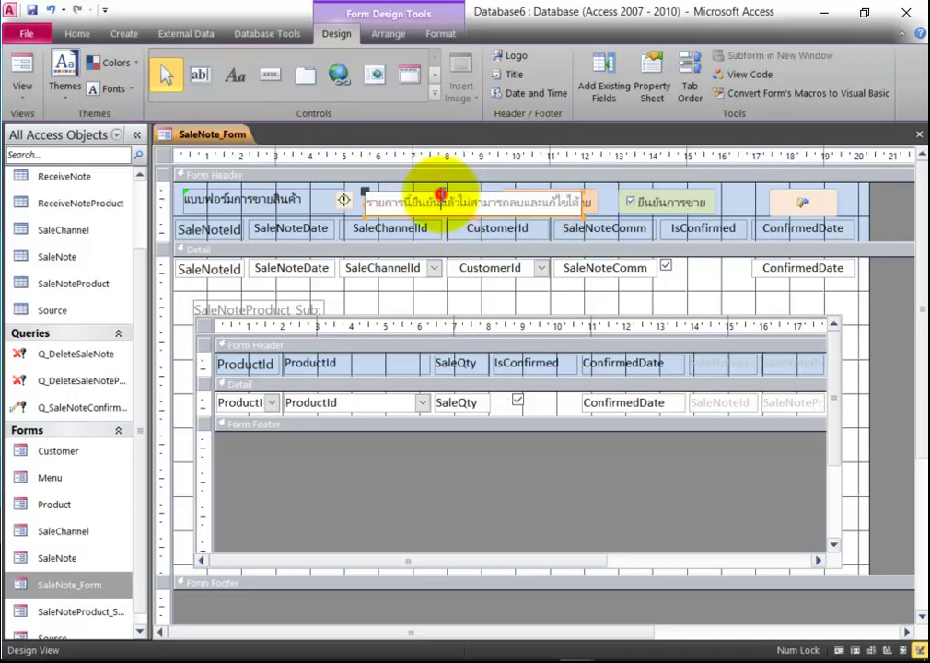
Step: Shift the ยืนยันการขาย, exit and ลบรายการขาย buttons to the right in the form header to make room for the new label
left_click_drag(695, 201, 733, 203)
left_click_drag(822, 204, 841, 202)
left_click(741, 201)
left_click_drag(590, 208, 669, 208)
Step: Place the รายการนี้ยืนยันแล้ว label between the title label and the ลบรายการขาย button, undoing its drop into the field-heading row
left_click(549, 206)
left_click_drag(545, 205, 625, 229)
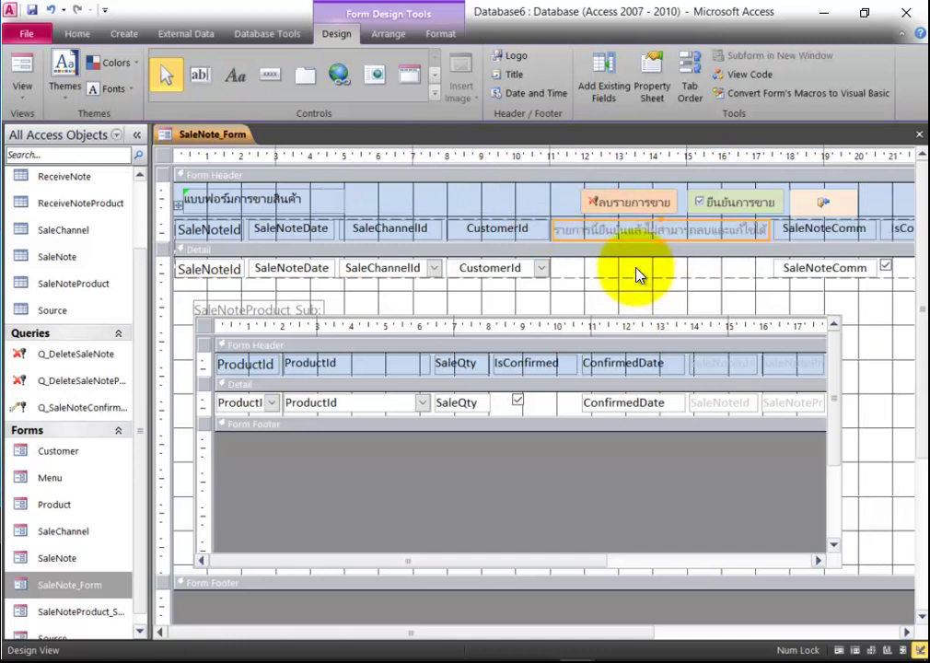
key("ctrl+z")
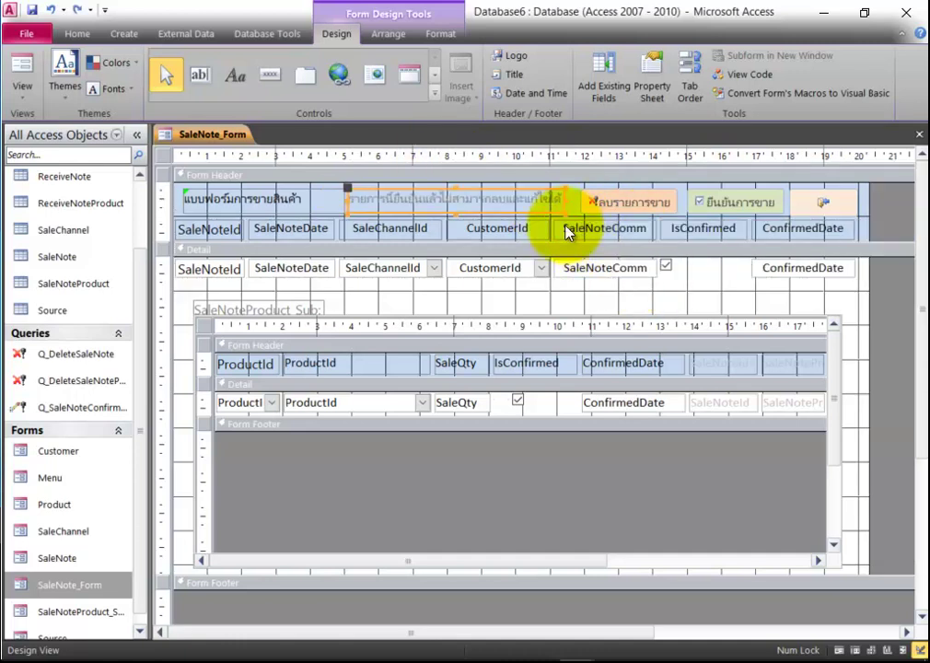
Step: Give the รายการนี้ยืนยันแล้ว label a dark red standard-colour fill and white text
left_click(452, 35)
left_click(231, 89)
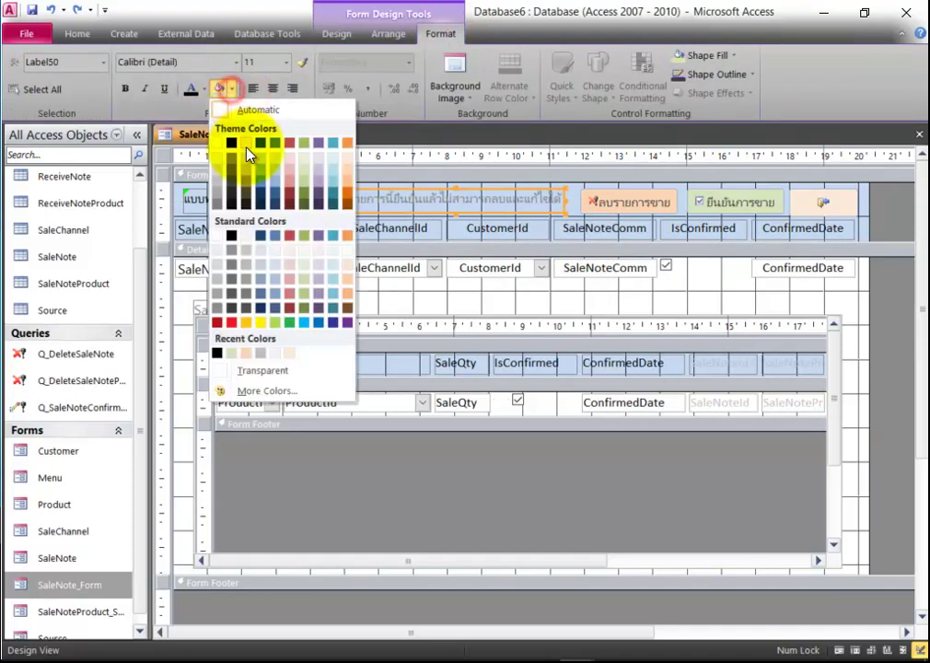
left_click(218, 323)
left_click(204, 89)
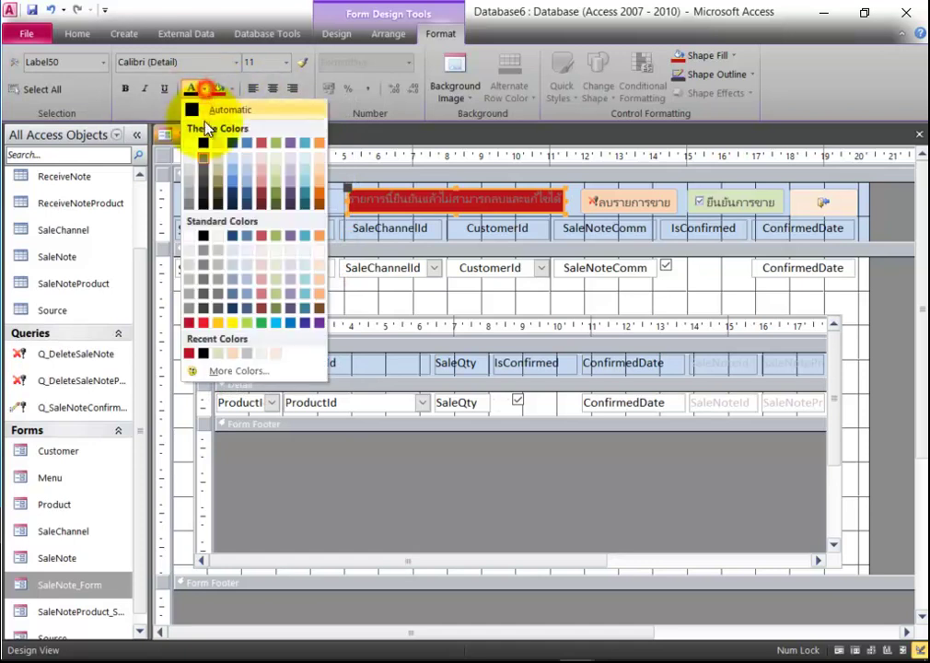
left_click(189, 142)
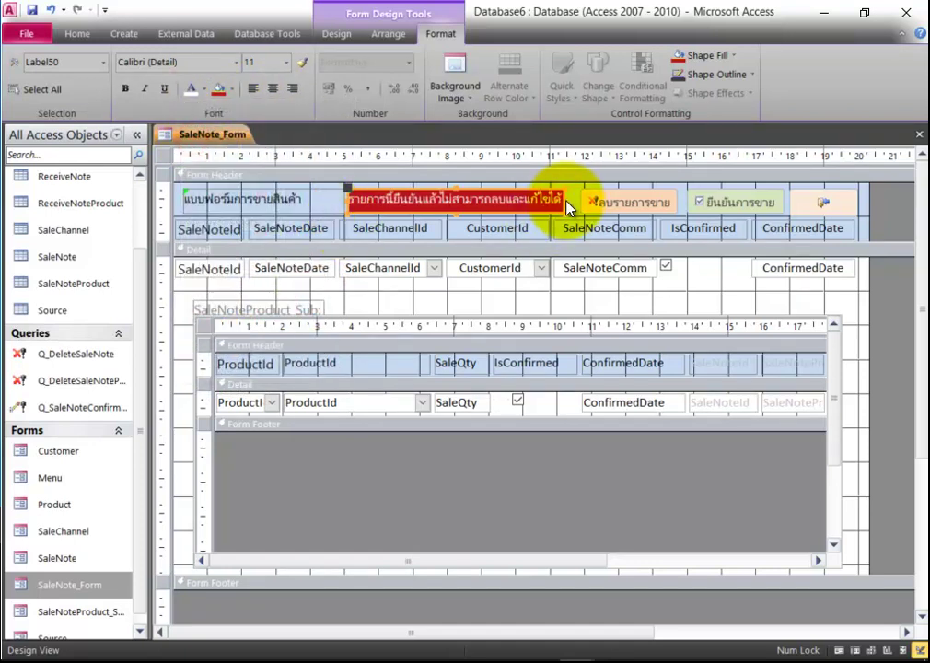
Step: Widen the รายการนี้ยืนยันแล้ว label slightly and shift it left to leave a gap before the ลบรายการขาย button
mouse_move(564, 199)
left_mouse_down()
mouse_move(587, 202)
mouse_move(578, 201)
left_mouse_up()
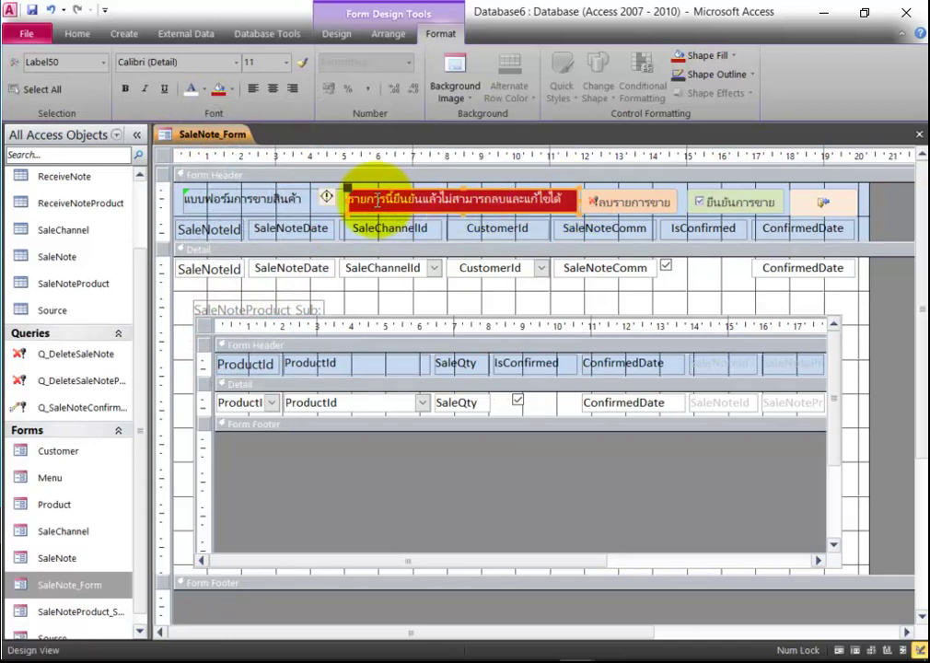
left_click(691, 173)
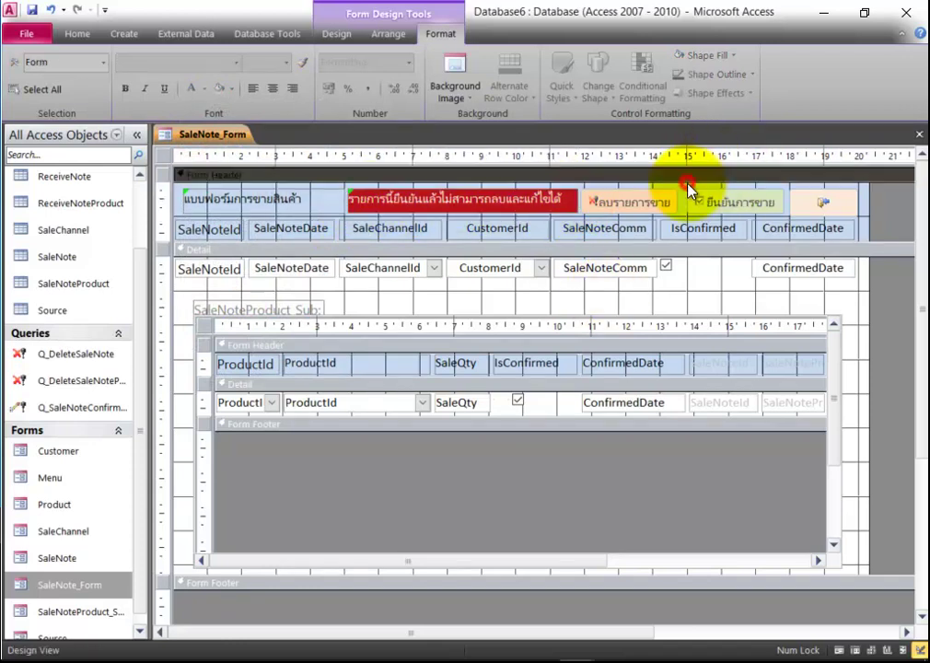
left_click_drag(550, 208, 538, 205)
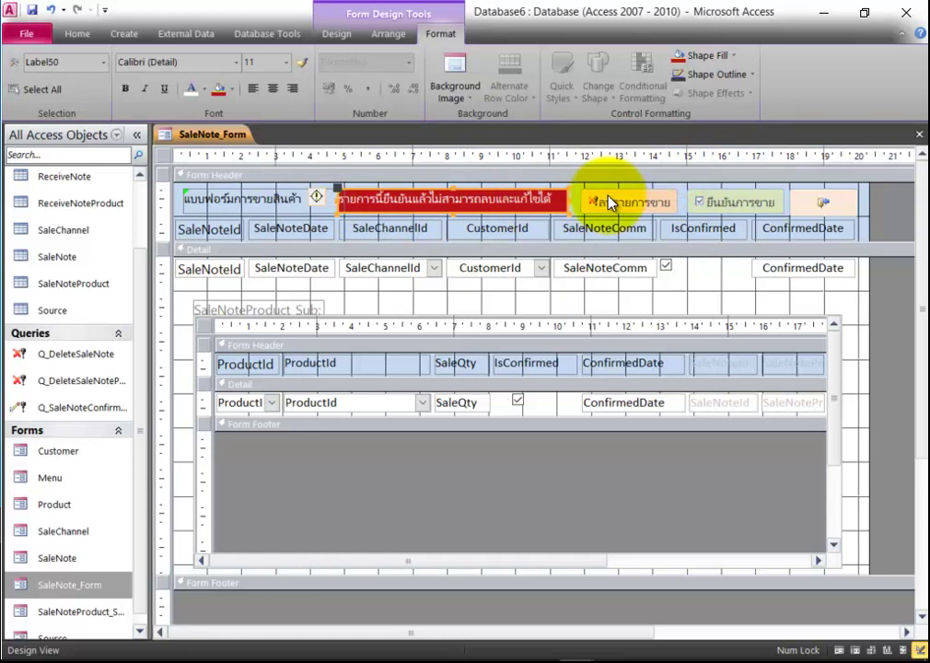
left_click(561, 212)
left_click(570, 207)
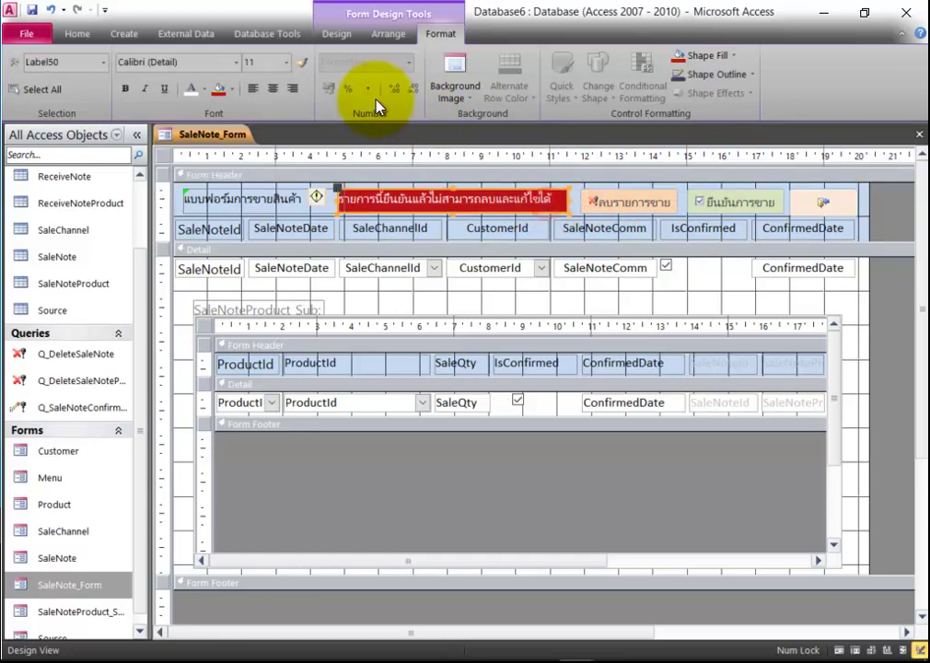
Step: Recolour the warning label's fill, trying dark orange before settling on the theme colour Accent 2, Darker 50%
left_click(232, 89)
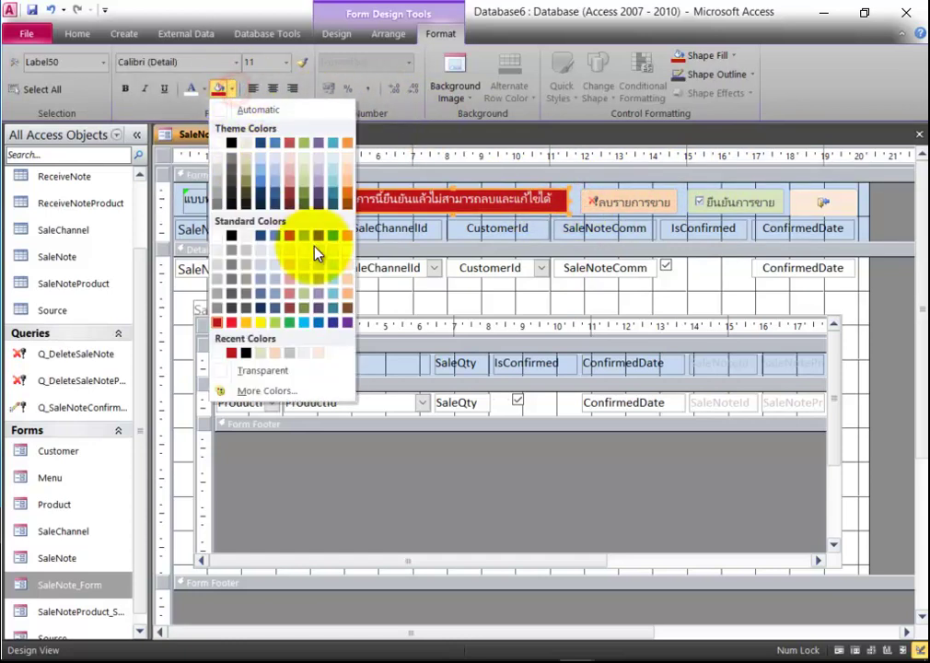
left_click(346, 199)
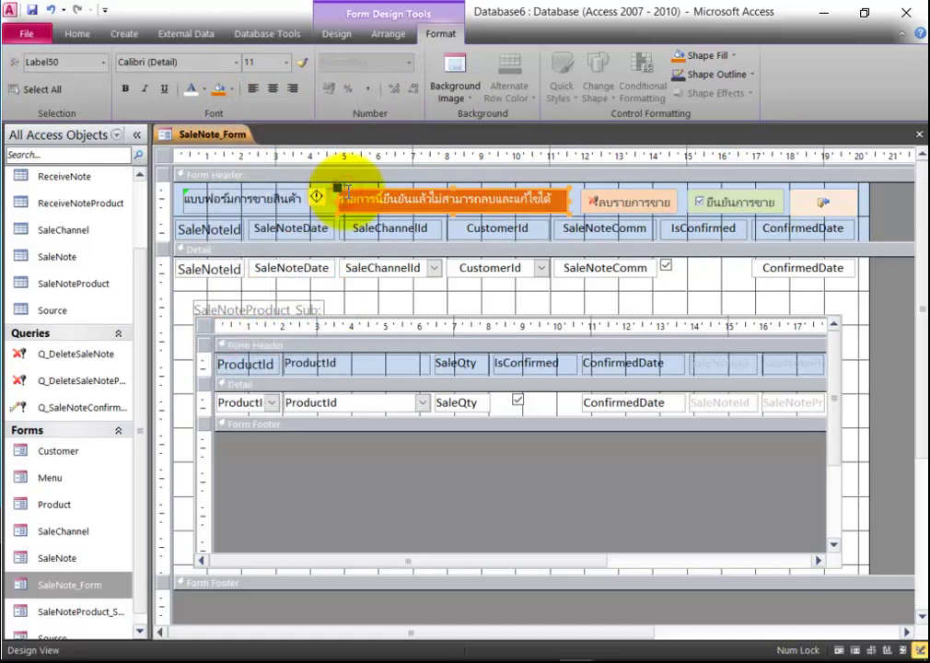
left_click(232, 89)
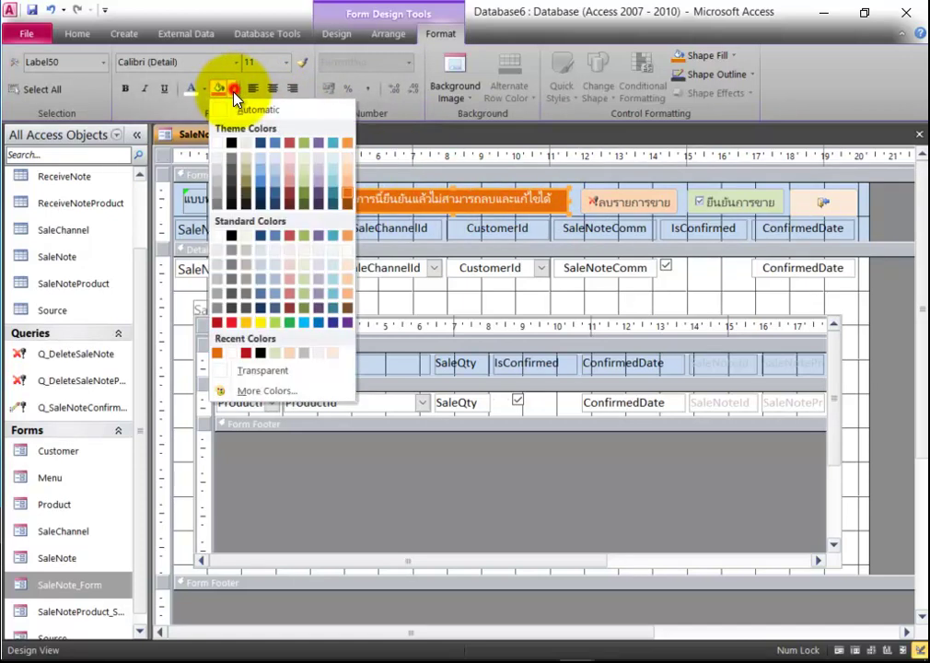
left_click(289, 202)
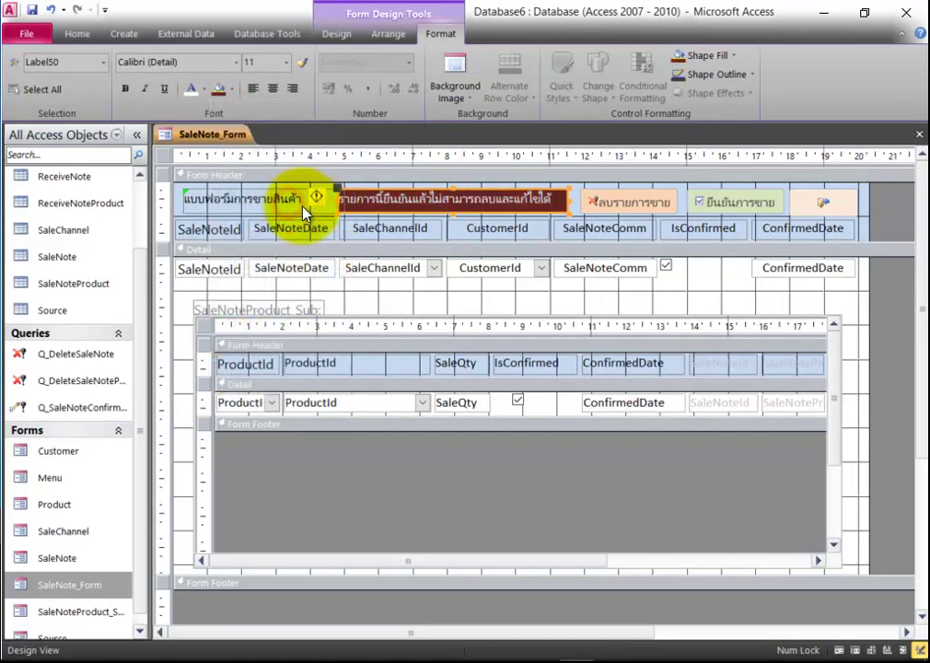
Step: Open the warning label's properties and set its name to LbMessage
left_click(564, 207)
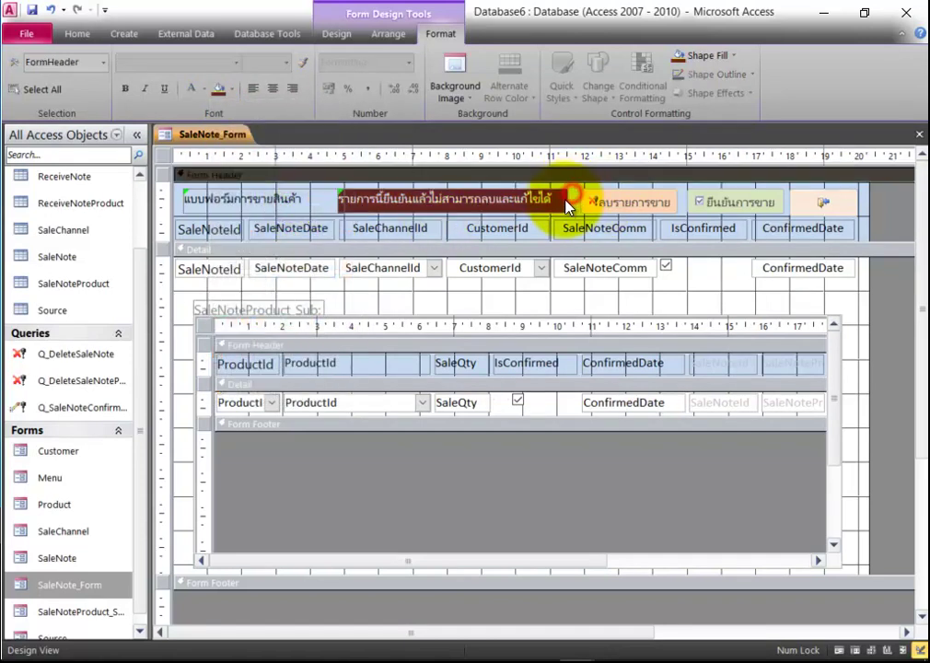
left_click(564, 207)
right_click(564, 207)
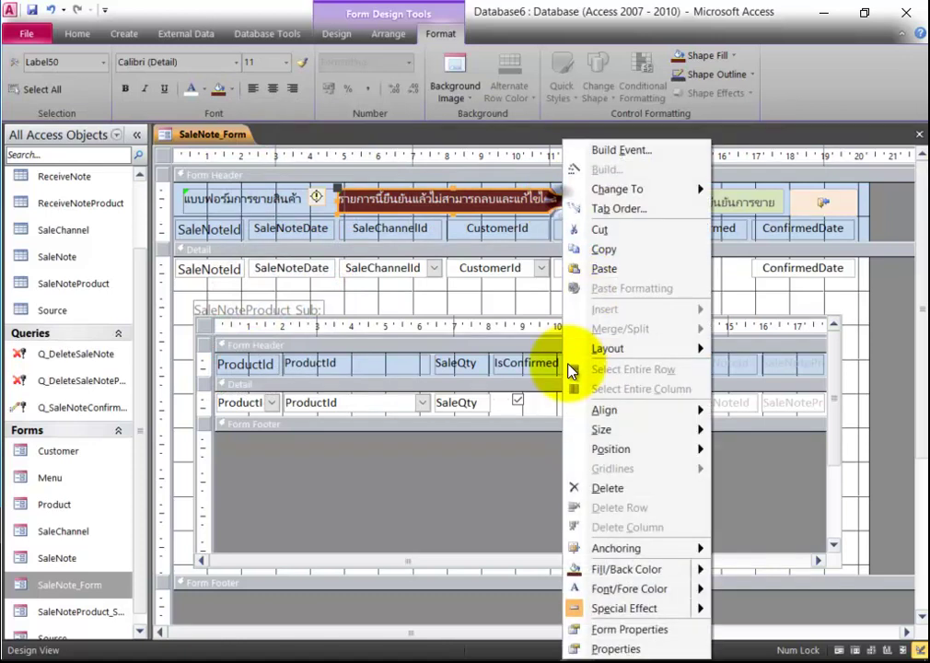
left_click(651, 651)
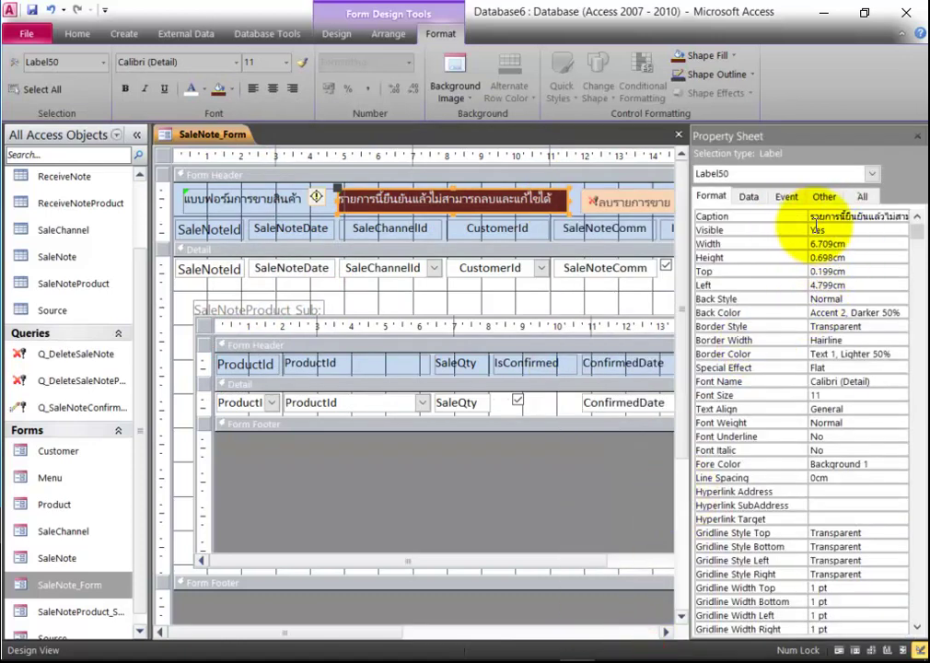
left_click(863, 196)
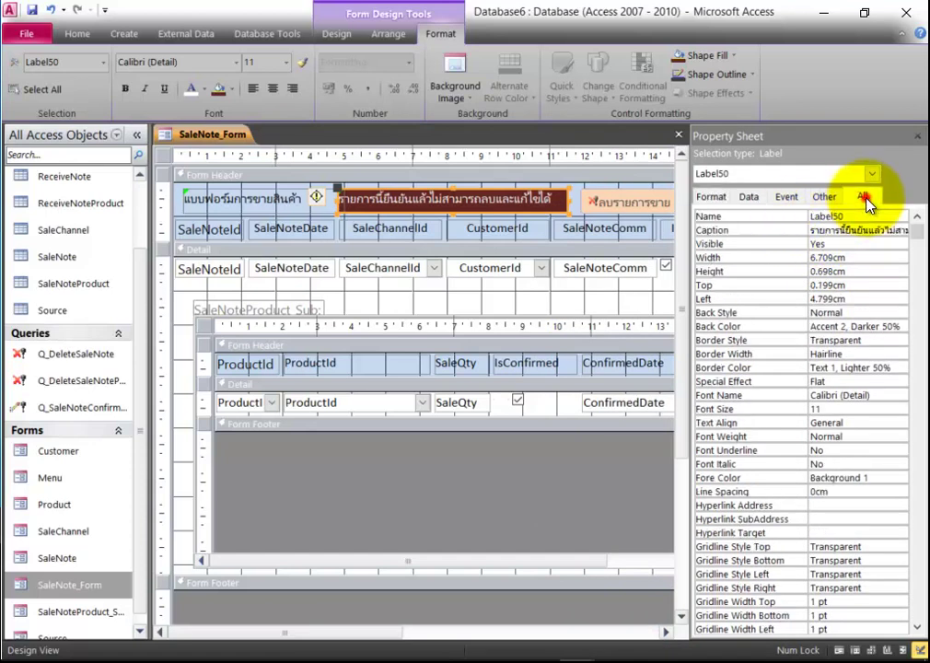
left_click(787, 216)
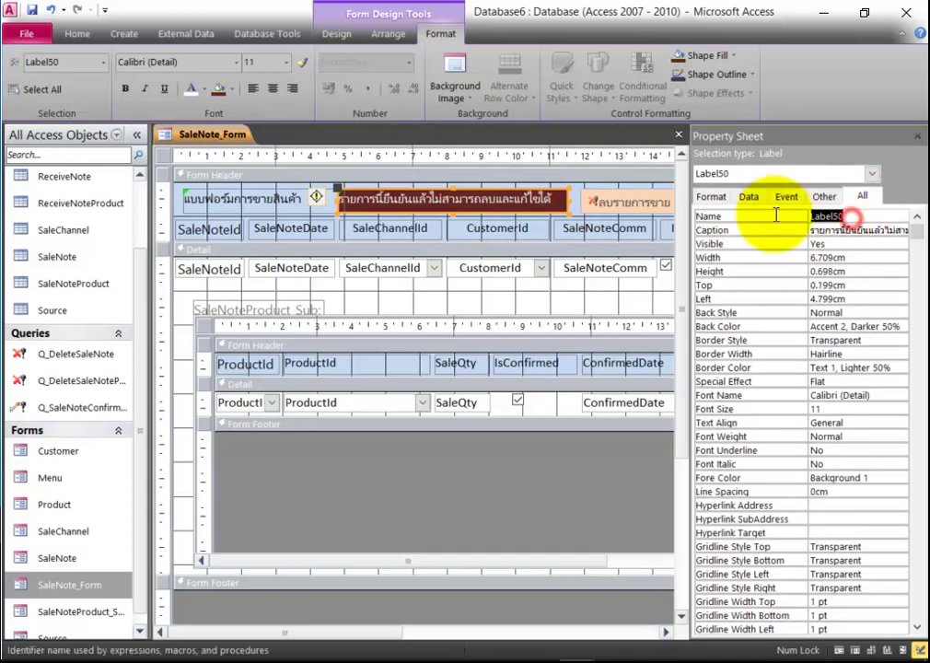
type("L")
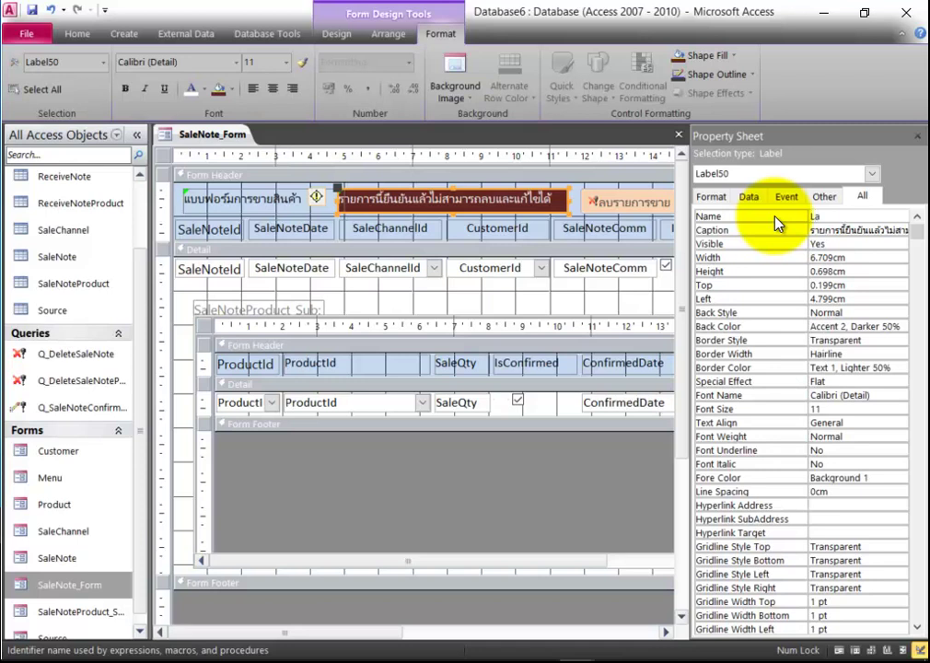
type("bA")
key("BackSpace")
type("Msg")
key("BackSpace")
key("BackSpace")
type("essage")
left_click(831, 243)
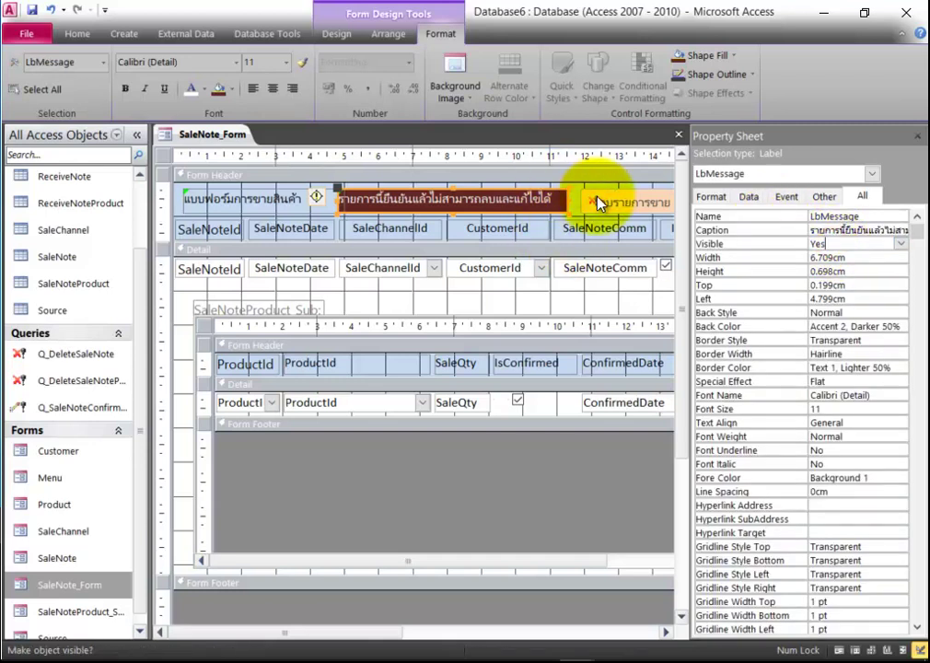
Step: Preview SaleNote_Form with the coloured warning label in Form View and return to Design View
left_click(70, 34)
left_click(13, 77)
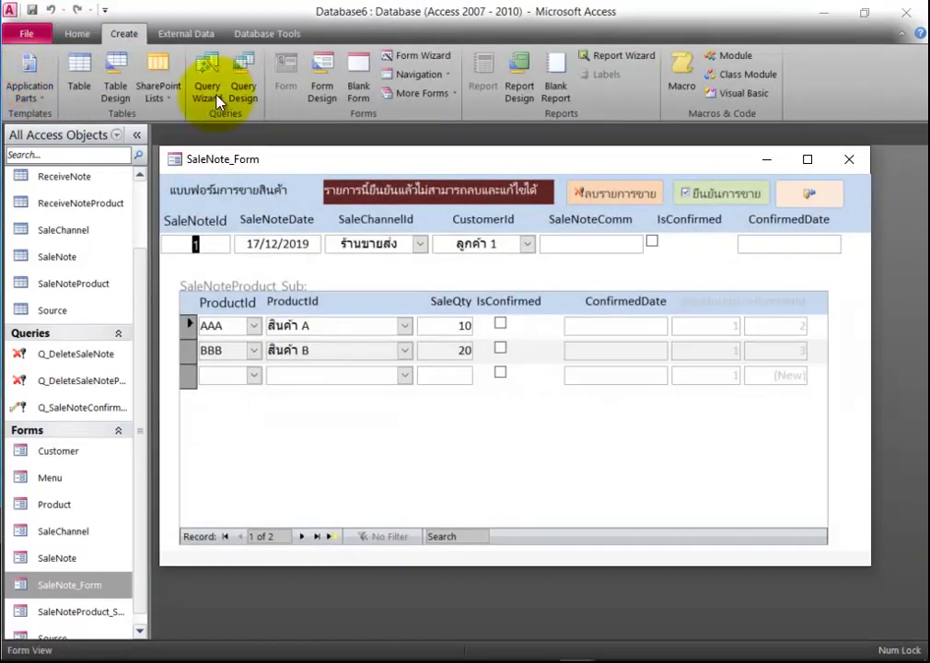
right_click(270, 195)
left_click(320, 251)
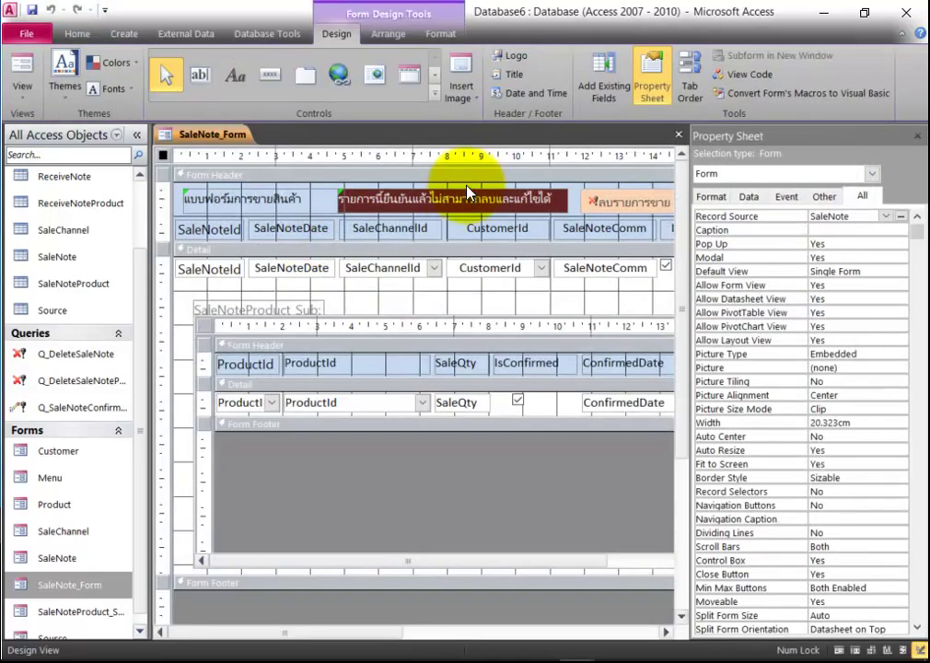
Step: Set the LbMessage label's Visible property to No
left_click(466, 194)
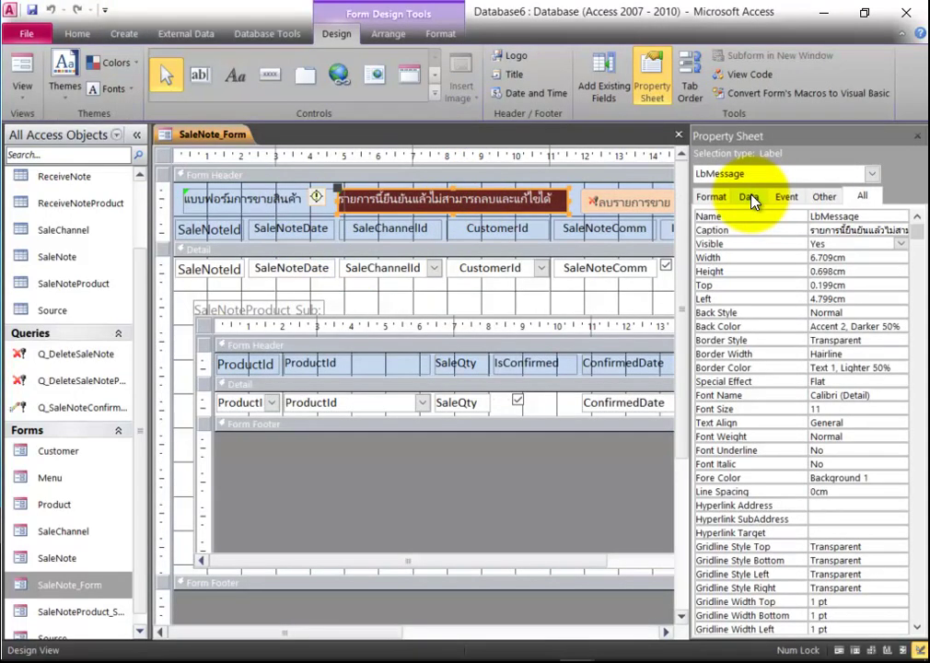
left_click(712, 197)
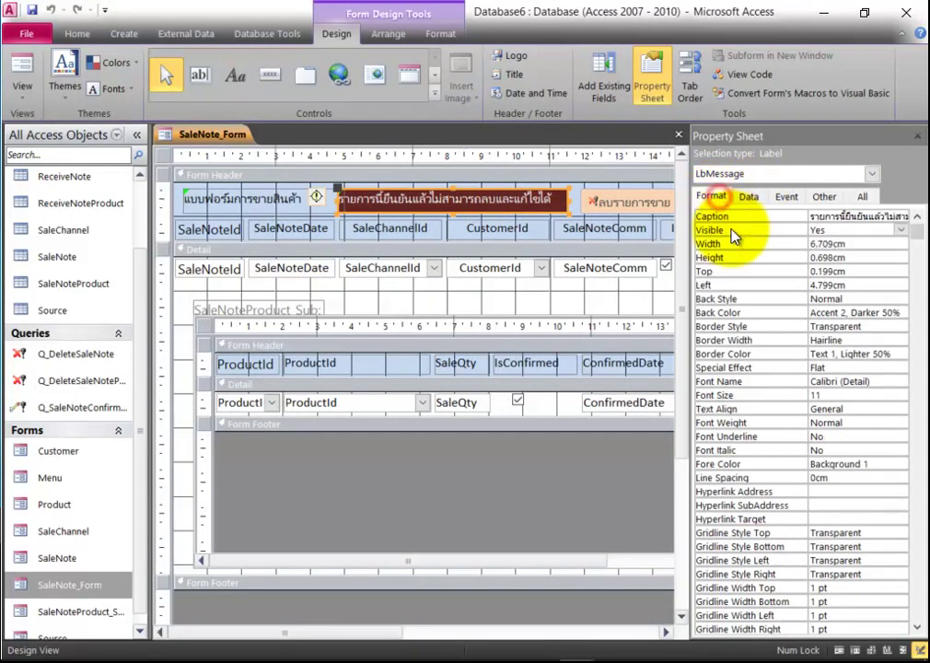
left_click(854, 230)
left_click(906, 237)
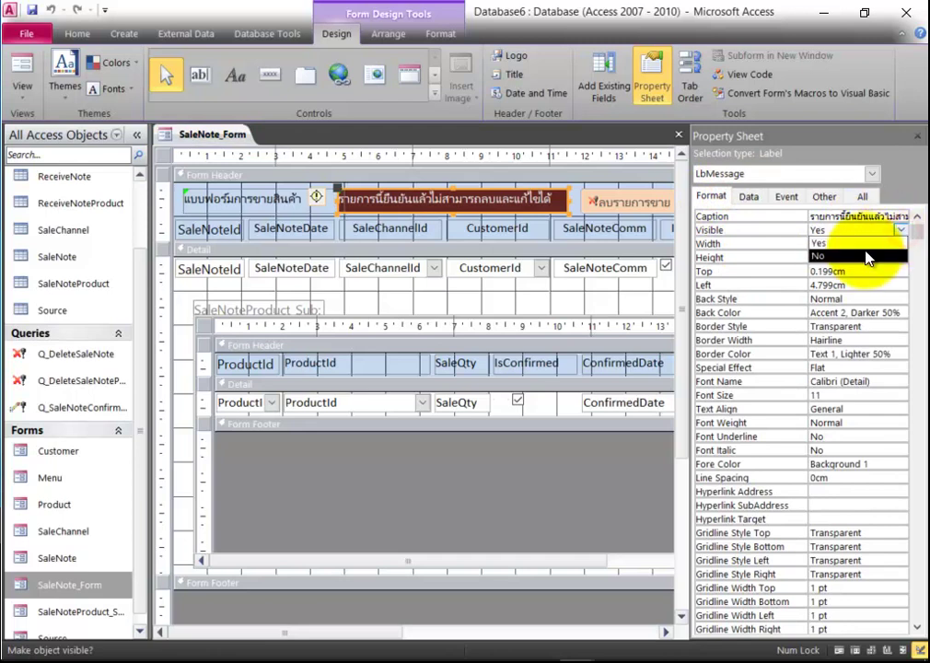
left_click(889, 257)
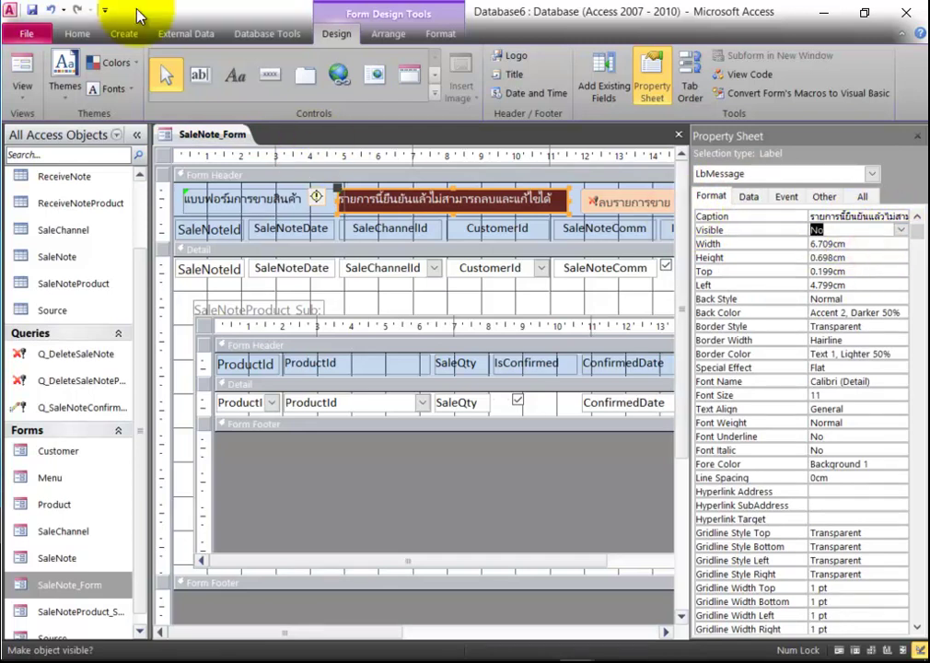
Step: Check in Form View whether the LbMessage label is hidden, and return to Design View
left_click(23, 66)
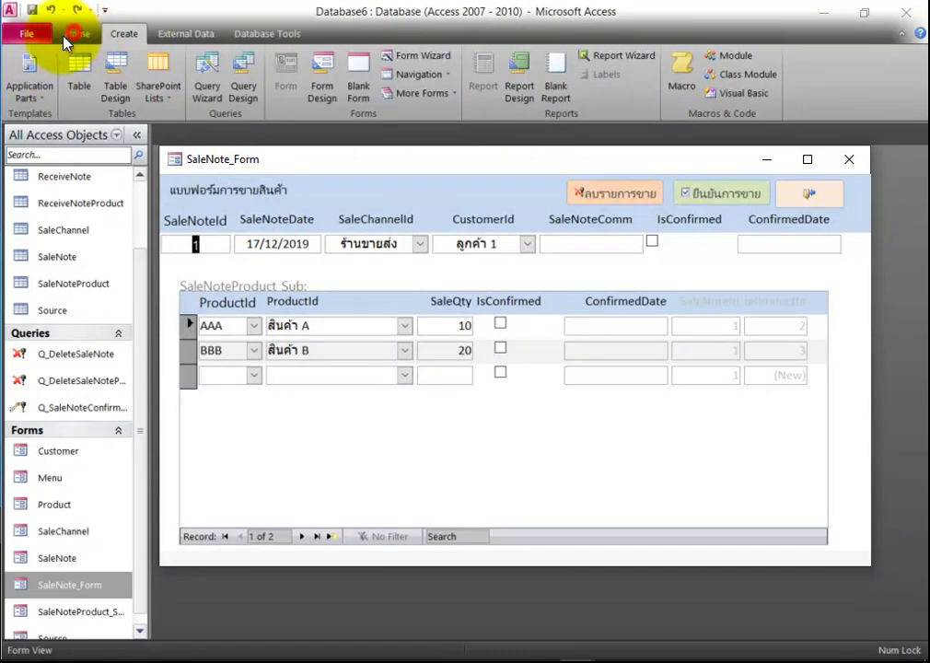
right_click(252, 201)
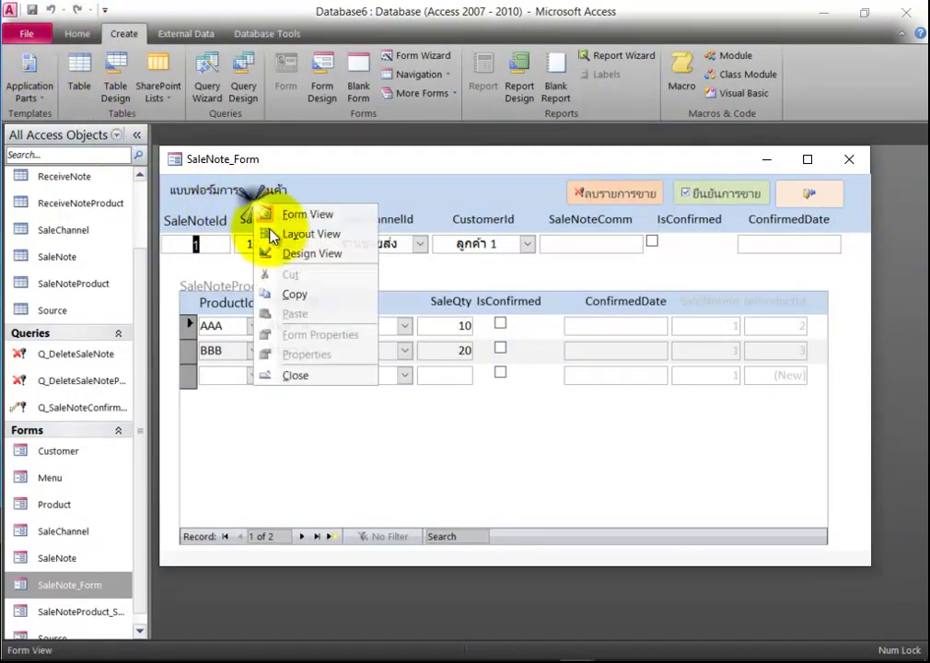
left_click(278, 254)
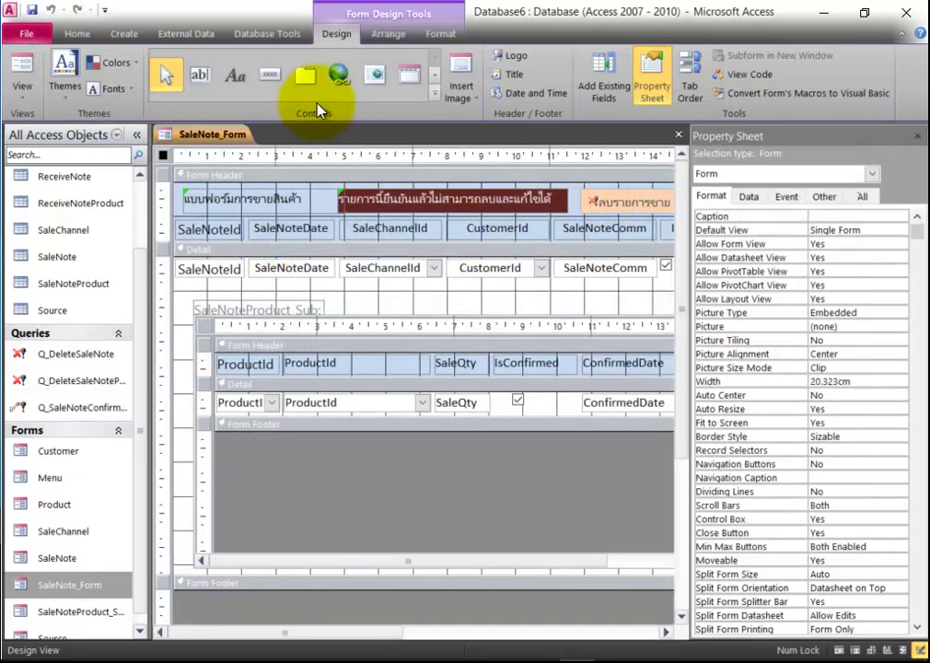
Step: Create an On Current event procedure for the form using the Code Builder
left_click(163, 155)
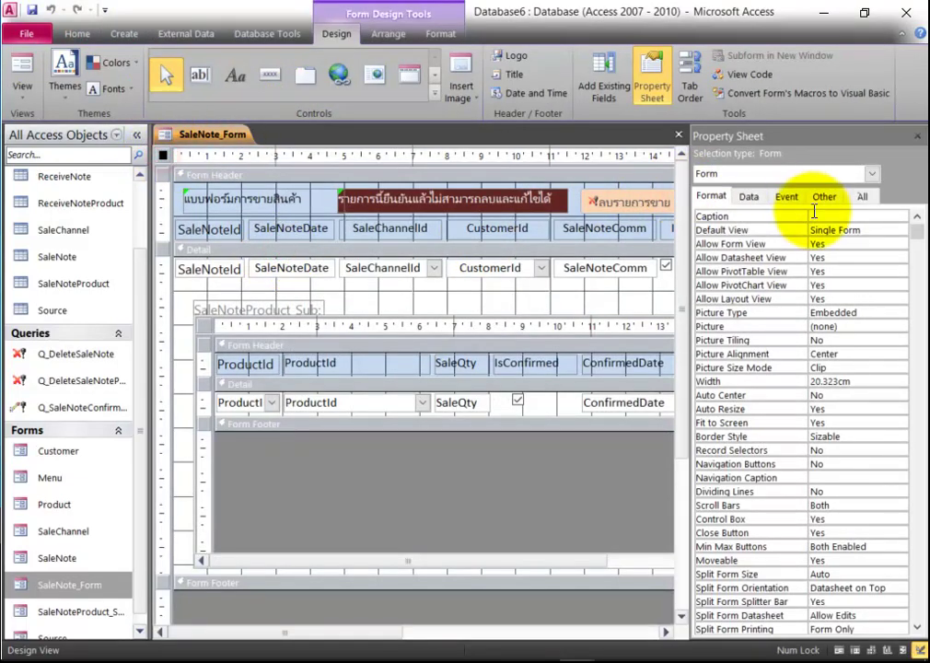
left_click(789, 198)
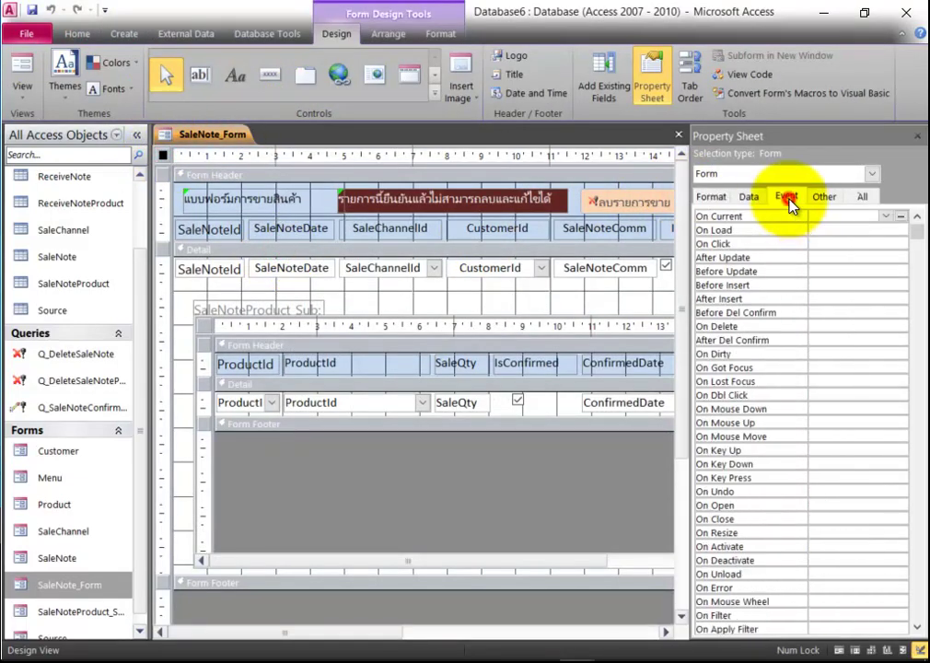
left_click(901, 216)
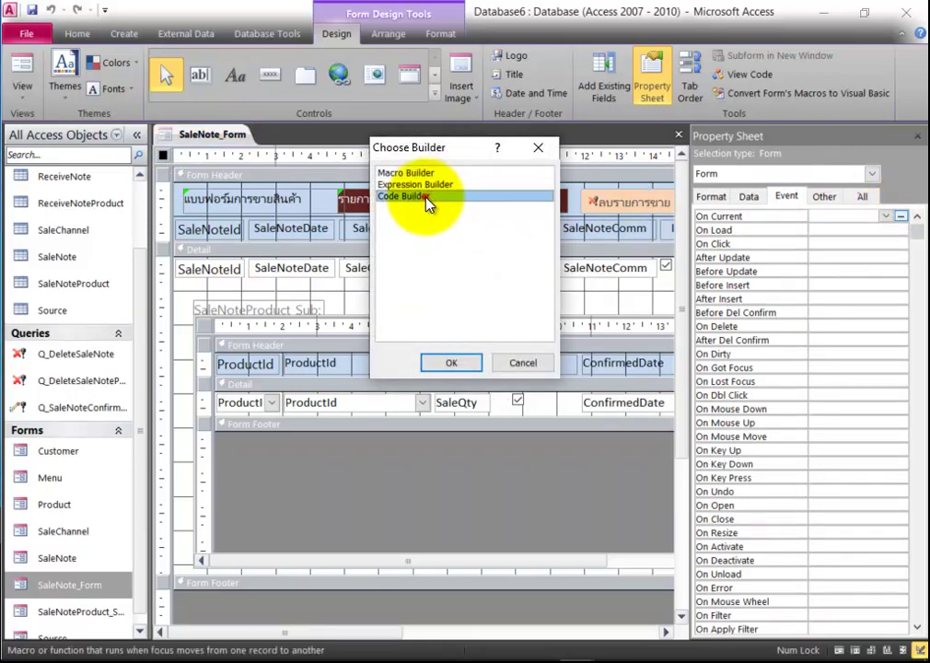
double_click(426, 198)
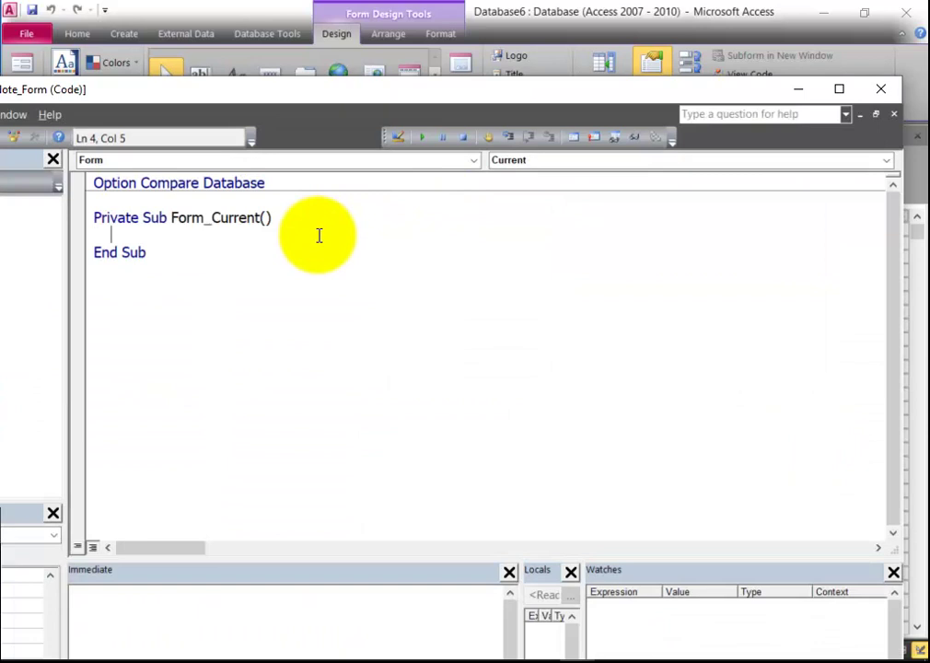
Step: Write an If Me.IsConfirmed.Value = True Then block closed with End If in the Form_Current procedure
type("if me.is")
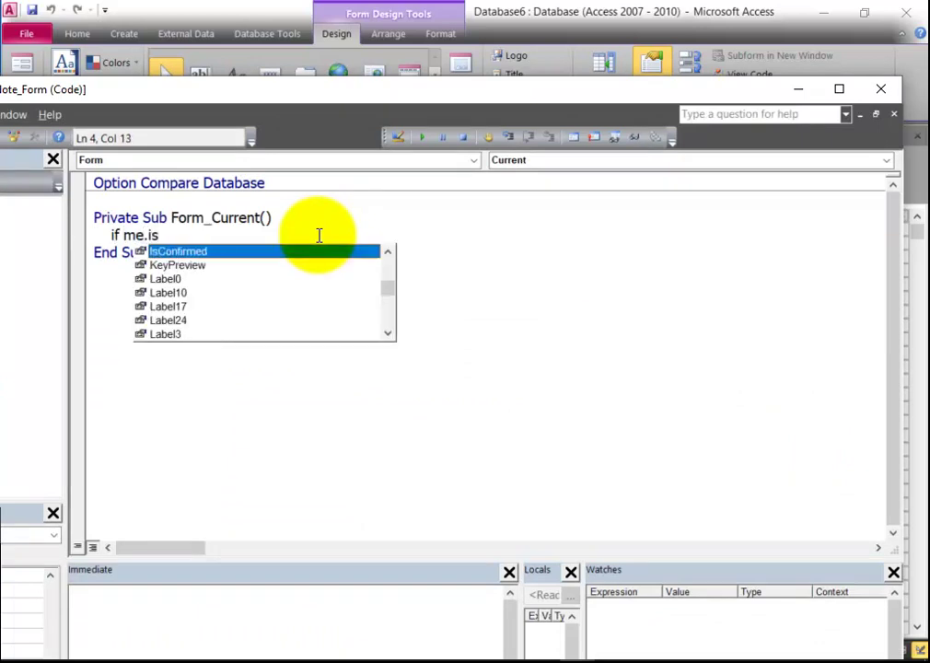
key("Return")
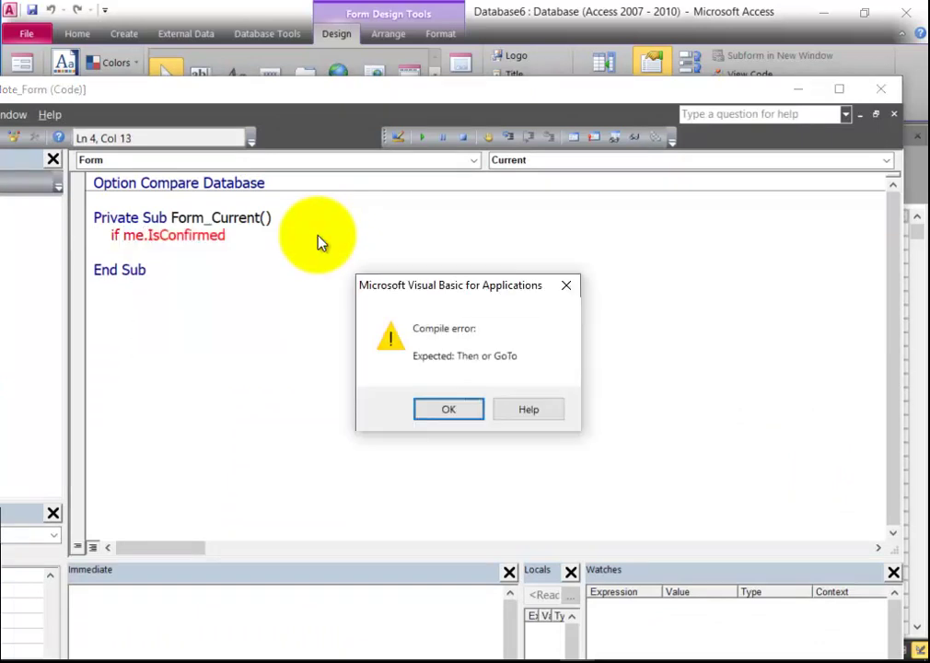
key("Return")
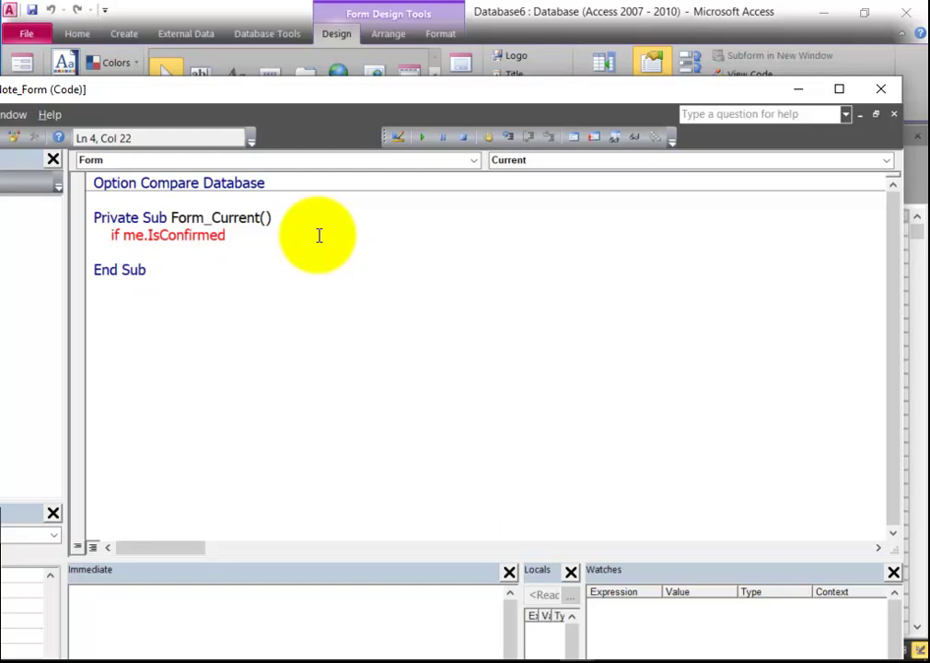
type(".va")
key("Down")
key("Down")
key("Tab")
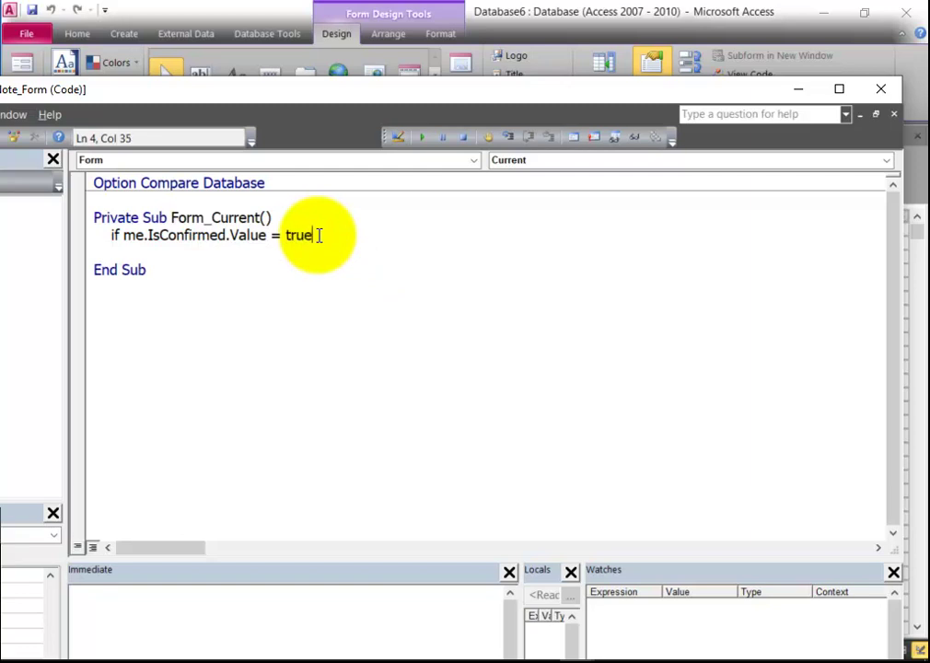
type("= true then")
key("Return")
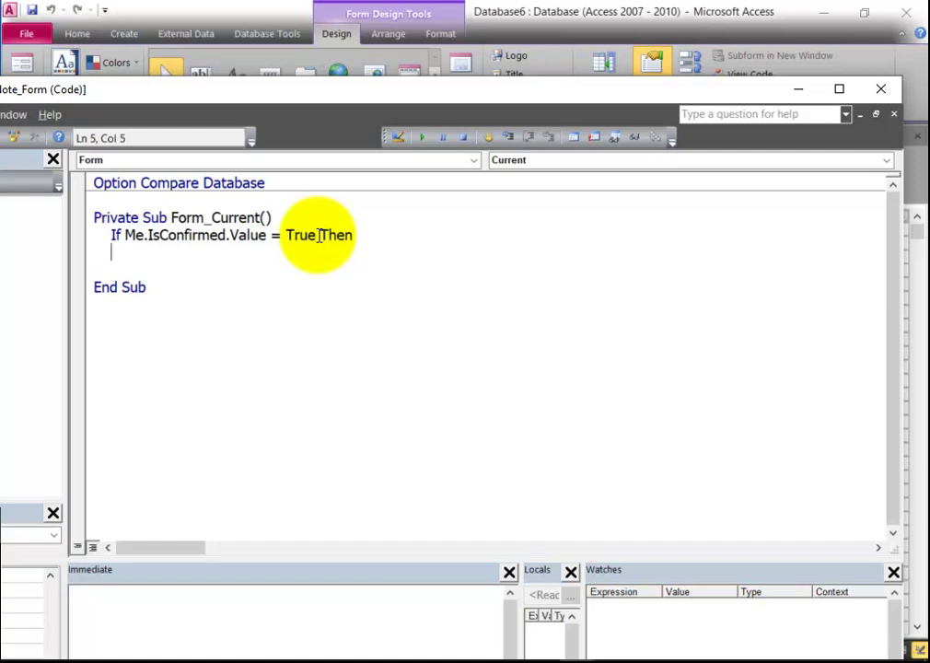
type("endif")
key("Up")
key("Return")
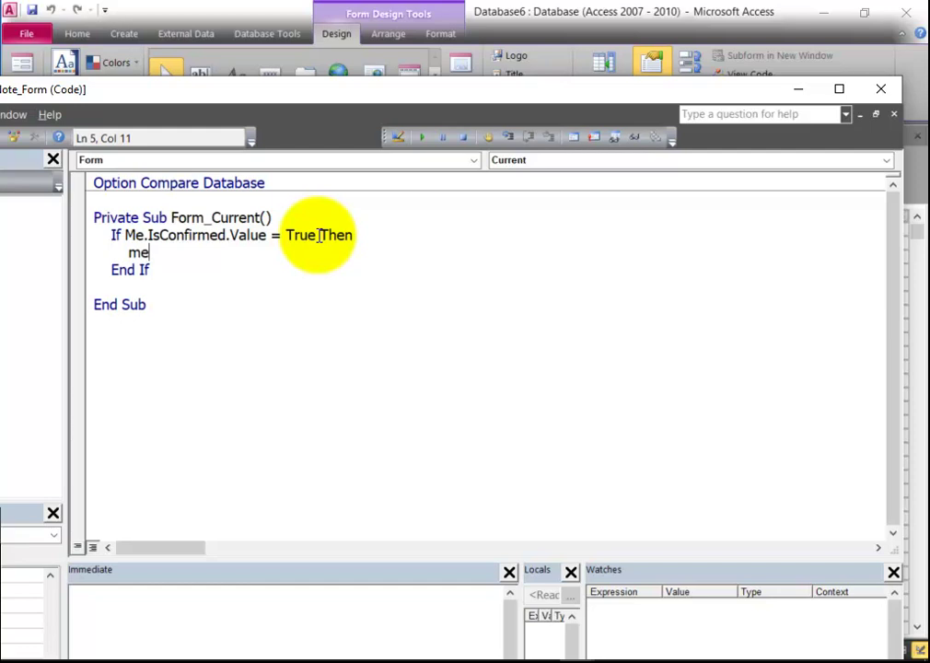
Step: Add the statement Me.LbMessage.Visible = True inside the If block
type("me.")
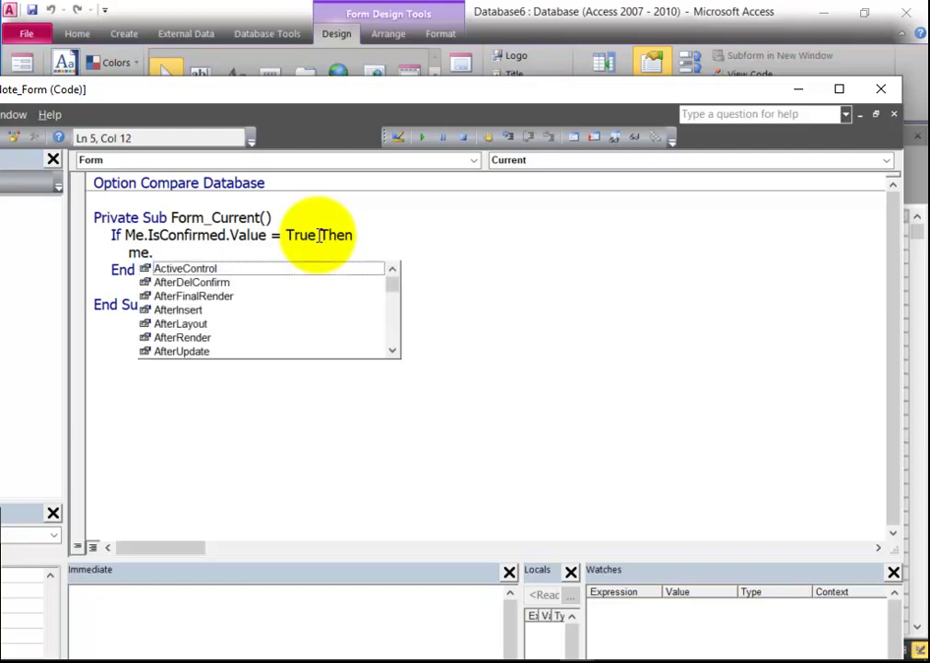
type("lb")
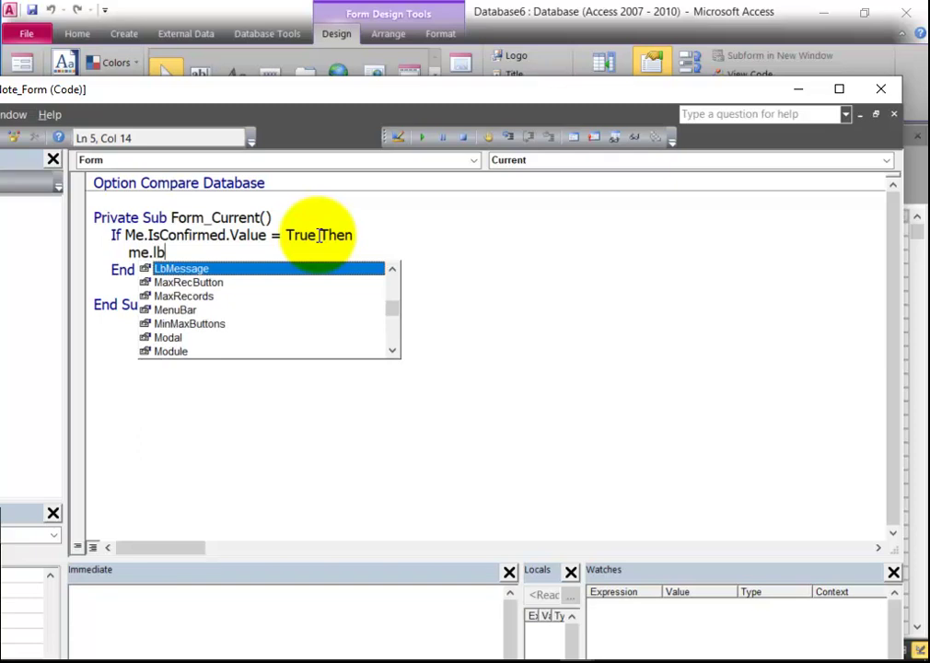
key("Tab")
type(".v")
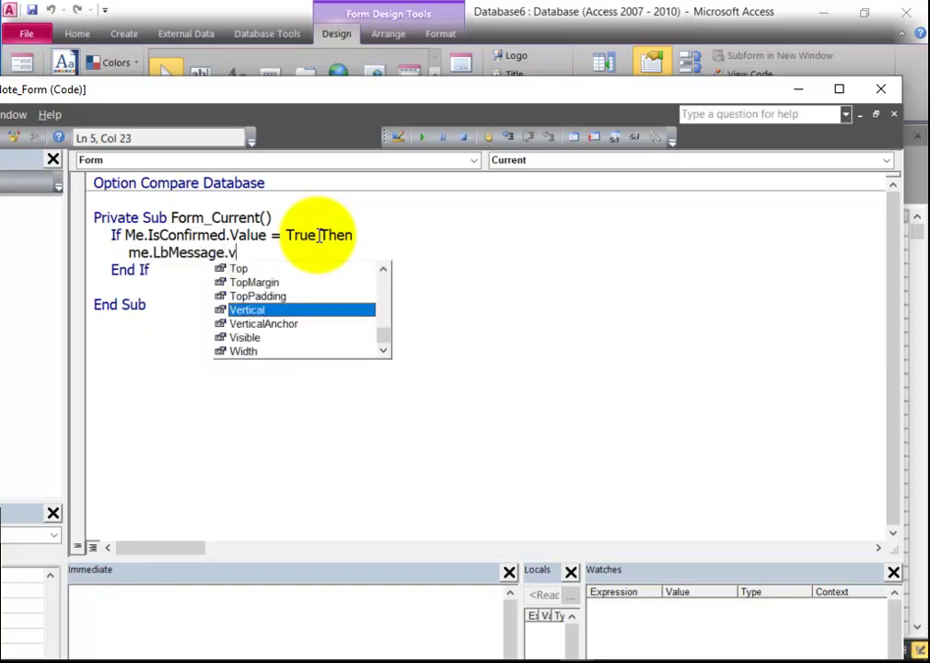
key("Down")
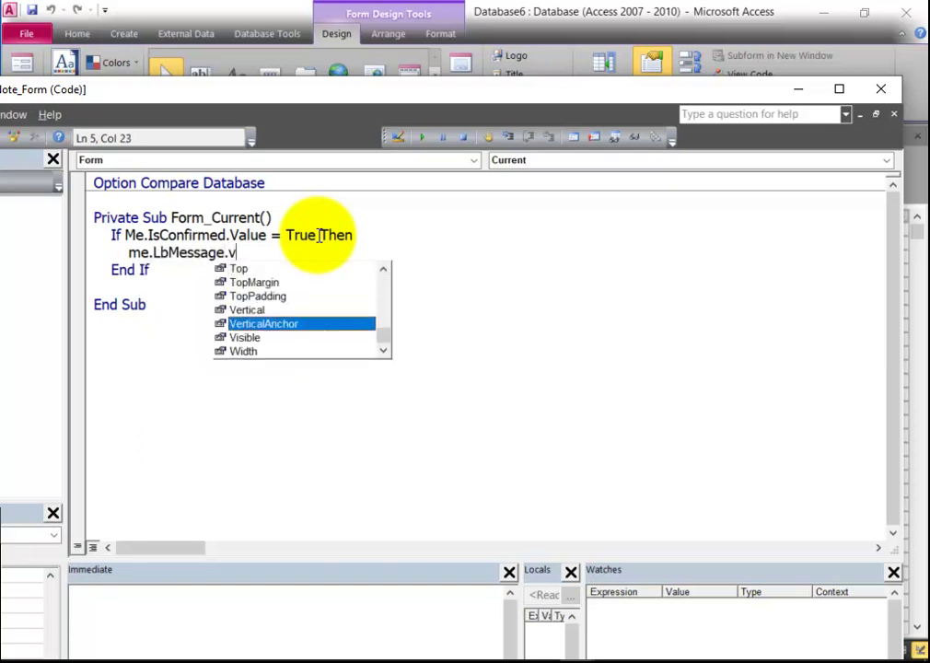
key("Down")
key("Tab")
type("t")
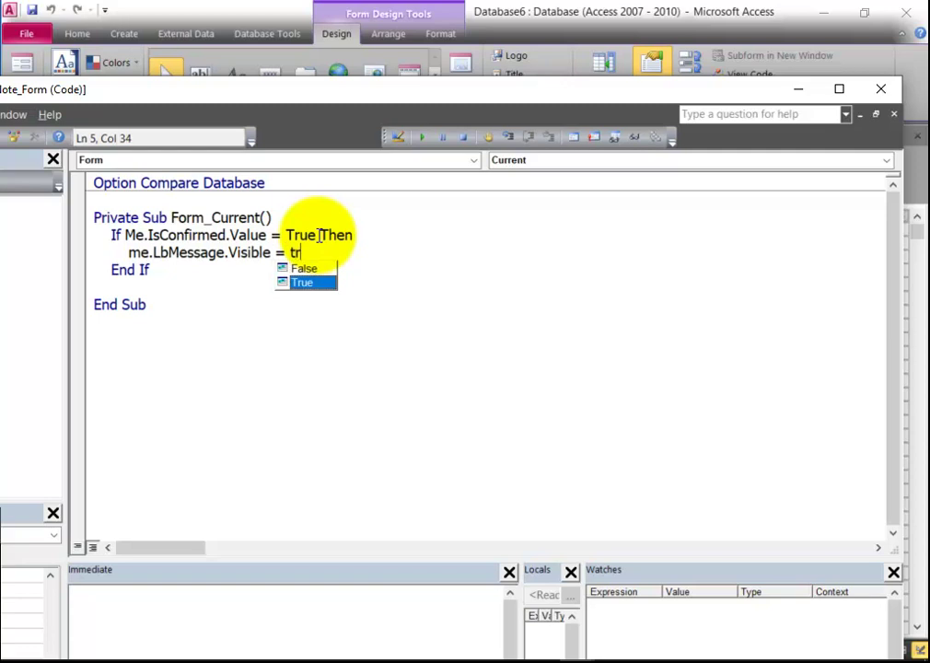
type("ru")
key("Tab")
key("Return")
Step: Add the statement Me.AllowEdits = False below the label visibility line
type("m")
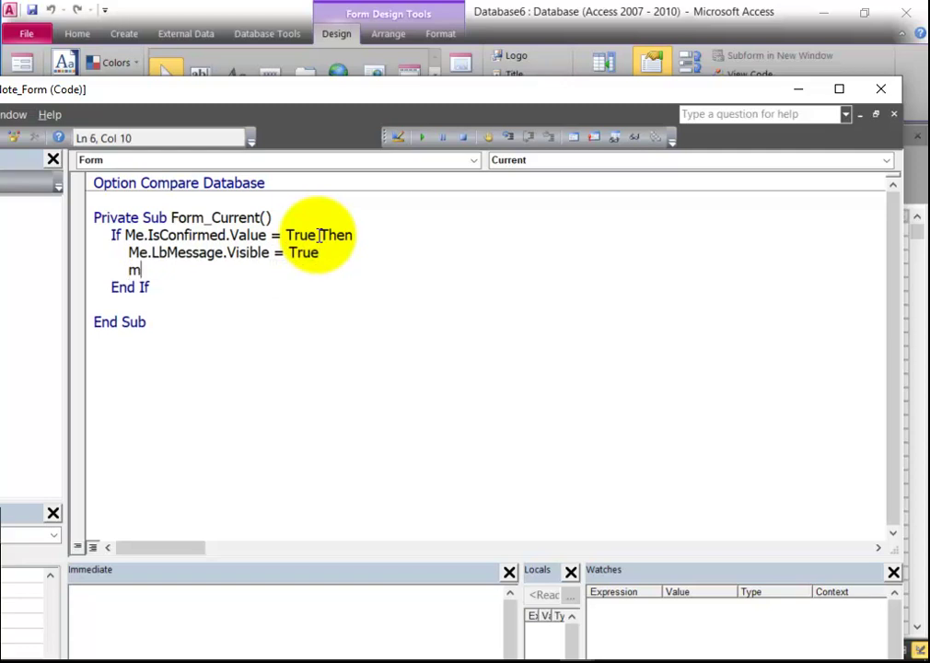
type("e.all")
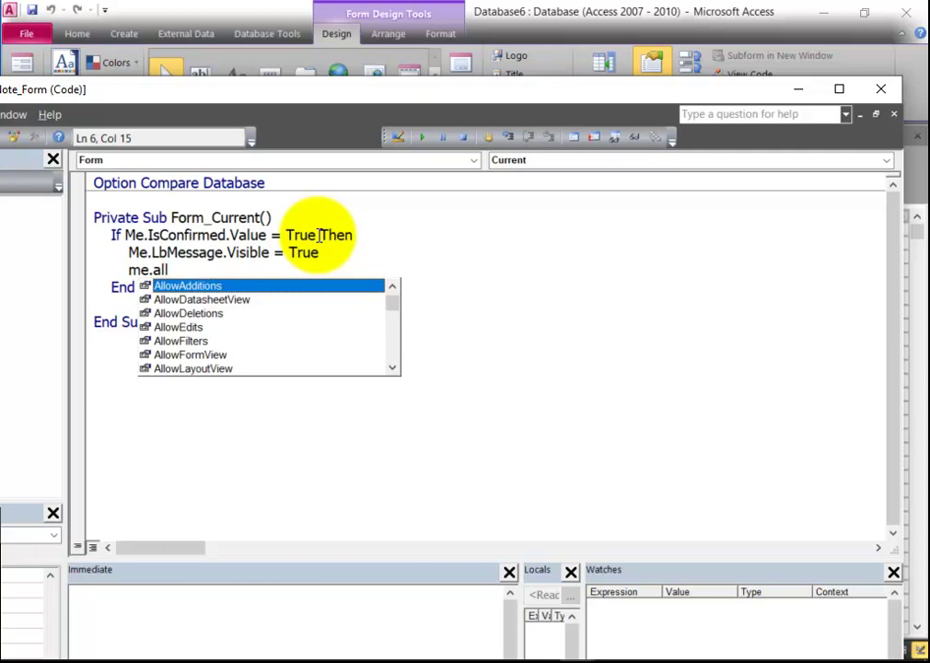
key("Down")
key("Down")
key("Down")
key("Tab")
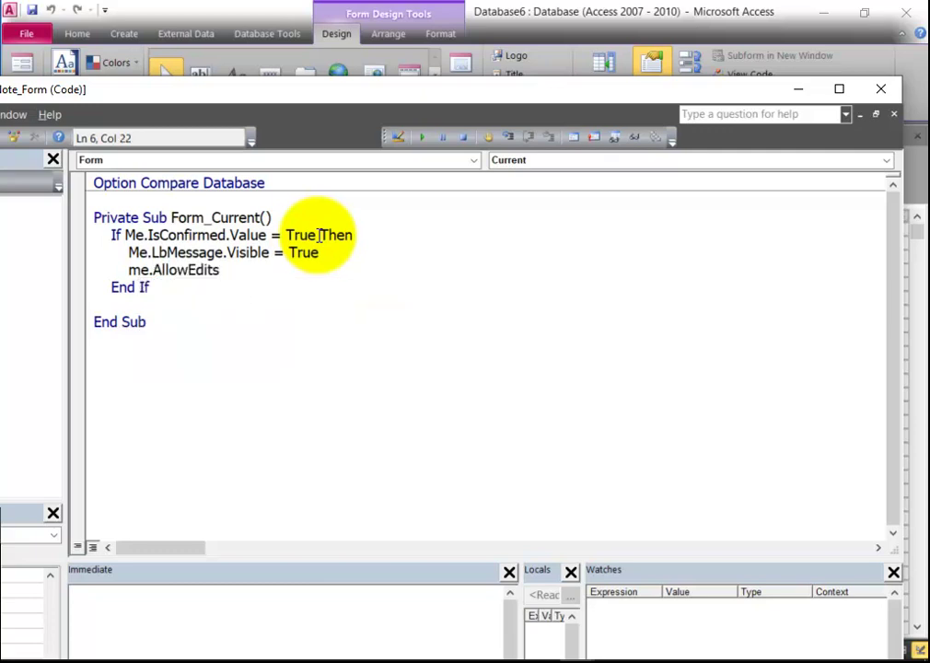
type("= f")
key("Tab")
key("Return")
Step: Add the statement Me.AllowDeletions = False to the If block and close the code editor
type("me.al")
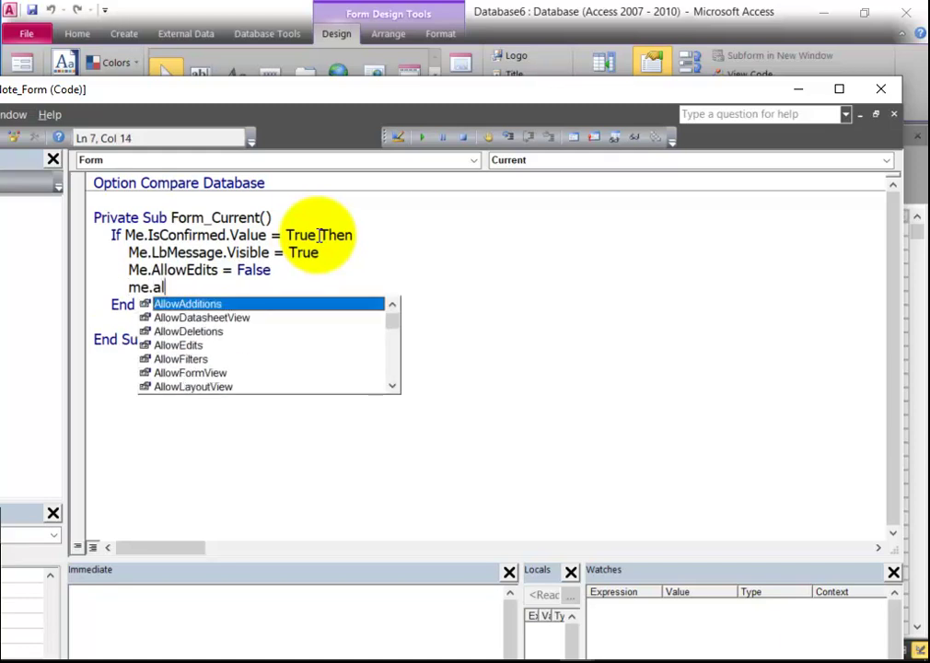
key("Down")
key("Down")
key("Tab")
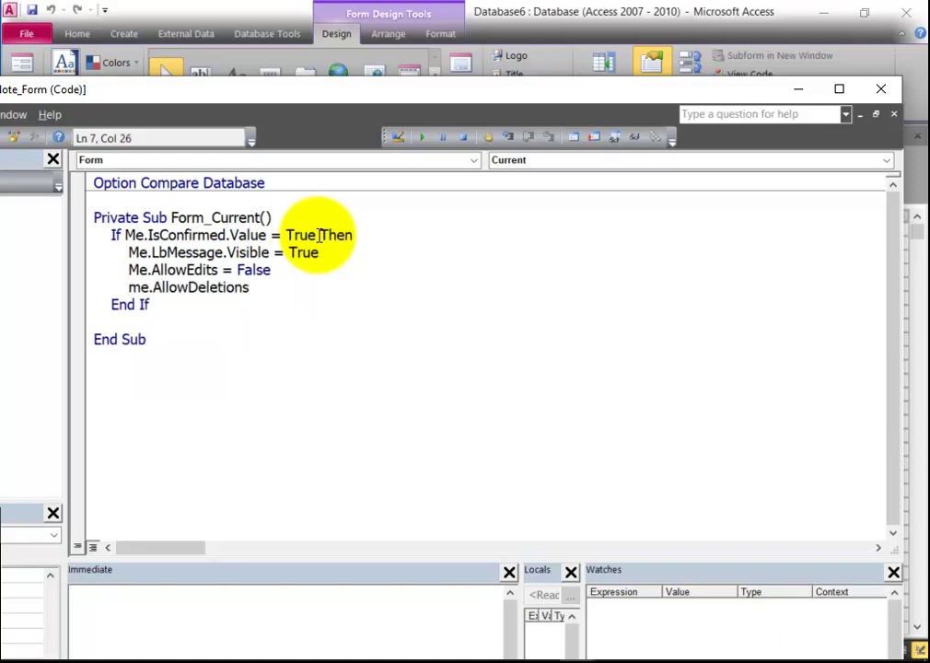
type("= ")
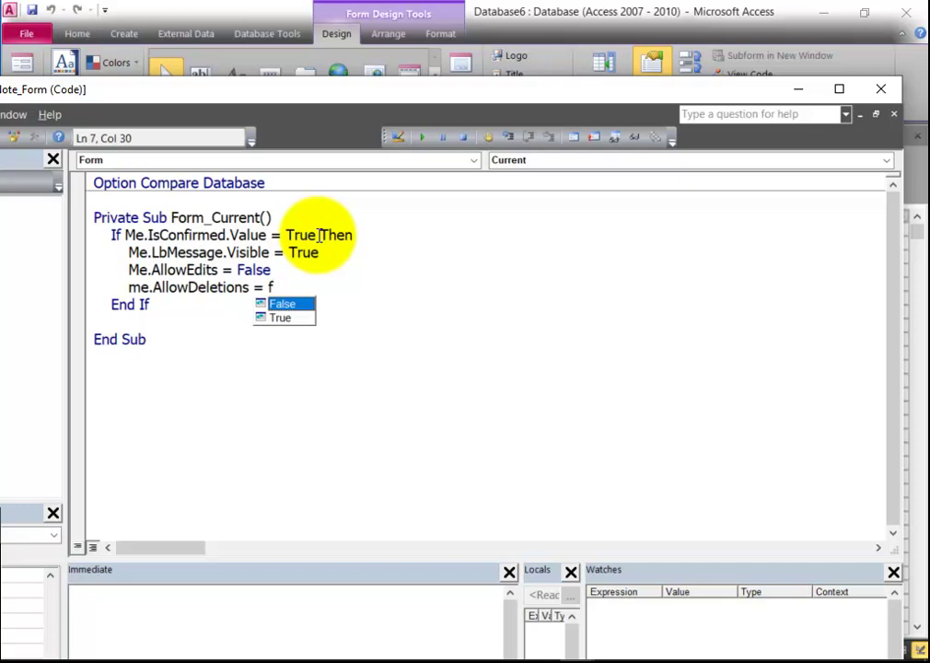
type("f")
key("Tab")
key("Return")
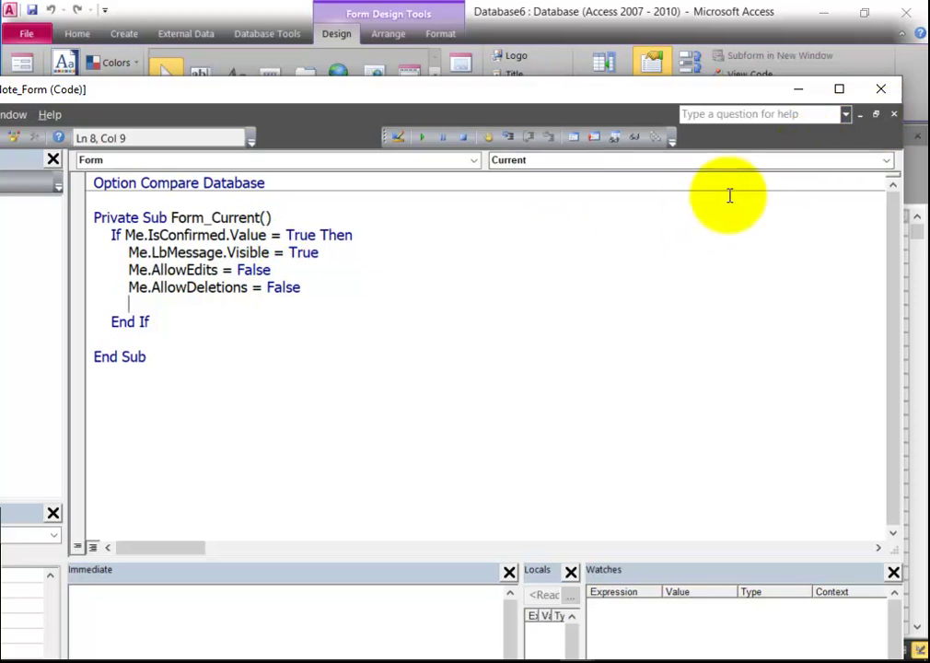
left_click(880, 100)
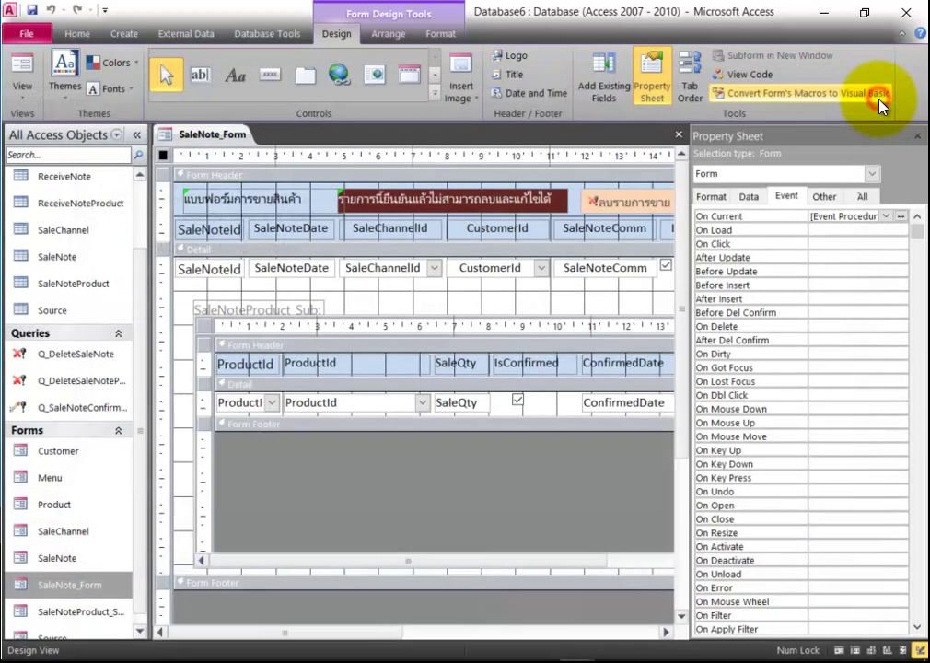
Step: Tick IsConfirmed for sale note 1 in Form View, and reload the form through Design View to check the warning label
left_click(25, 66)
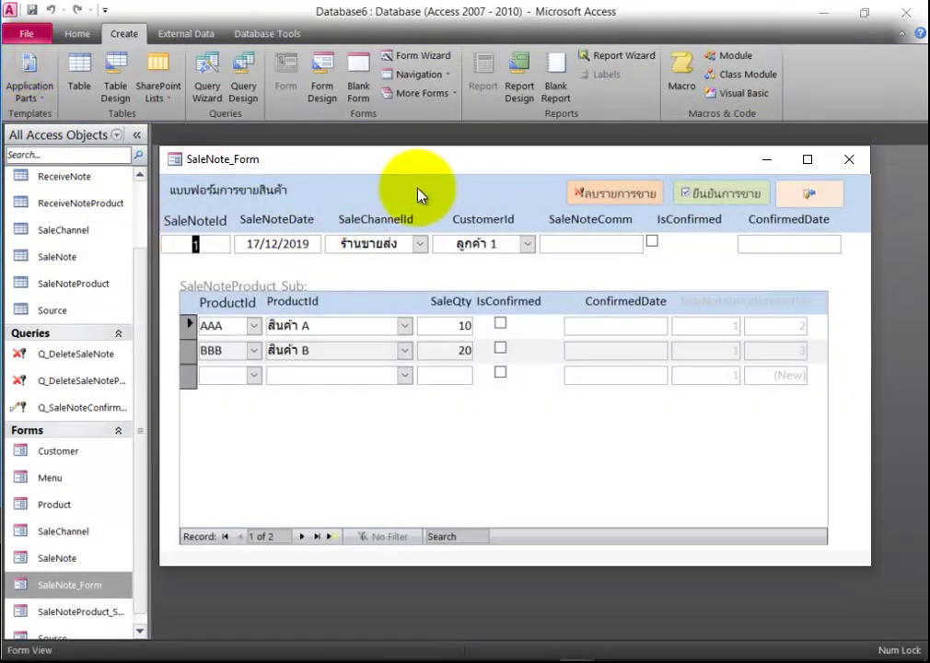
left_click(652, 243)
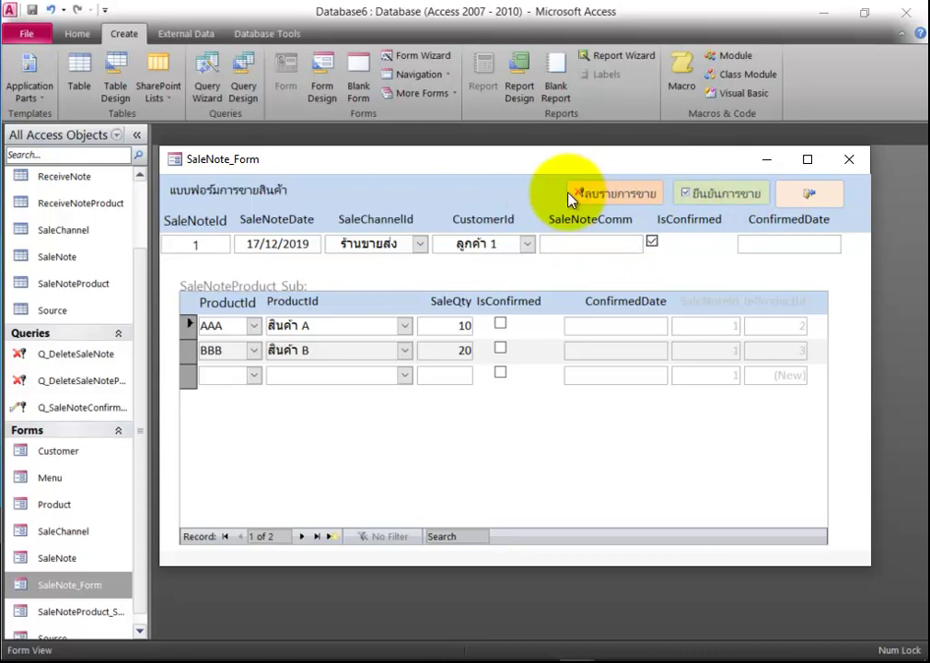
right_click(502, 201)
left_click(536, 243)
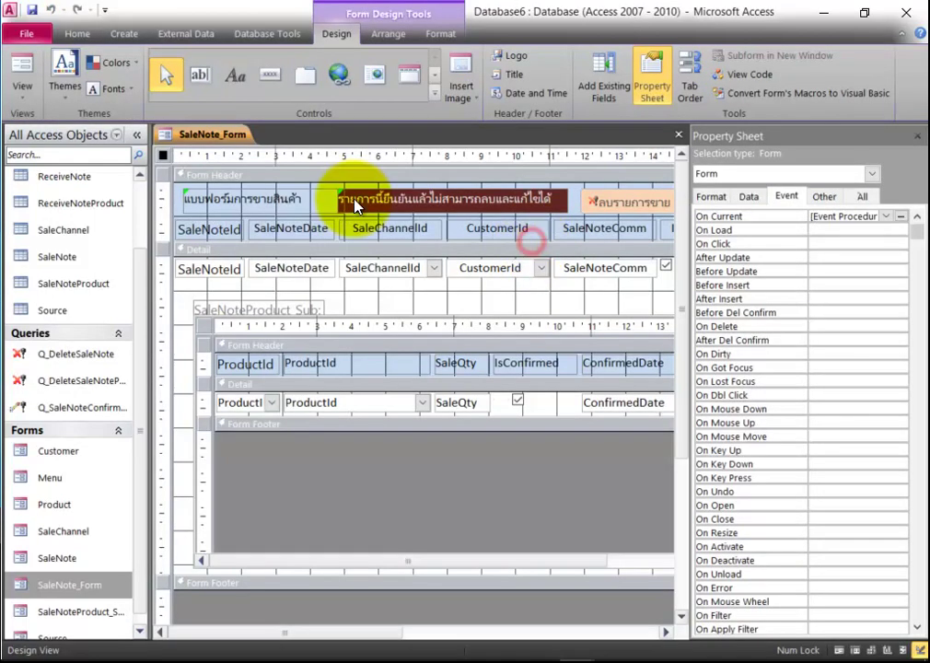
left_click(24, 70)
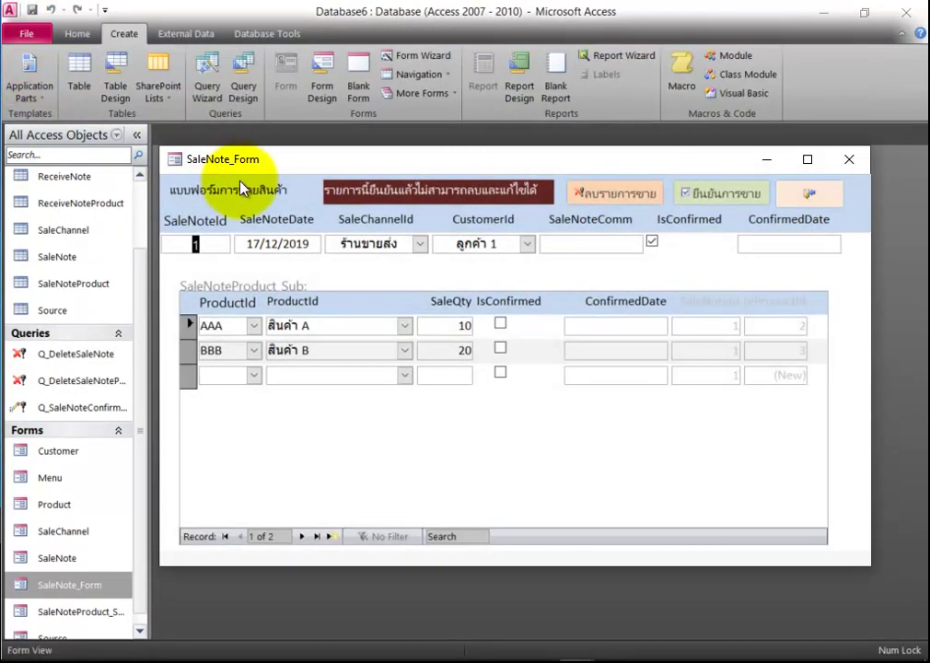
right_click(308, 196)
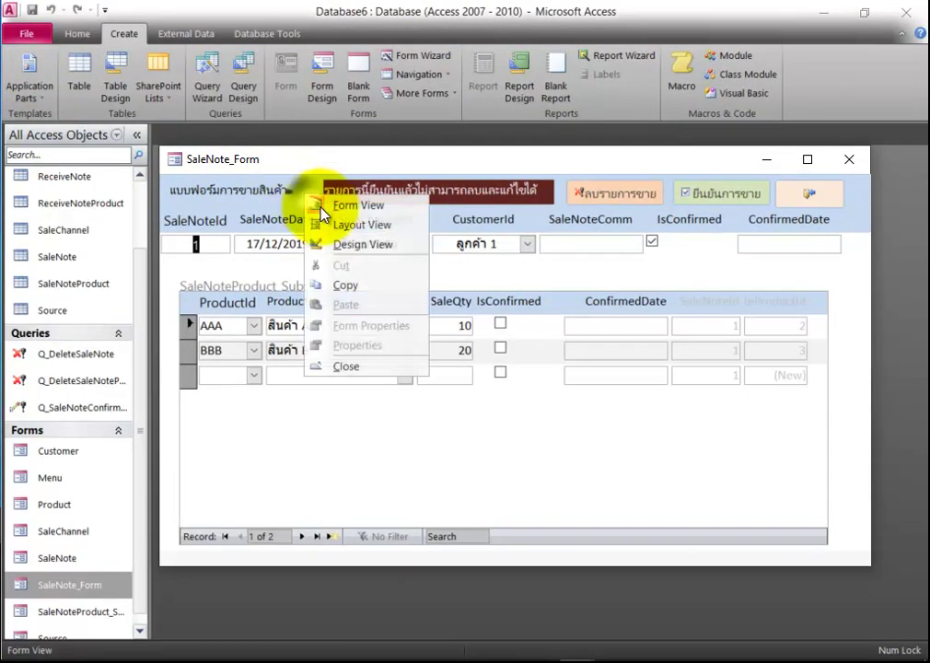